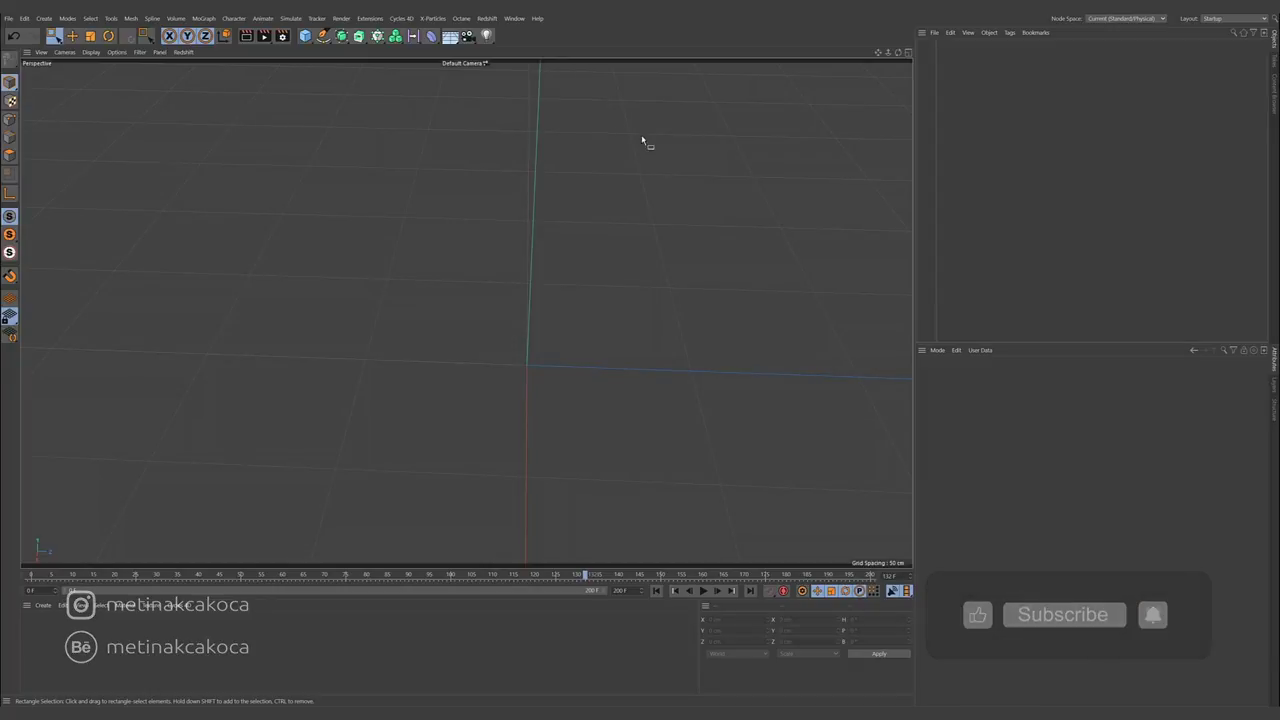
- Examine the fracture loop reference in the Fracture_Loop_v2_001.mp4 clip and the matching Instagram video post
{"action": "mouse_move", "coordinate": [597, 6]}
{"action": "left_click", "coordinate": [597, 40]}
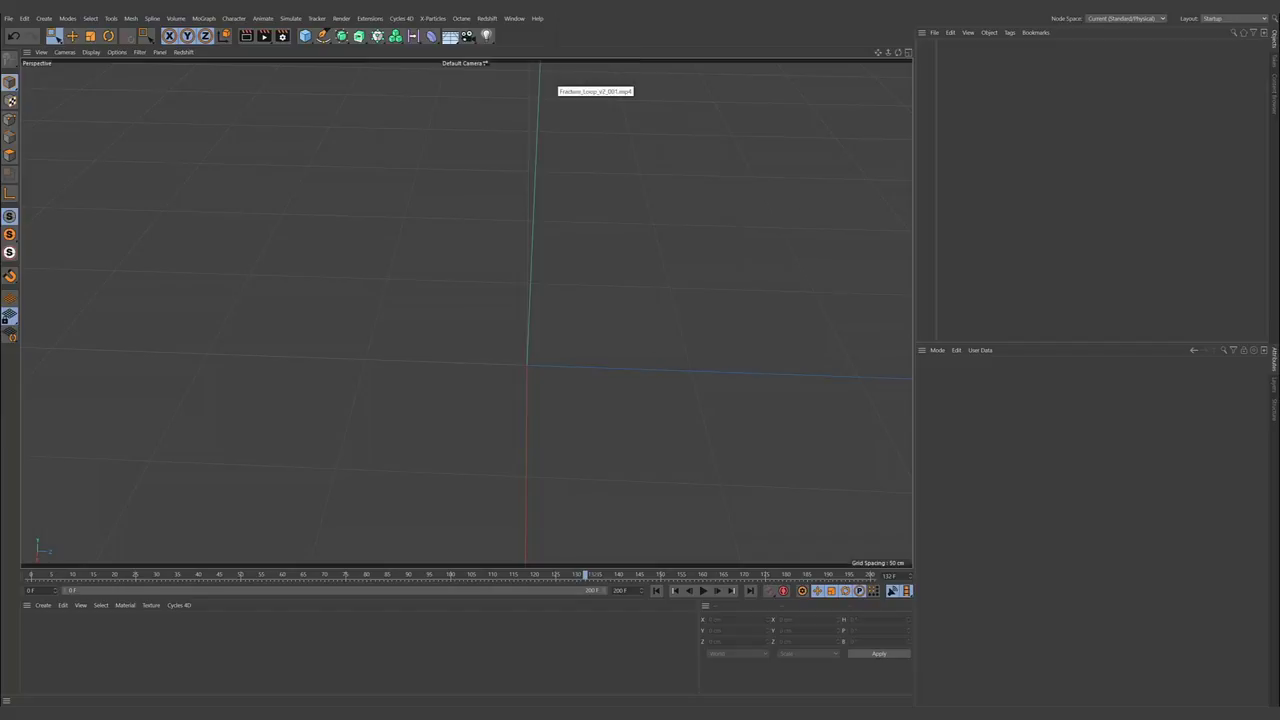
{"action": "left_click", "coordinate": [663, 342]}
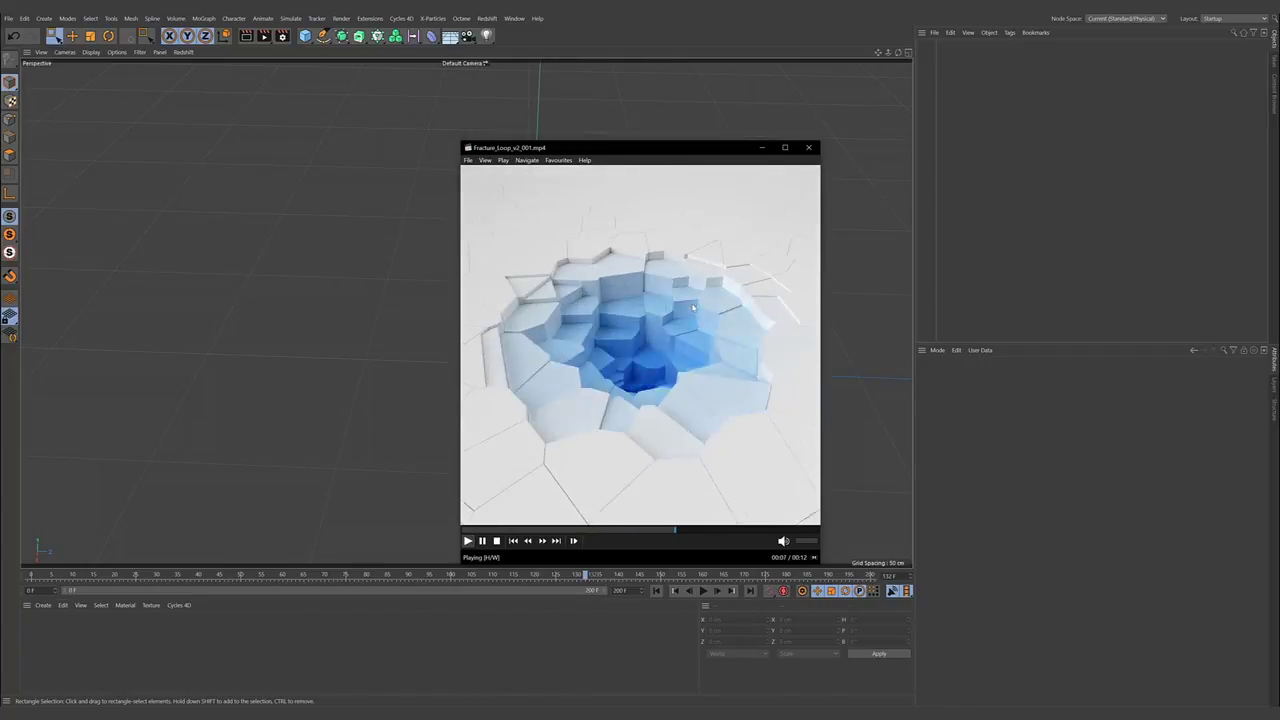
{"action": "key", "text": "space"}
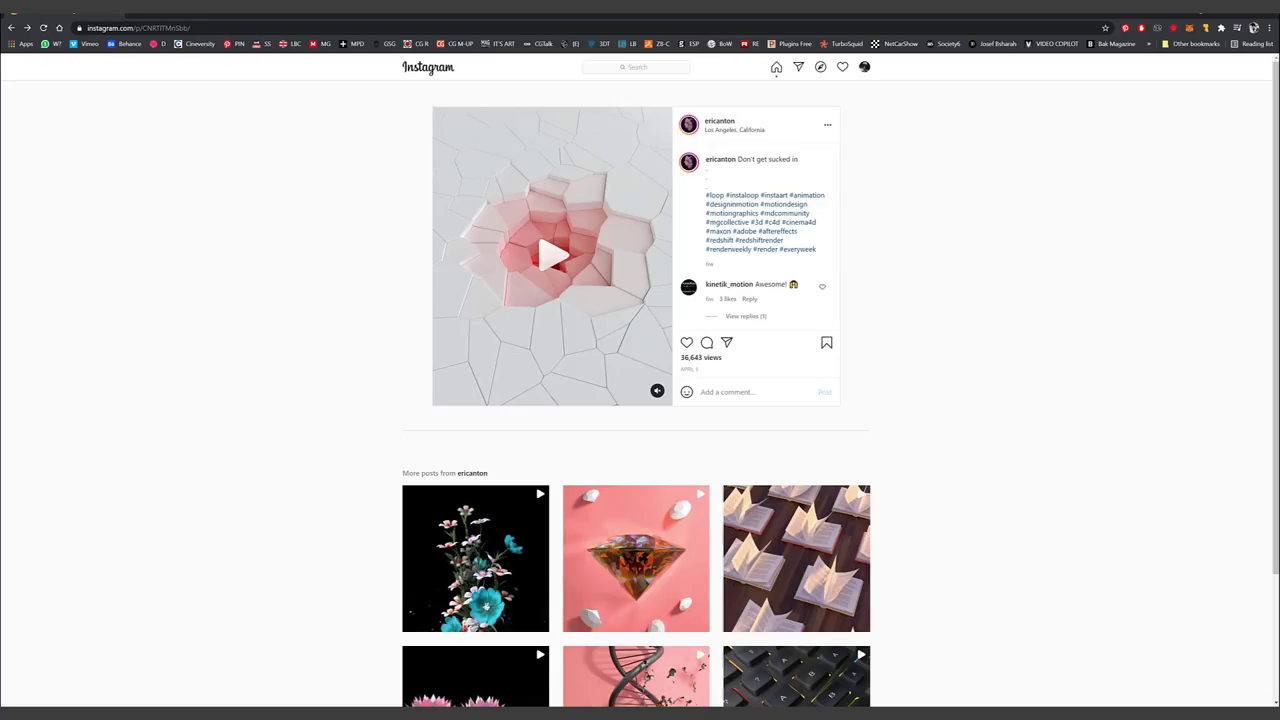
{"action": "left_click", "coordinate": [555, 256]}
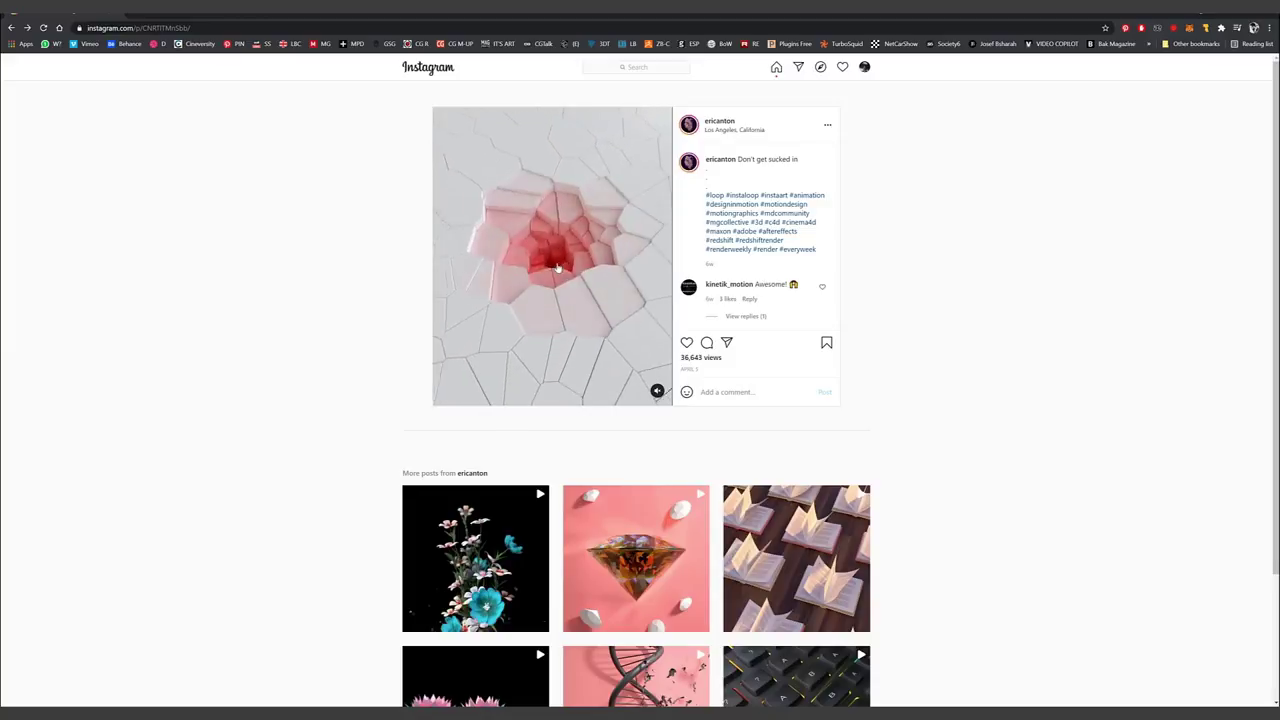
{"action": "left_click", "coordinate": [556, 286]}
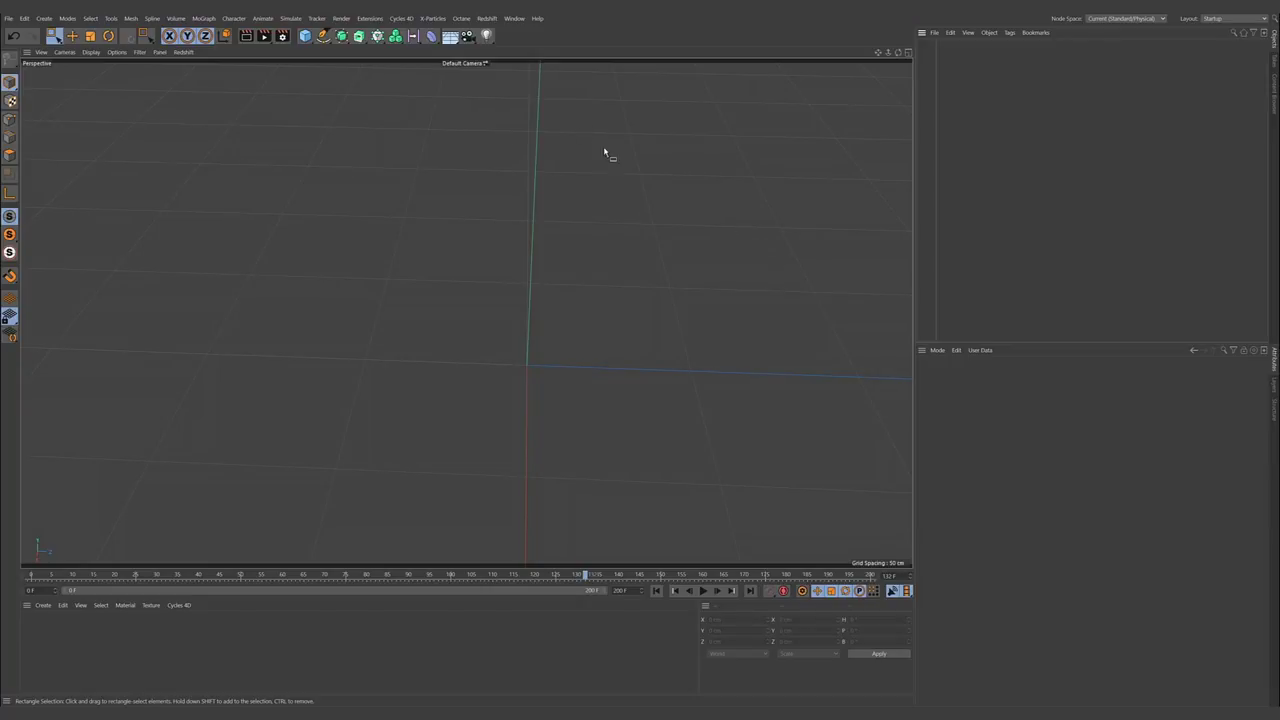
- Add a cube and flatten it to a Y size of 50 cm
{"action": "left_click", "coordinate": [306, 38]}
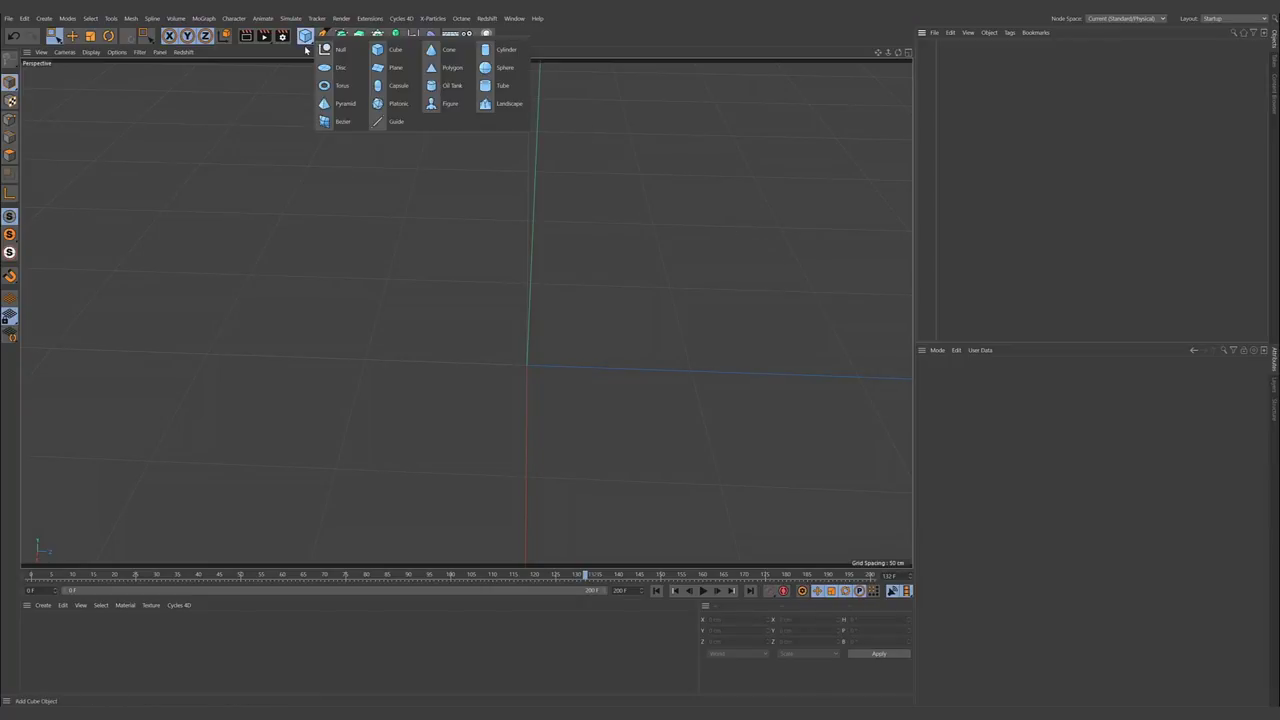
{"action": "left_click", "coordinate": [396, 50]}
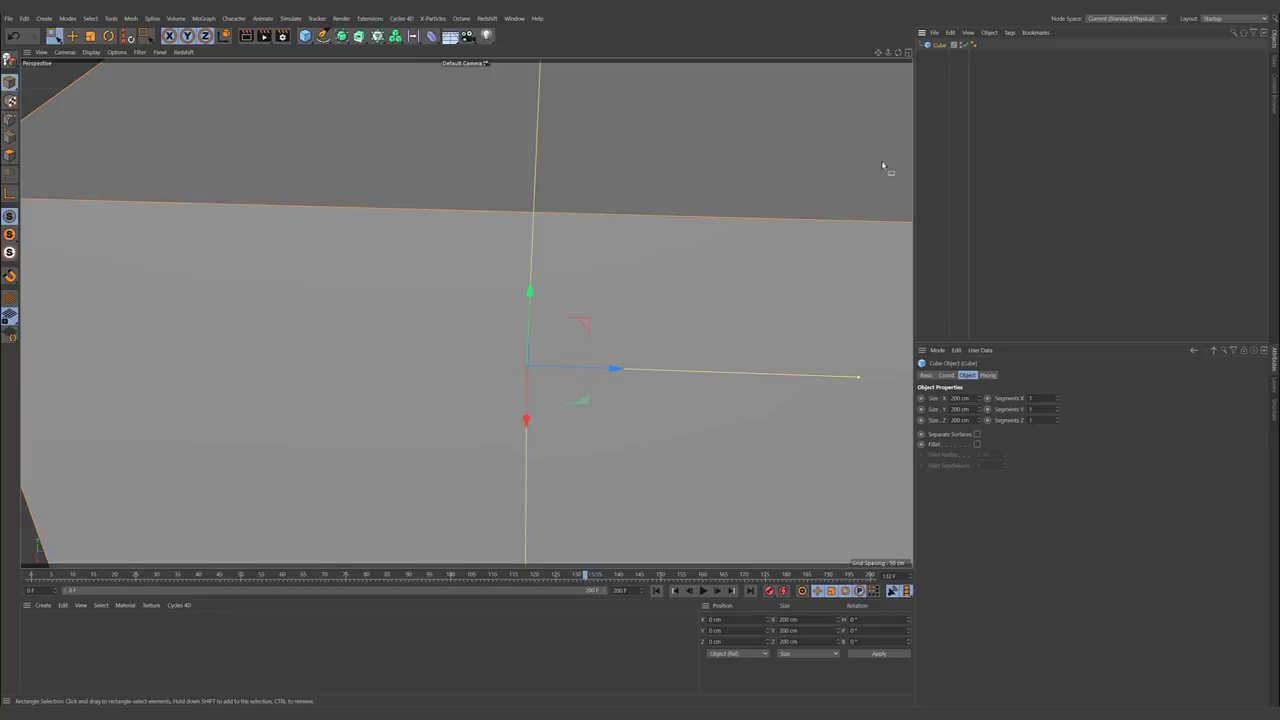
{"action": "middle_click_drag", "start_coordinate": [751, 204], "coordinate": [634, 228], "text": "alt"}
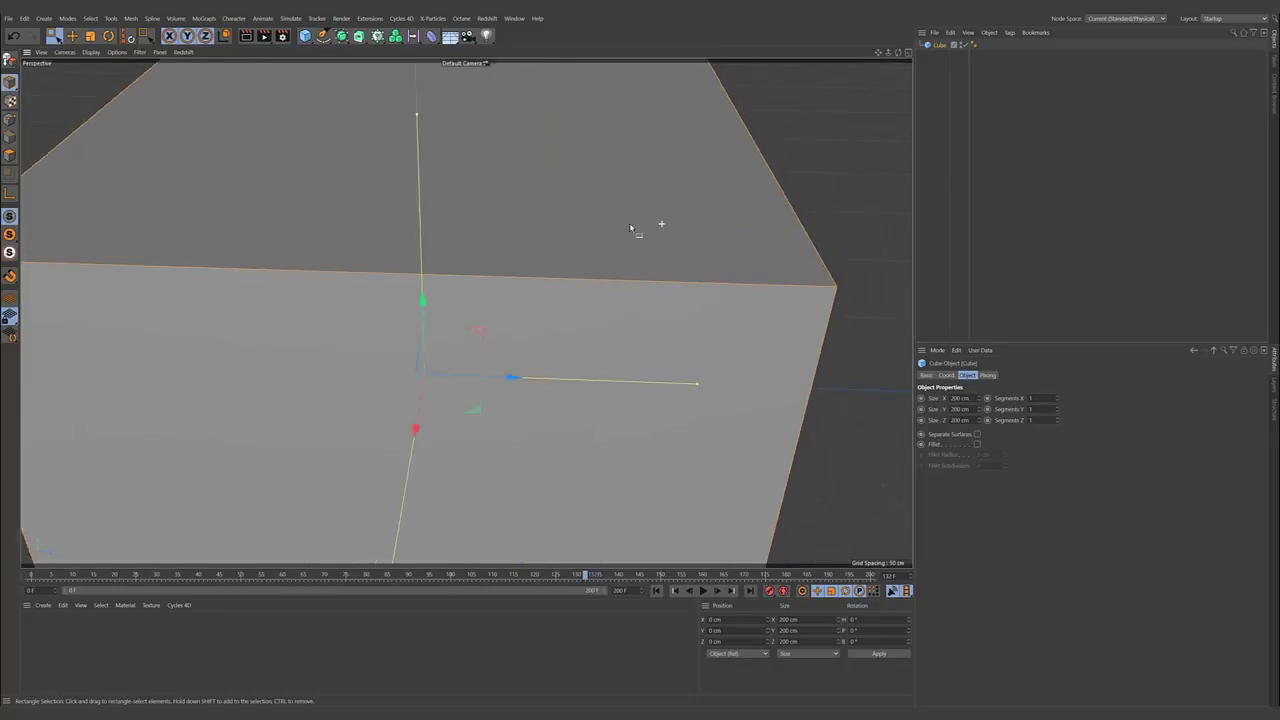
{"action": "right_click_drag", "start_coordinate": [634, 228], "coordinate": [612, 222], "text": "alt"}
{"action": "left_click_drag", "start_coordinate": [612, 222], "coordinate": [590, 197], "text": "alt"}
{"action": "middle_click_drag", "start_coordinate": [590, 197], "coordinate": [633, 167], "text": "alt"}
{"action": "left_click_drag", "start_coordinate": [522, 105], "coordinate": [517, 257]}
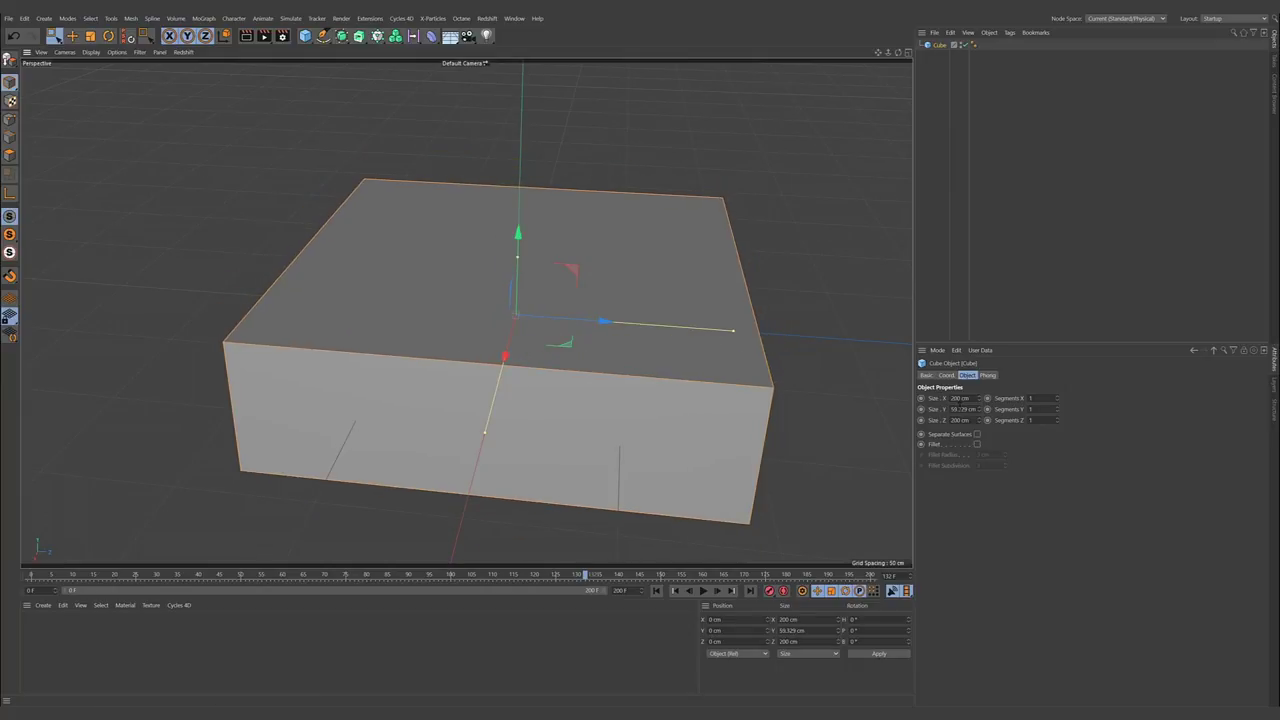
{"action": "left_click", "coordinate": [963, 409]}
{"action": "key", "text": "Return"}
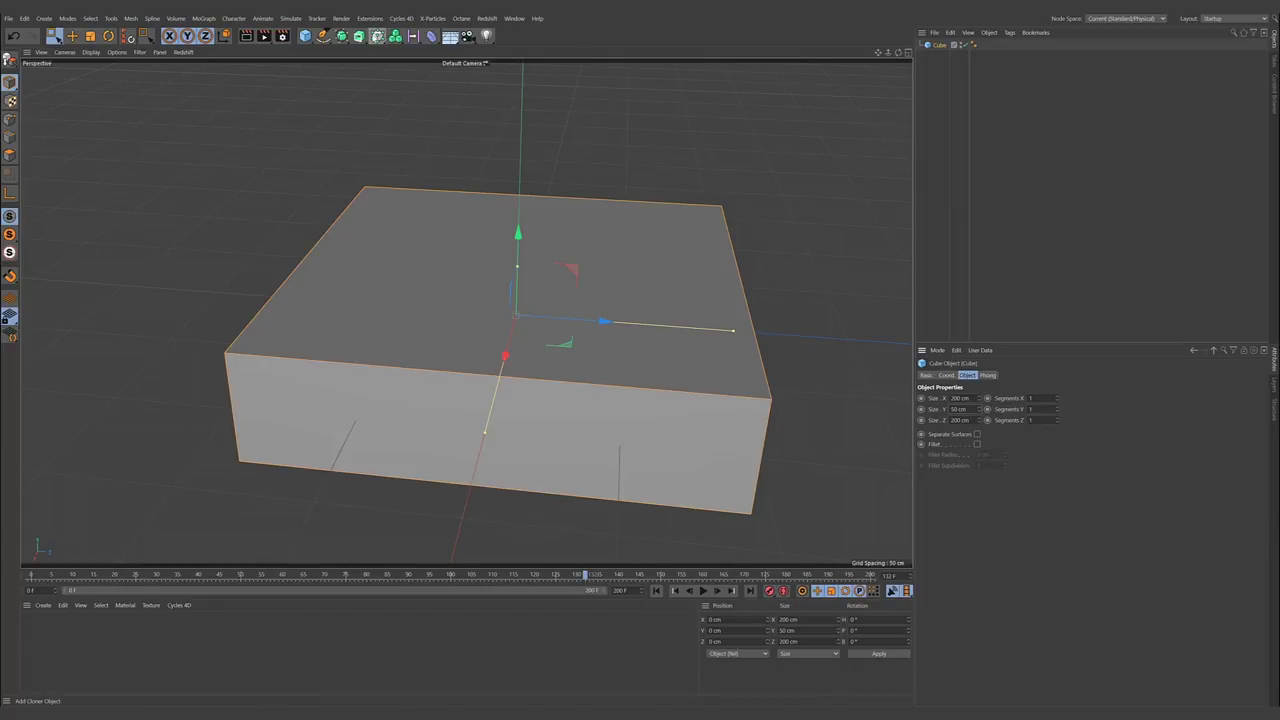
- Add a Voronoi Fracture object and make the cube its child
{"action": "left_click", "coordinate": [377, 35]}
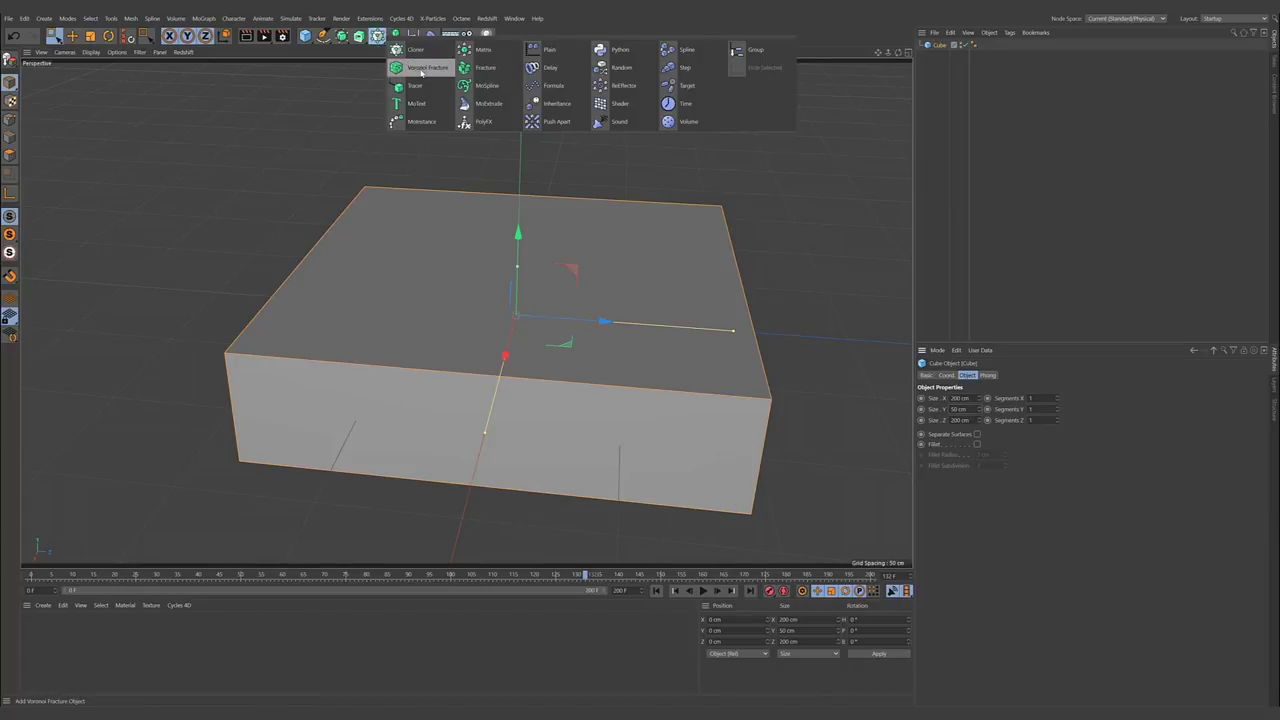
{"action": "left_click", "coordinate": [421, 72]}
{"action": "left_click_drag", "start_coordinate": [943, 55], "coordinate": [949, 46]}
{"action": "left_click", "coordinate": [950, 47]}
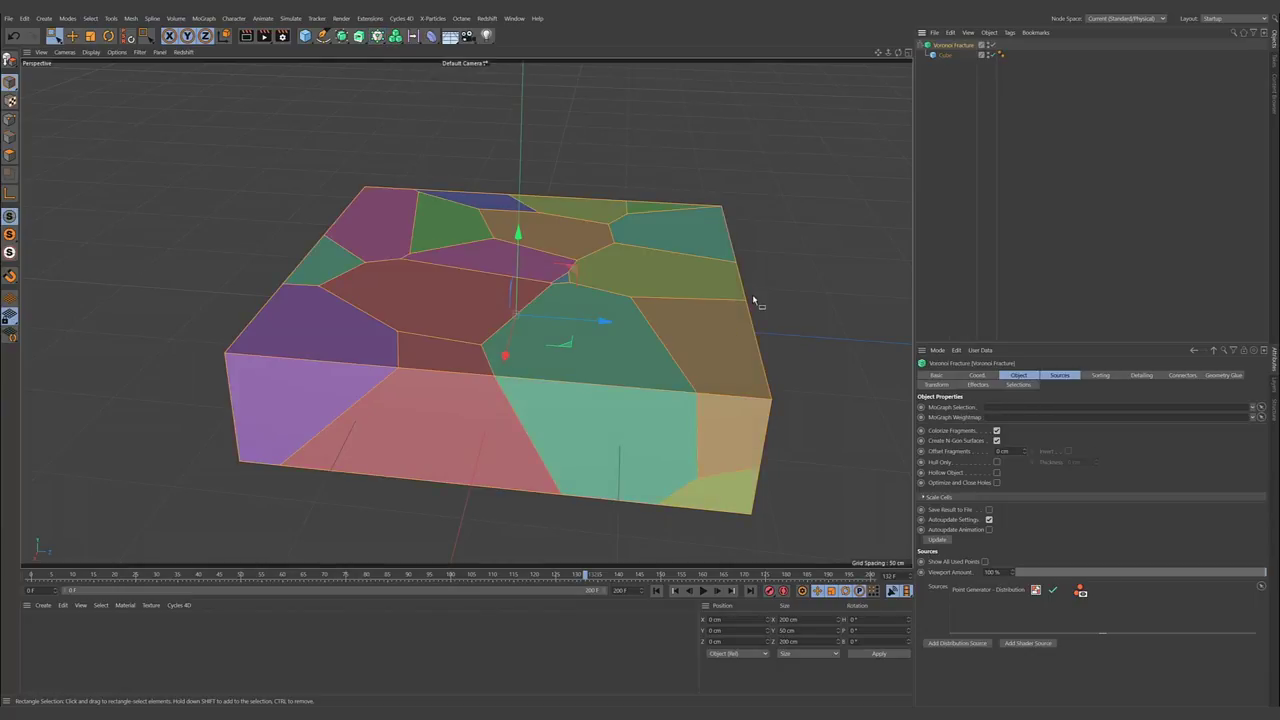
- Delete the default Point Generator source from the Voronoi Fracture and turn off Colorize Fragments
{"action": "left_click", "coordinate": [1061, 375]}
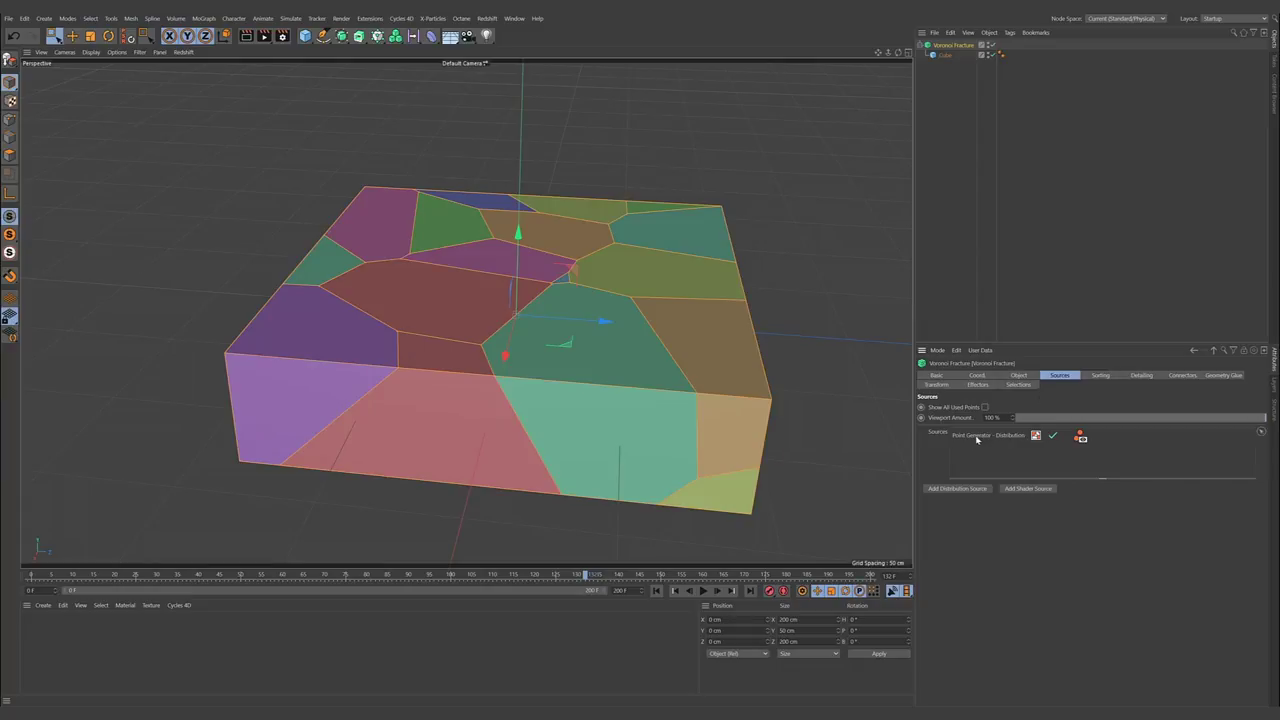
{"action": "left_click", "coordinate": [988, 436]}
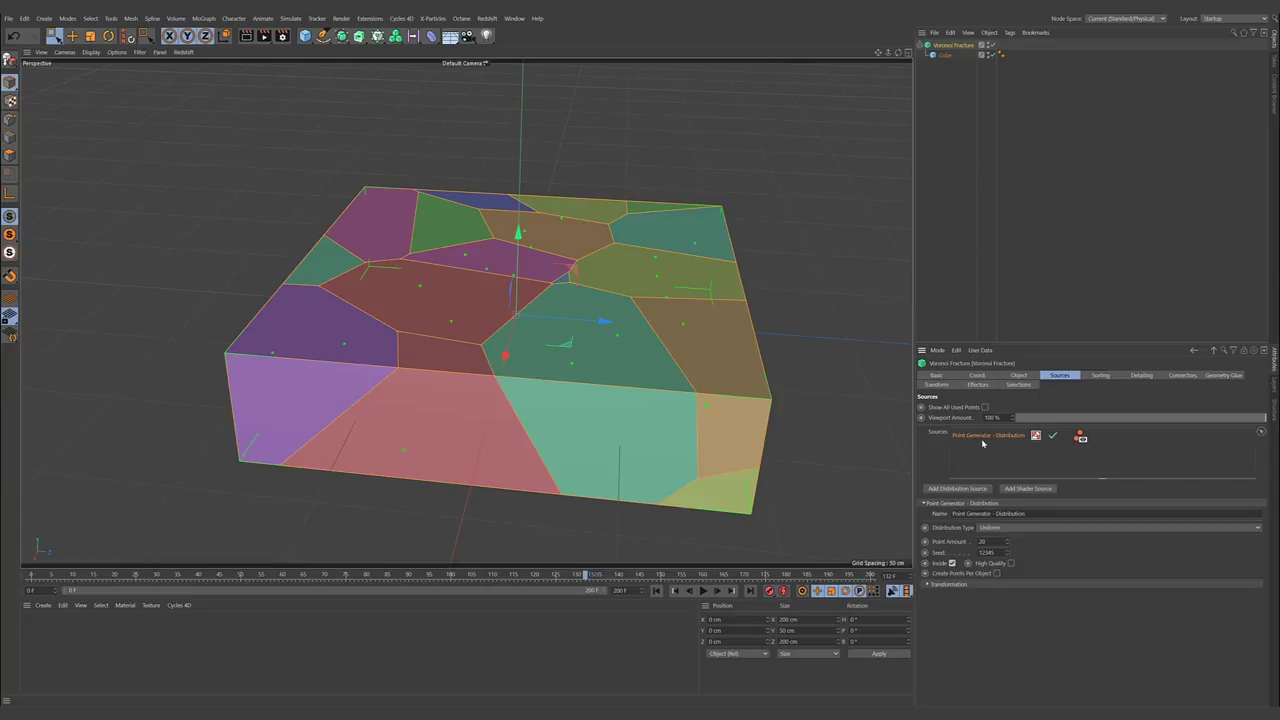
{"action": "key", "text": "Delete"}
{"action": "left_click", "coordinate": [1018, 375]}
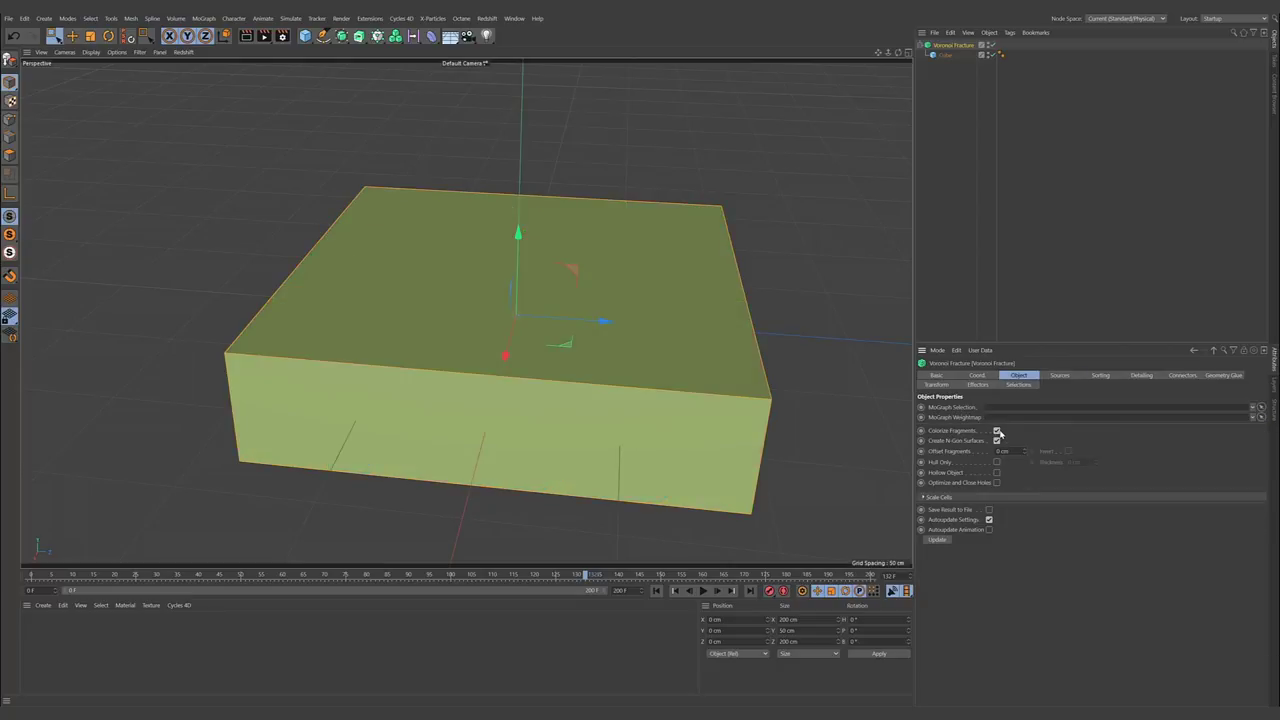
{"action": "left_click", "coordinate": [996, 431]}
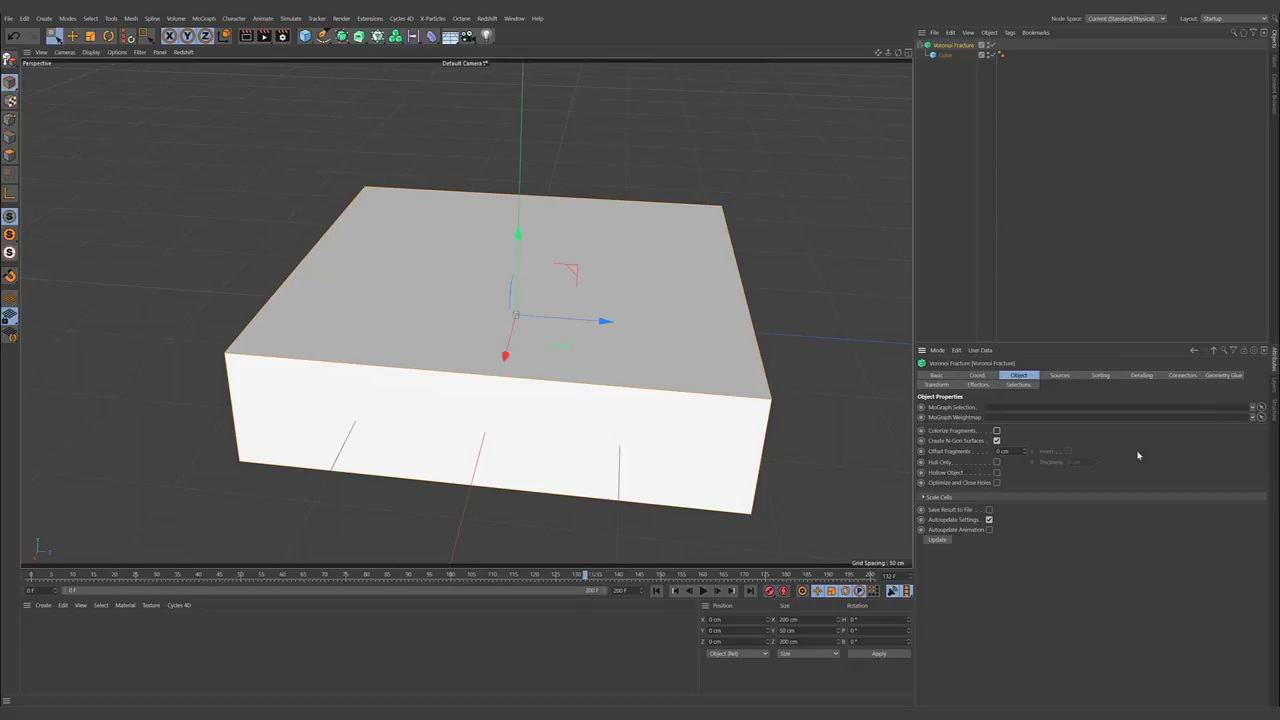
{"action": "left_click", "coordinate": [956, 145]}
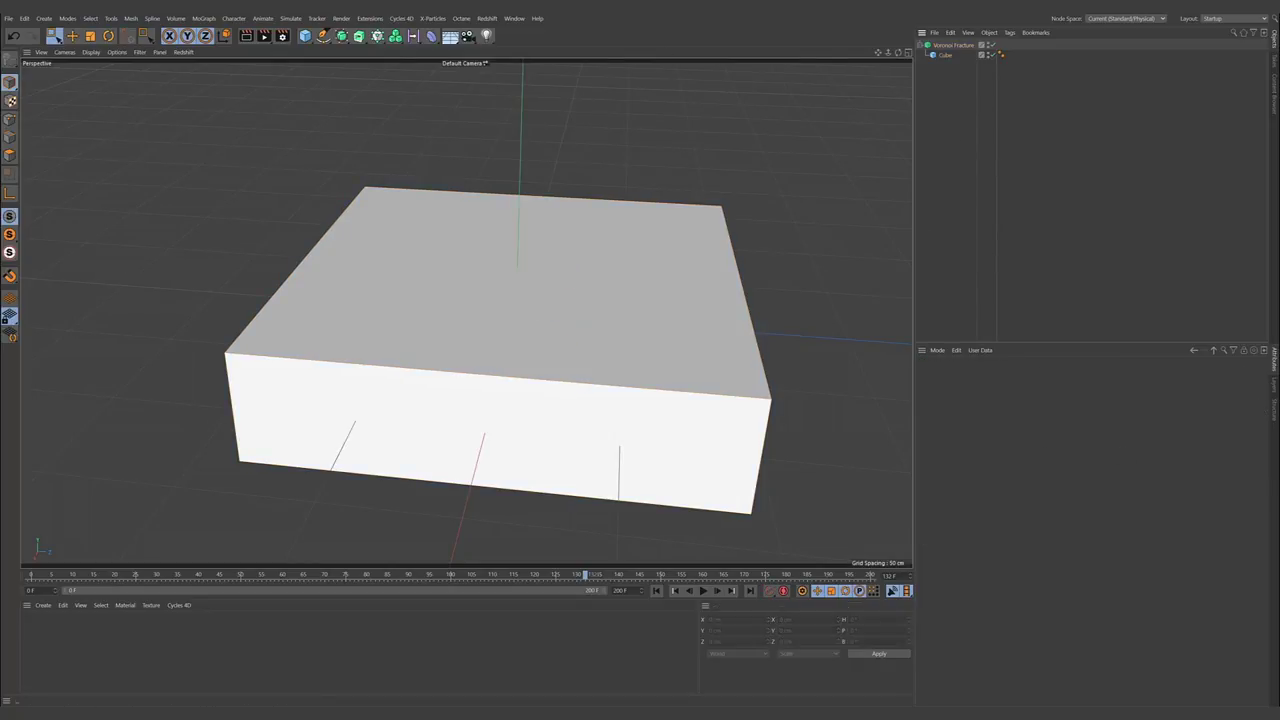
- Examine the crack pattern in the Fracture_Loop_v2_001.mp4 reference clip, pausing the playback
{"action": "left_click", "coordinate": [600, 6]}
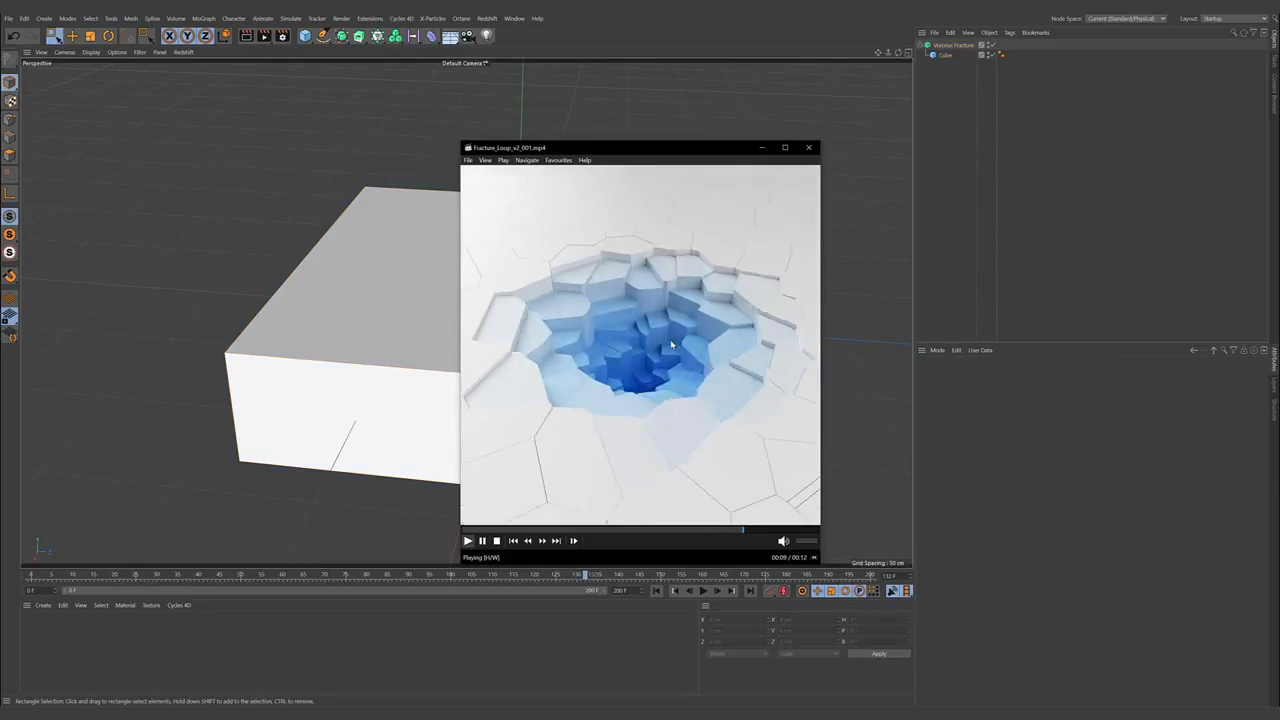
{"action": "left_click", "coordinate": [785, 204]}
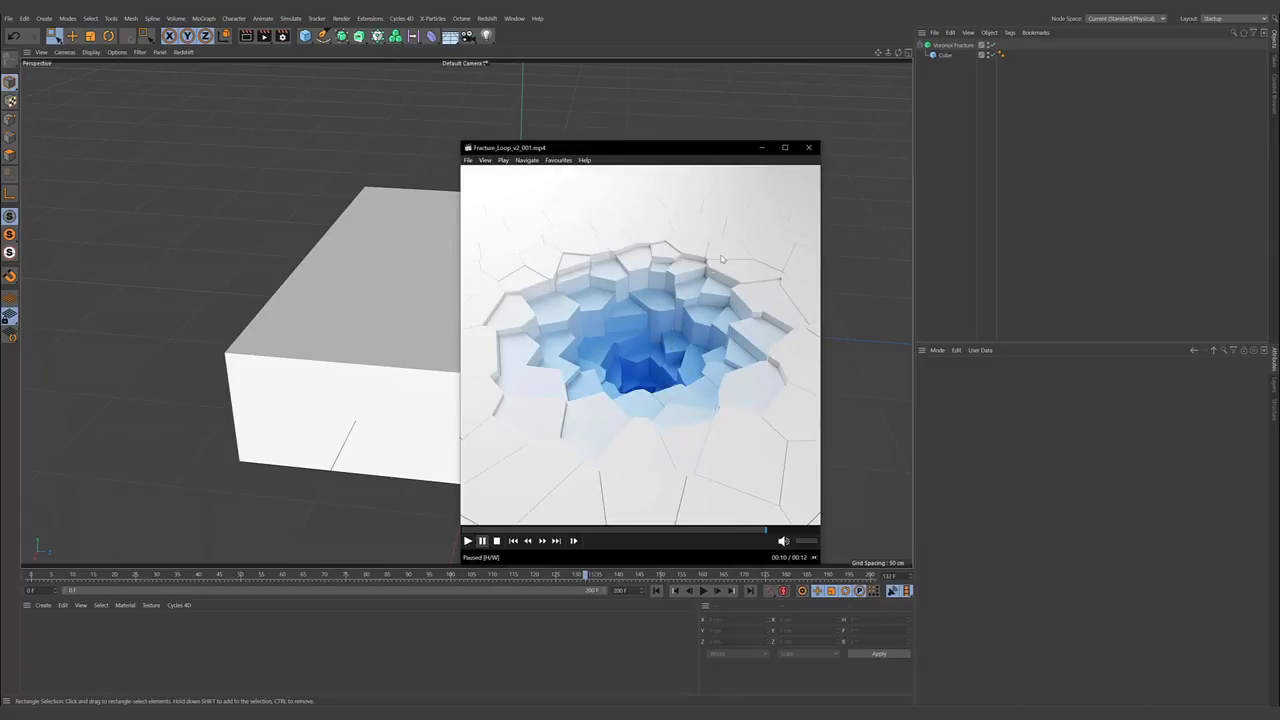
{"action": "left_click", "coordinate": [764, 150]}
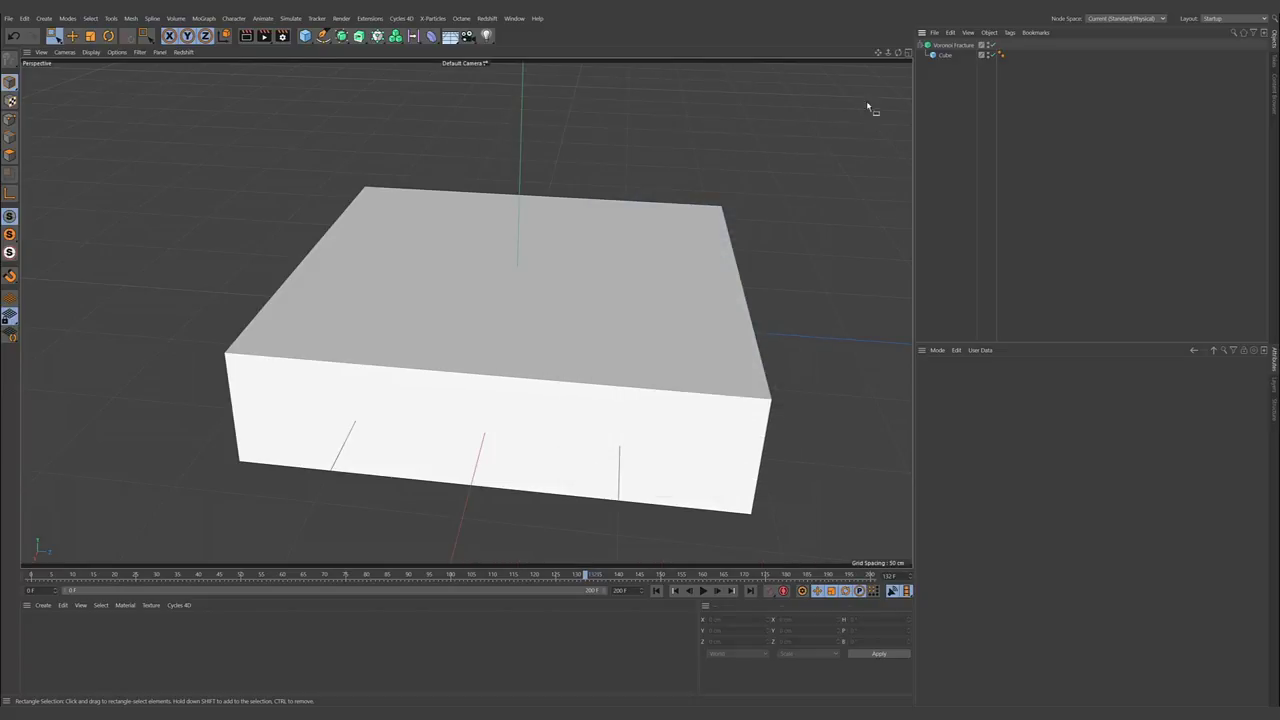
- Hide the Voronoi Fracture in the viewport and add a MoSpline with its display mode set to Line
{"action": "left_click", "coordinate": [988, 46]}
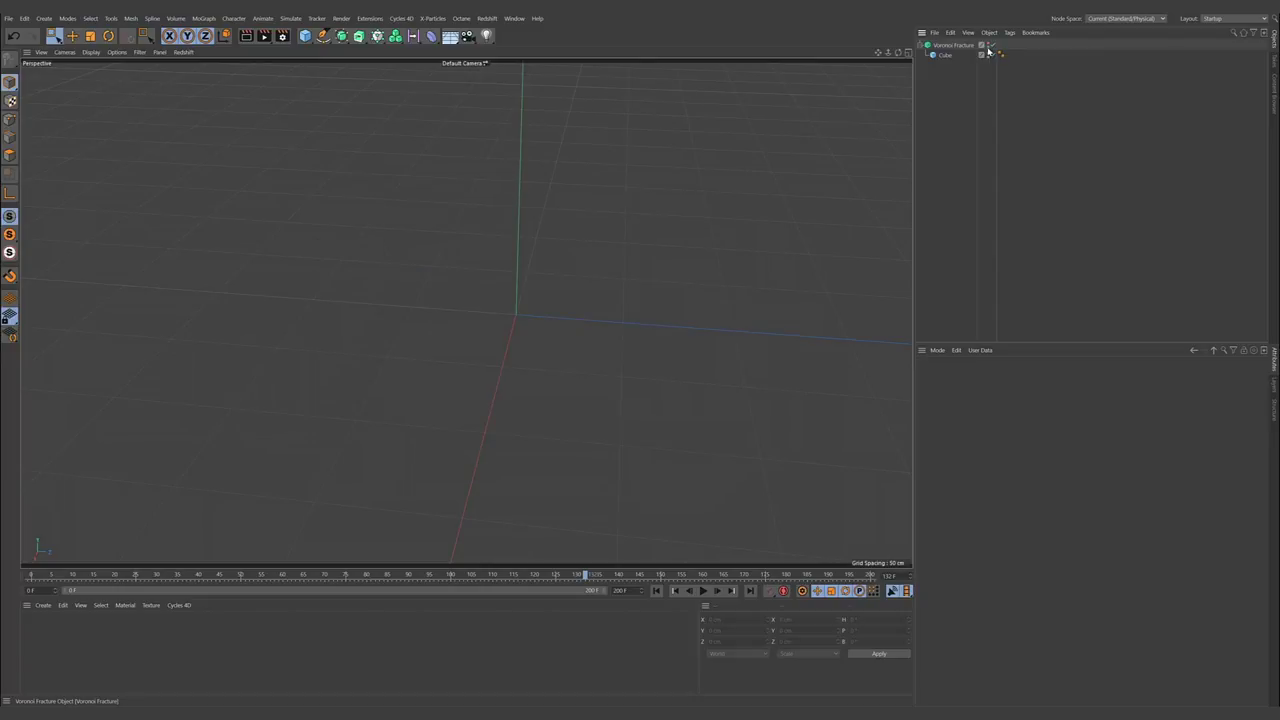
{"action": "left_click", "coordinate": [925, 46]}
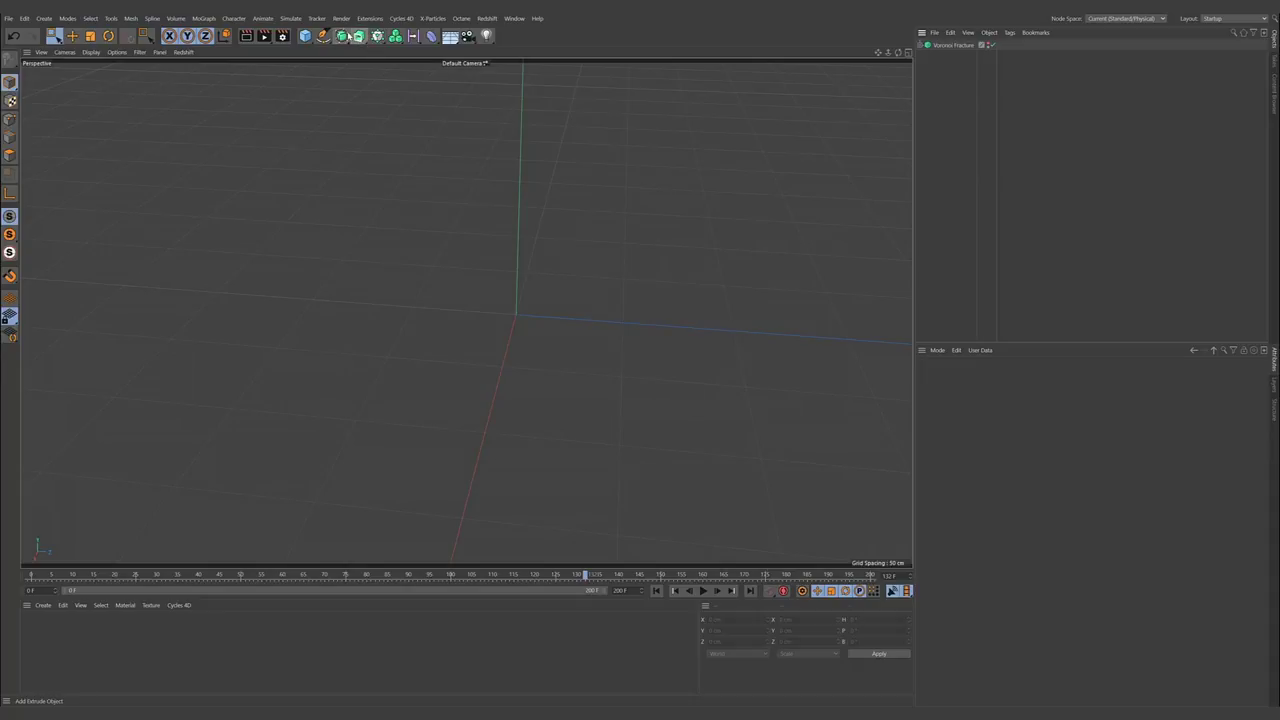
{"action": "left_click", "coordinate": [341, 36]}
{"action": "left_click", "coordinate": [377, 36]}
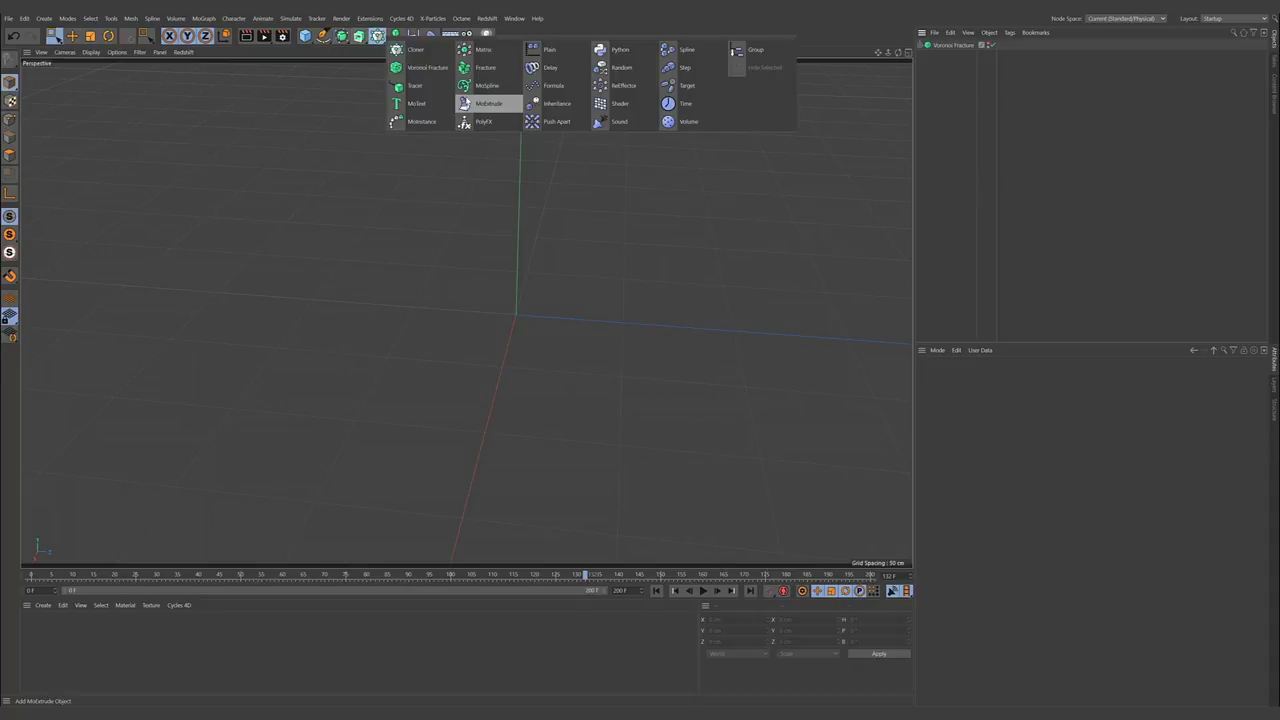
{"action": "left_click", "coordinate": [484, 86]}
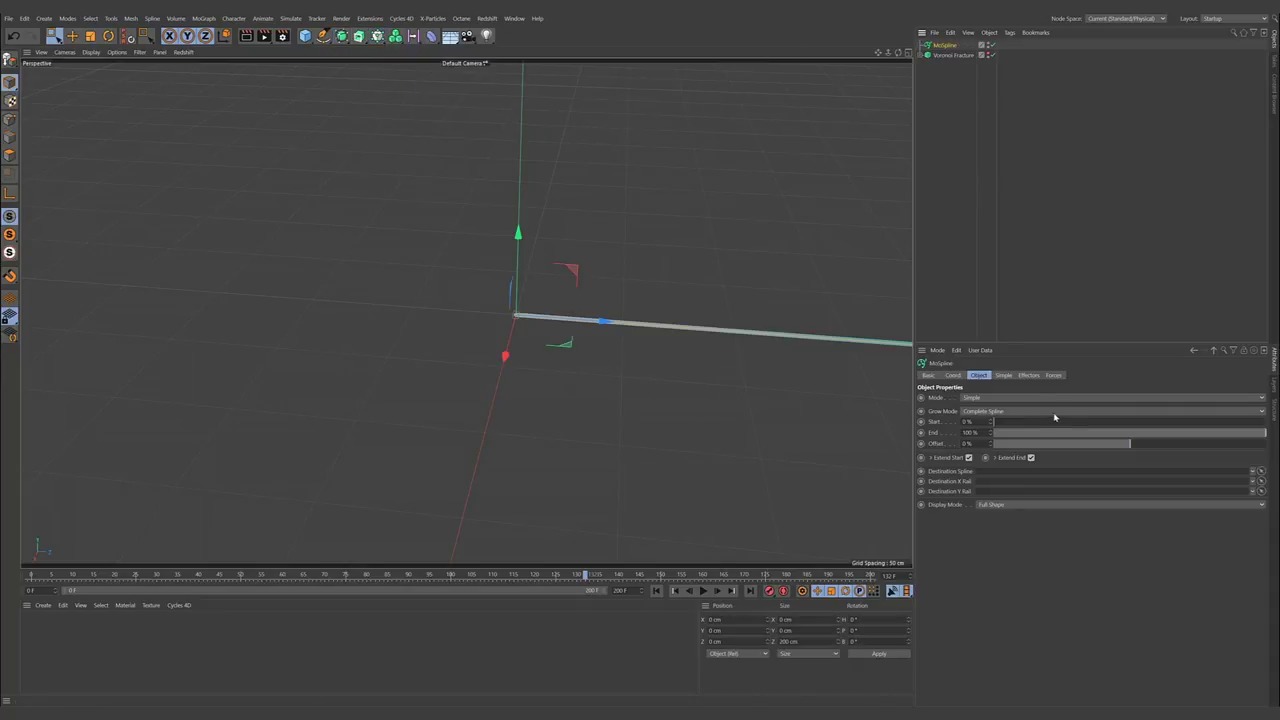
{"action": "left_click", "coordinate": [1021, 506]}
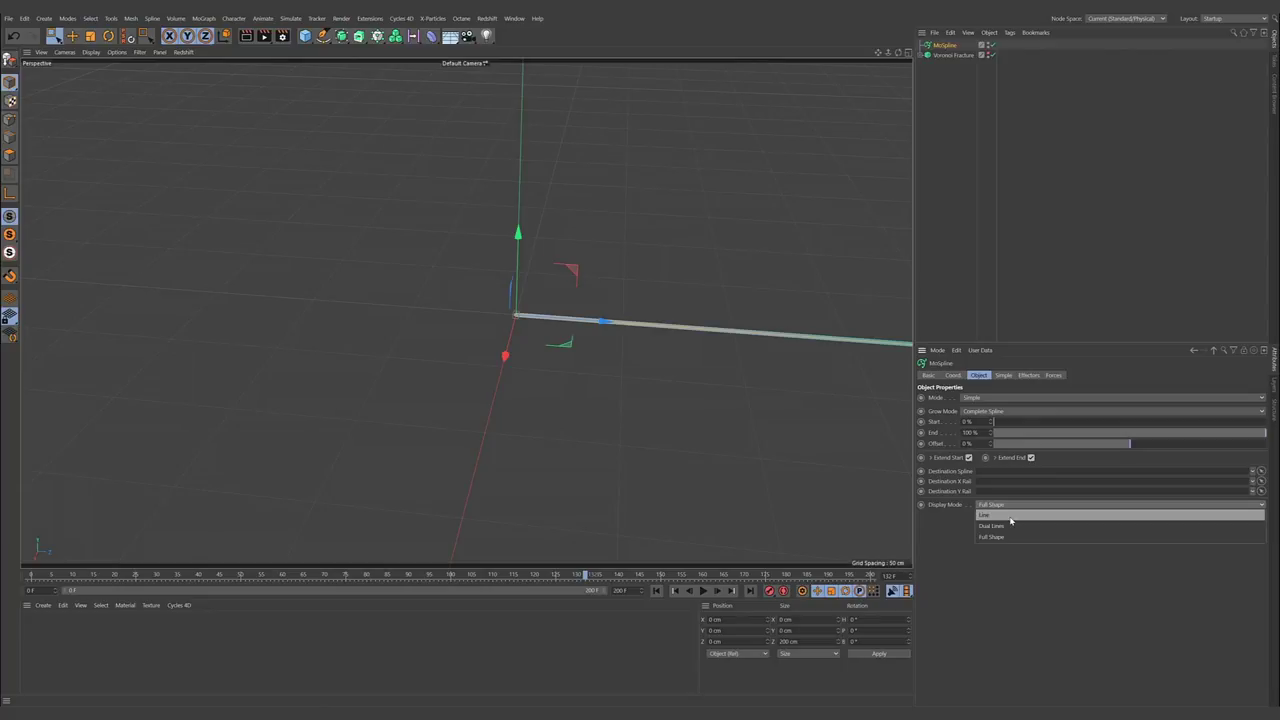
{"action": "left_click", "coordinate": [1010, 516]}
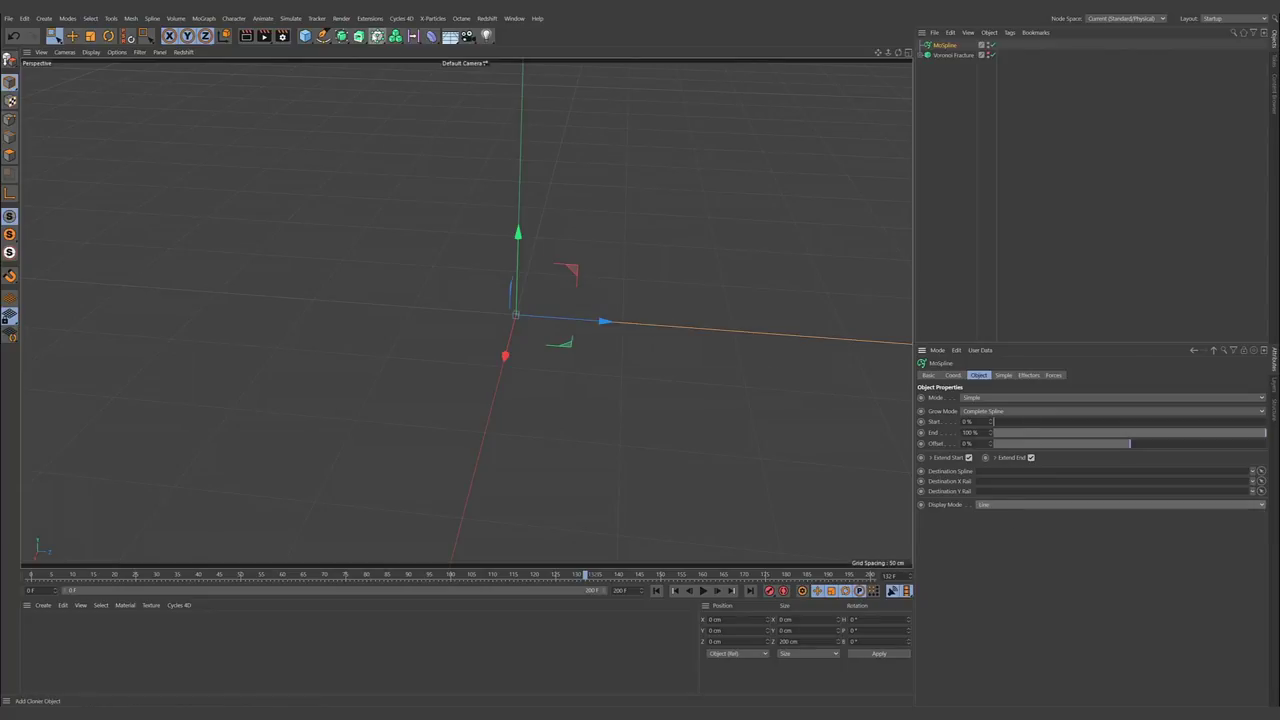
- Add a Cloner with the MoSpline as its child and set the cloner's mode to Radial
{"action": "left_click", "coordinate": [377, 35]}
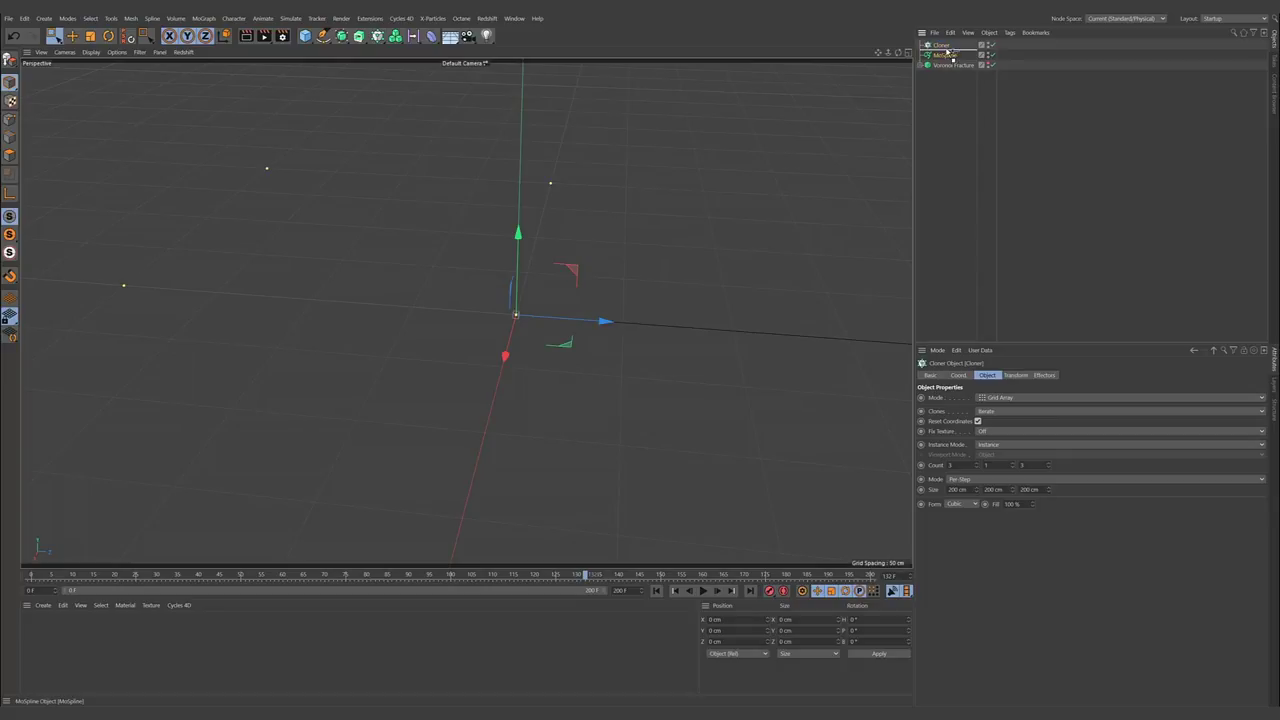
{"action": "left_click_drag", "start_coordinate": [946, 51], "coordinate": [940, 46]}
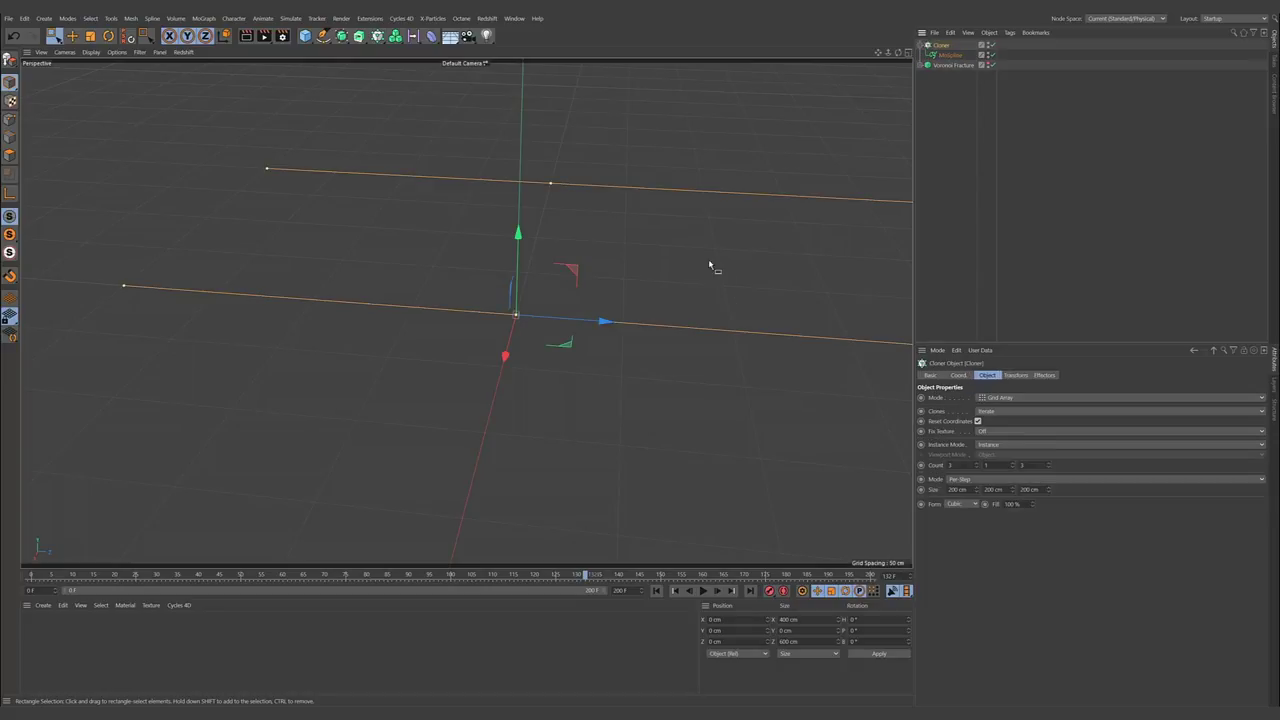
{"action": "mouse_move", "coordinate": [709, 266]}
{"action": "left_mouse_down", "text": "alt"}
{"action": "mouse_move", "coordinate": [614, 257]}
{"action": "mouse_move", "coordinate": [655, 305]}
{"action": "mouse_move", "coordinate": [570, 210]}
{"action": "left_mouse_up", "text": "alt"}
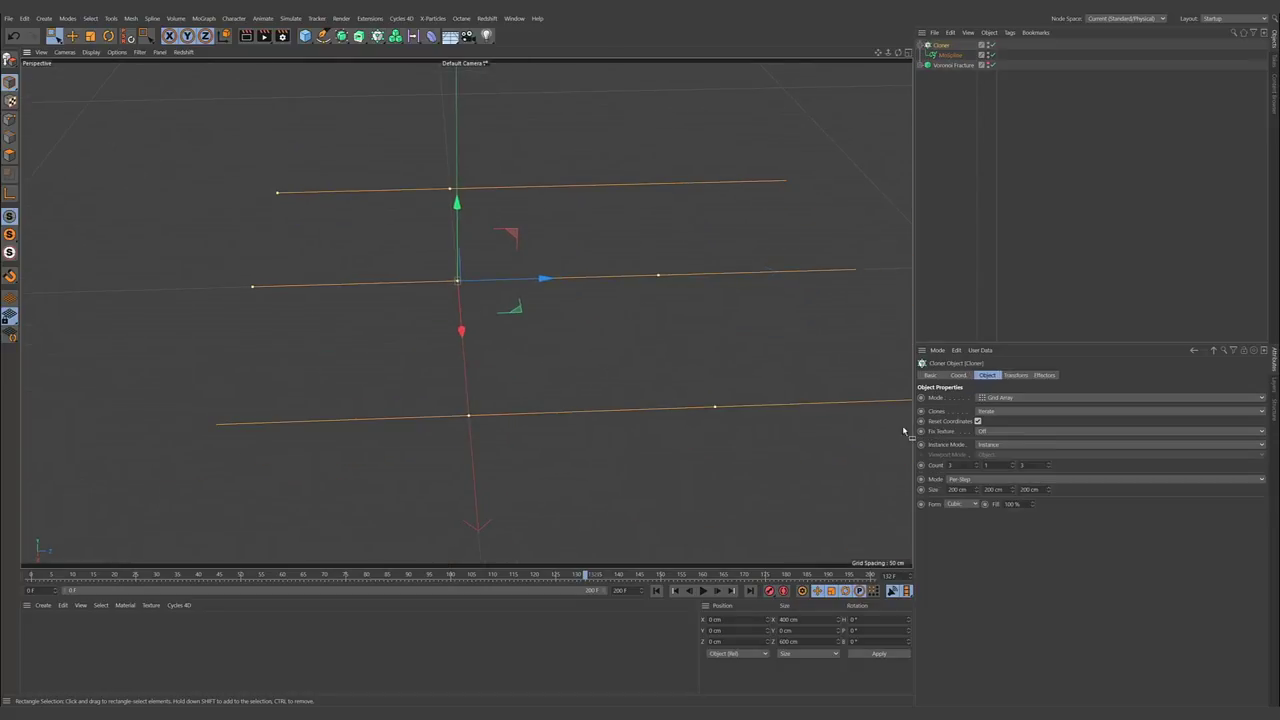
{"action": "left_click", "coordinate": [1000, 397]}
{"action": "left_click", "coordinate": [995, 430]}
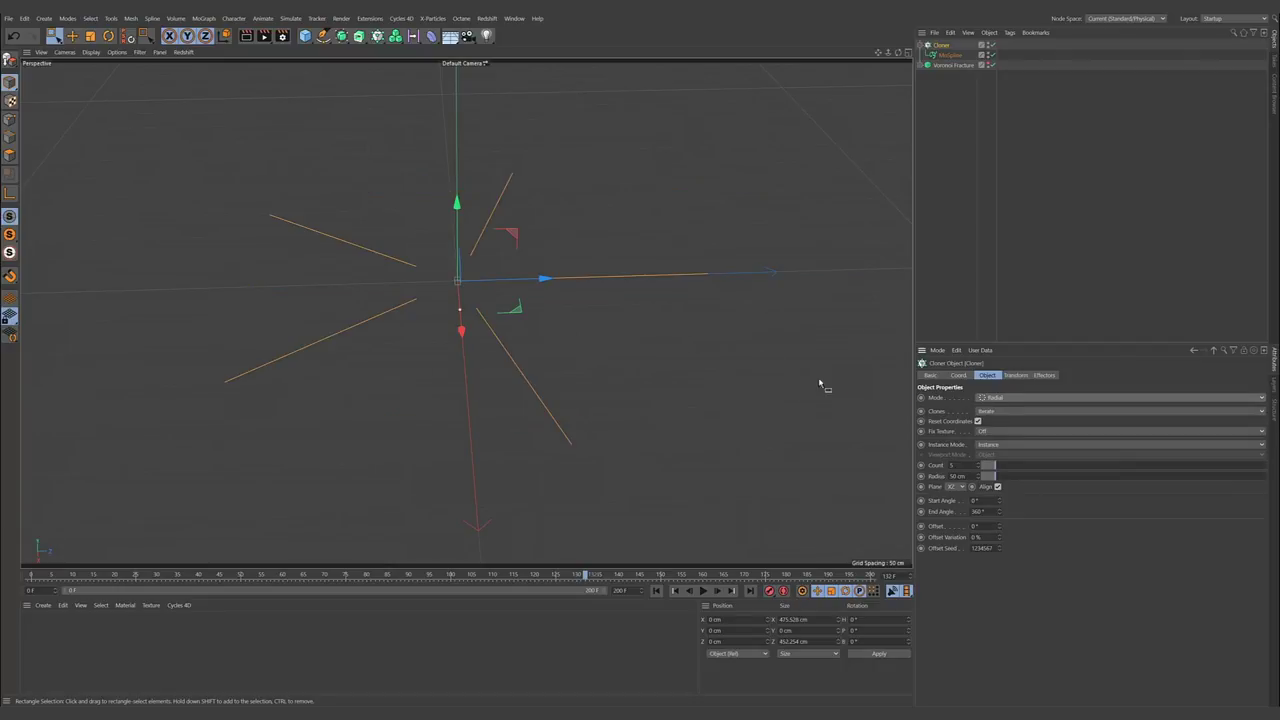
- Set the radial cloner's radius to 0 cm and its count to 30
{"action": "left_click_drag", "start_coordinate": [994, 478], "coordinate": [982, 477]}
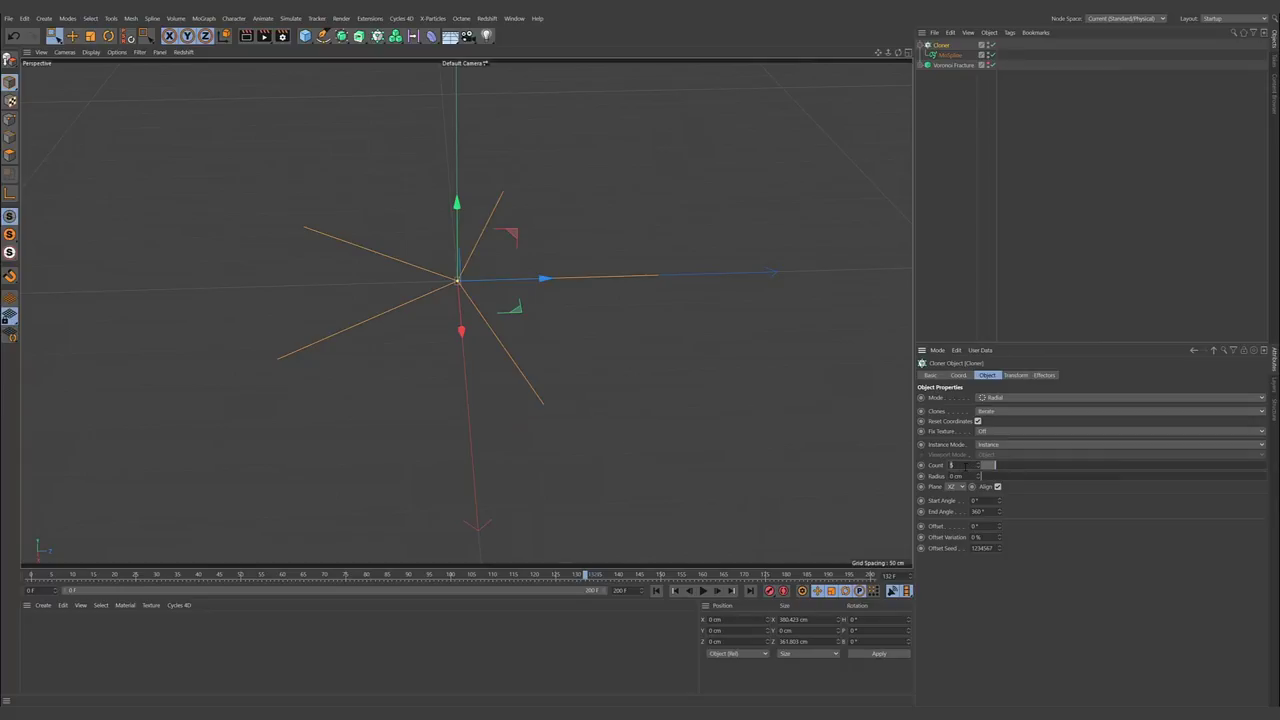
{"action": "left_click_drag", "start_coordinate": [988, 465], "coordinate": [1066, 465]}
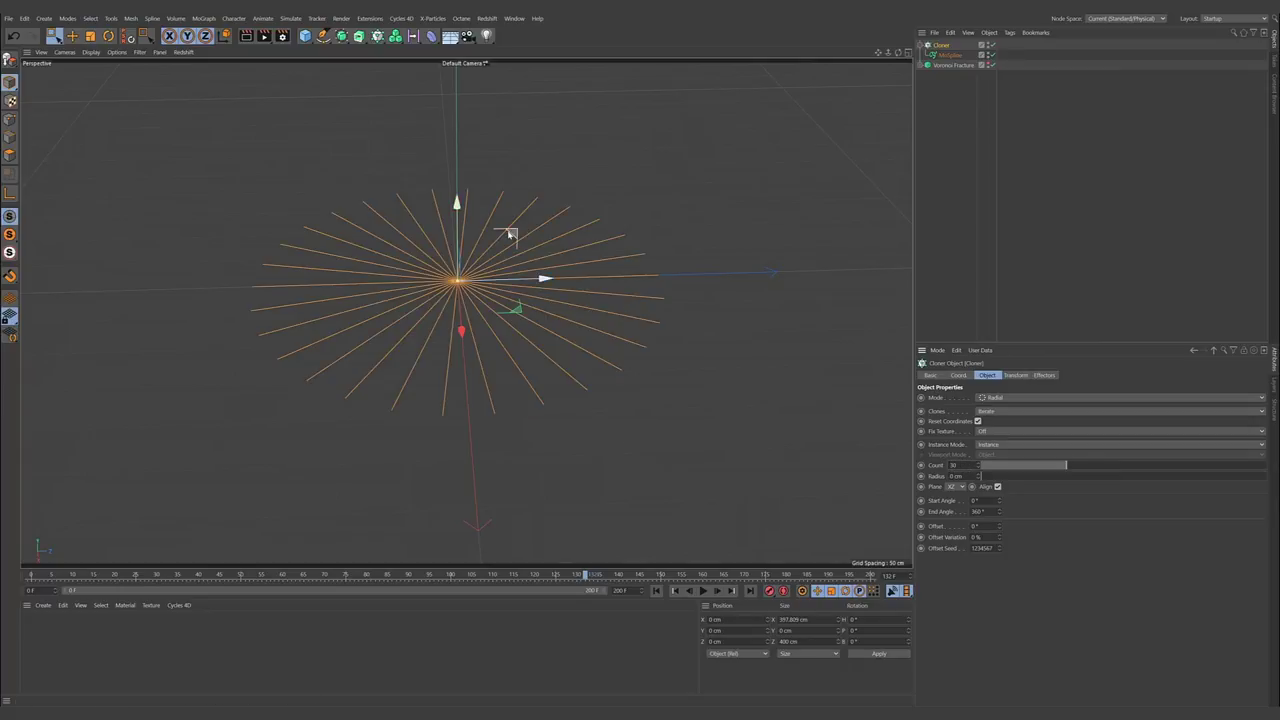
{"action": "left_click_drag", "start_coordinate": [509, 234], "coordinate": [589, 177], "text": "alt"}
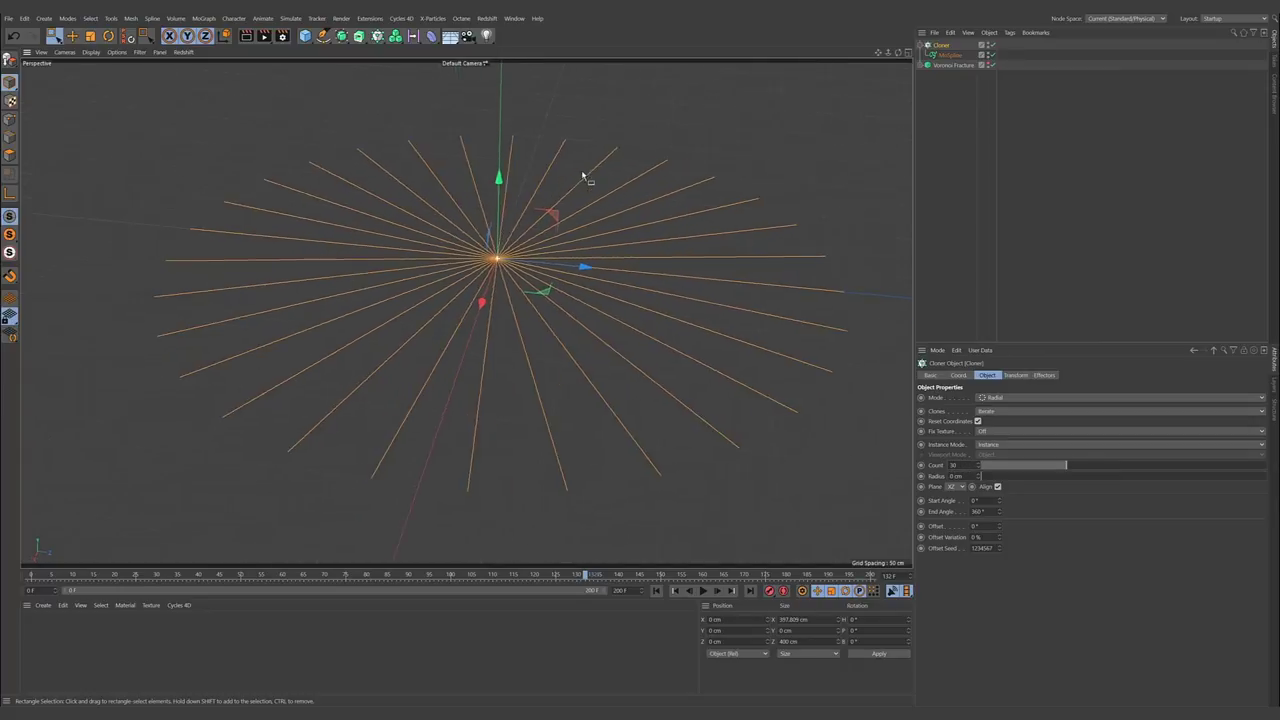
- Hide the Cloner in the viewport and make the Voronoi Fracture visible again
{"action": "left_click", "coordinate": [990, 46]}
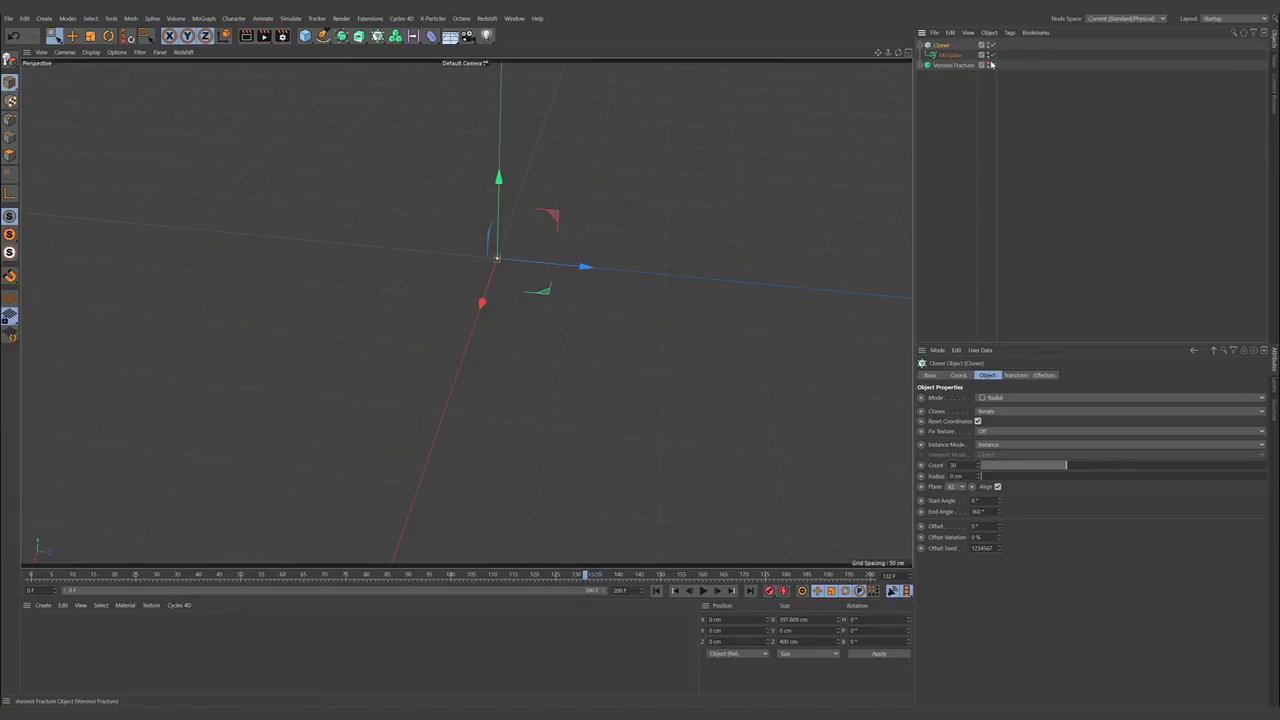
{"action": "left_click", "coordinate": [988, 65]}
{"action": "left_click", "coordinate": [983, 119]}
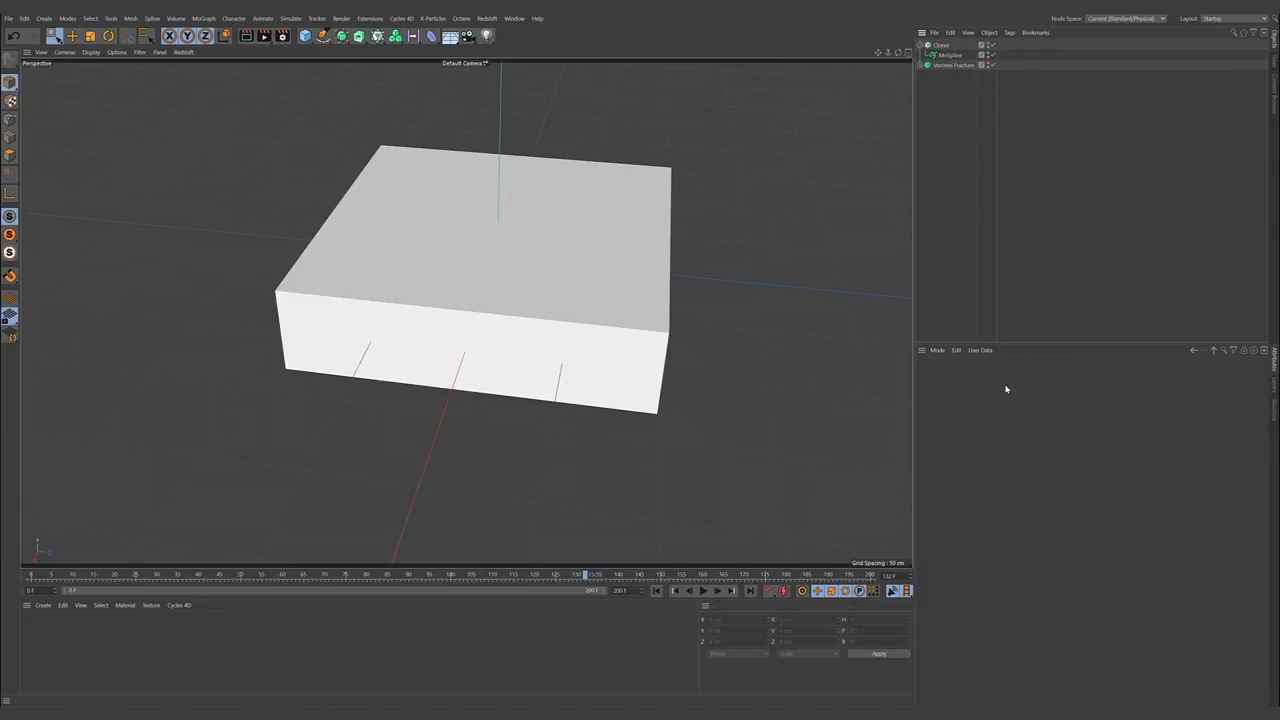
- Add a Matrix object and set its grid array count to 5 × 1 × 5
{"action": "left_click", "coordinate": [958, 66]}
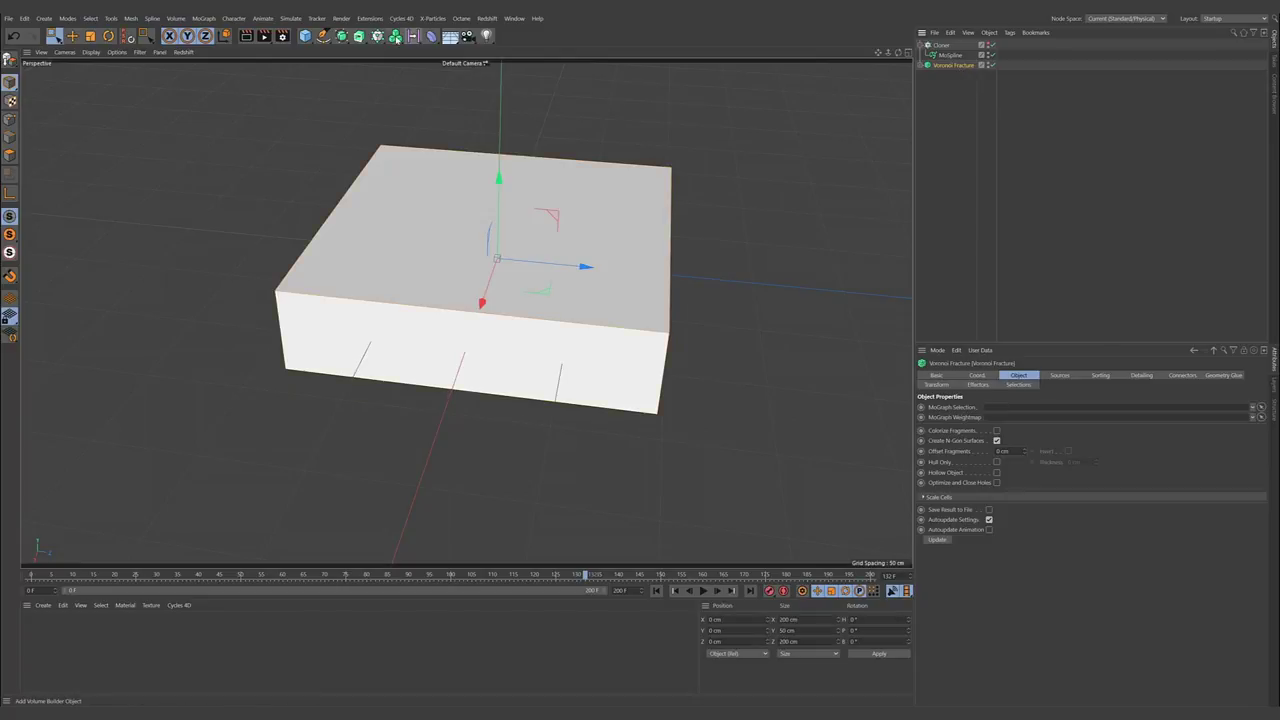
{"action": "left_click", "coordinate": [395, 36]}
{"action": "left_click", "coordinate": [482, 47]}
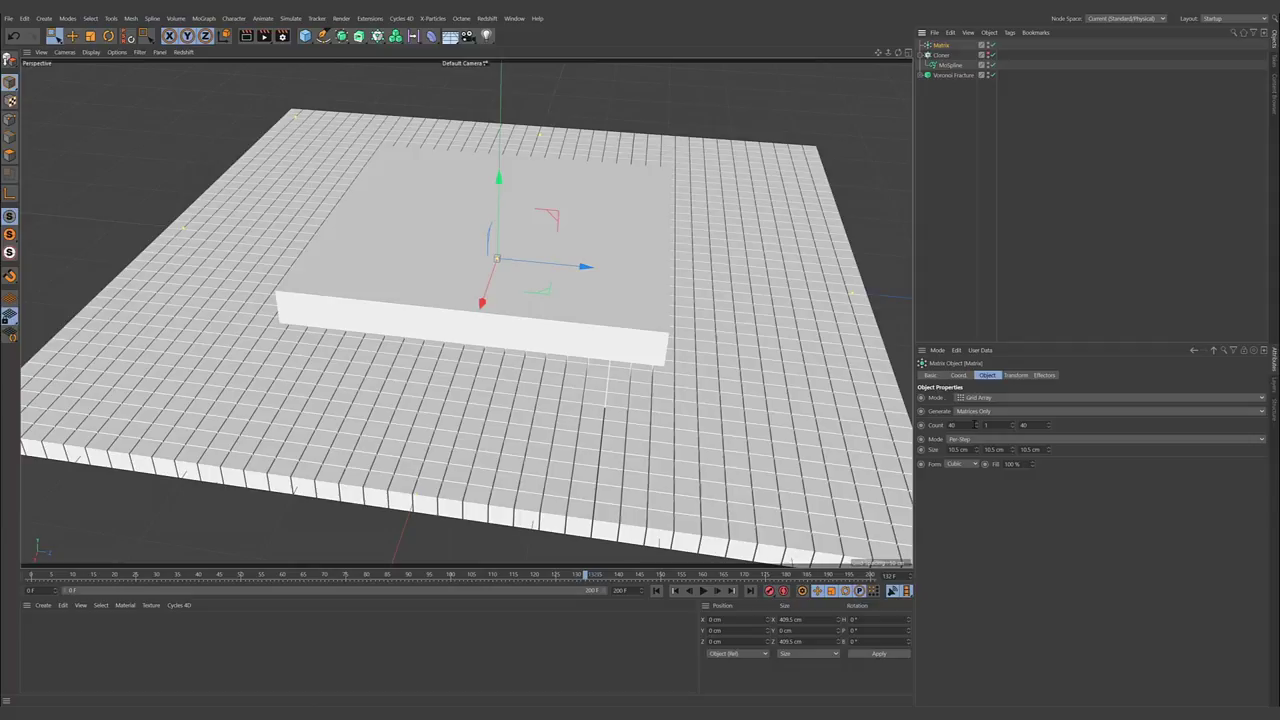
{"action": "type", "text": "5"}
{"action": "key", "text": "Tab"}
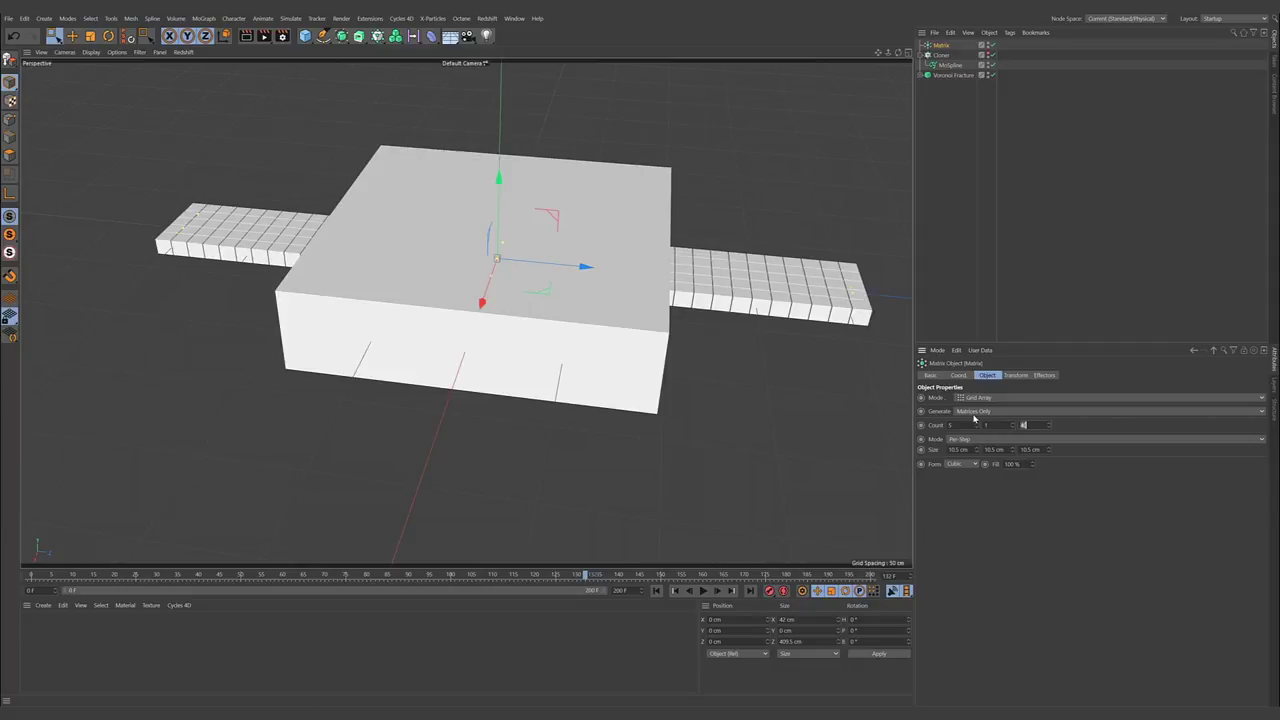
{"action": "type", "text": "5"}
{"action": "key", "text": "Tab"}
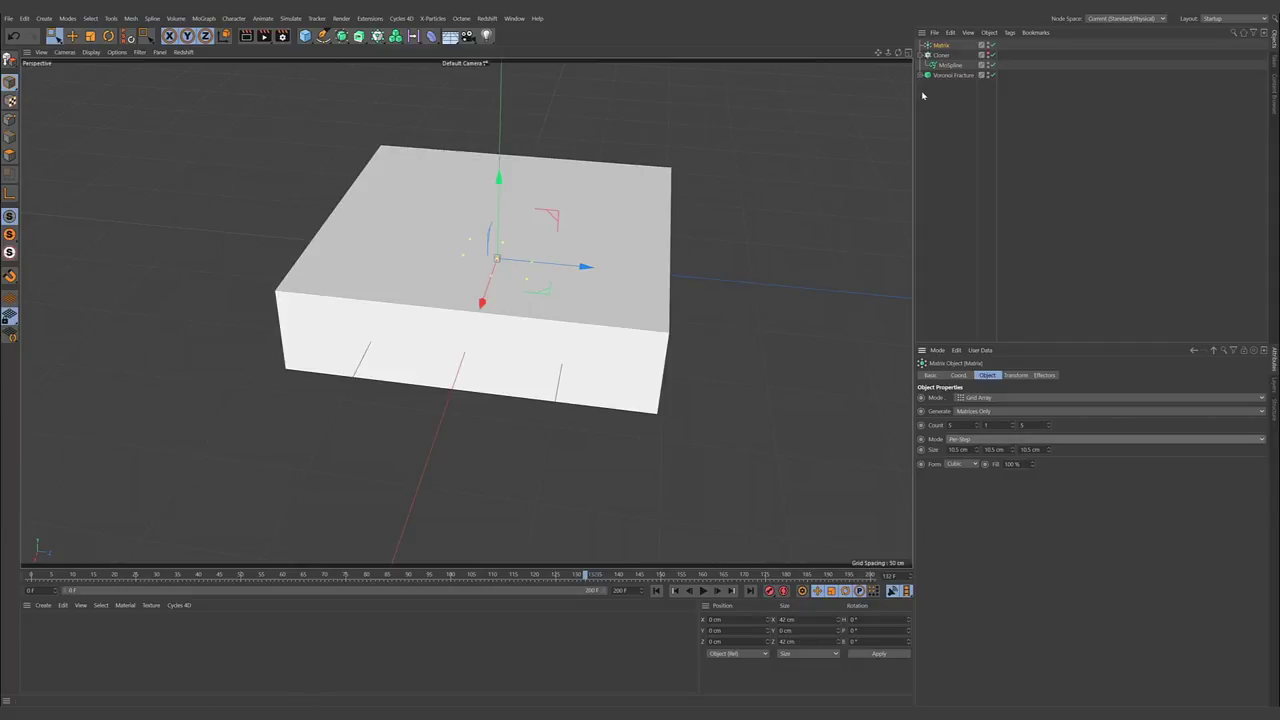
- Add the Matrix to the Voronoi Fracture's sources so that it drives the cuts
{"action": "left_click", "coordinate": [950, 76]}
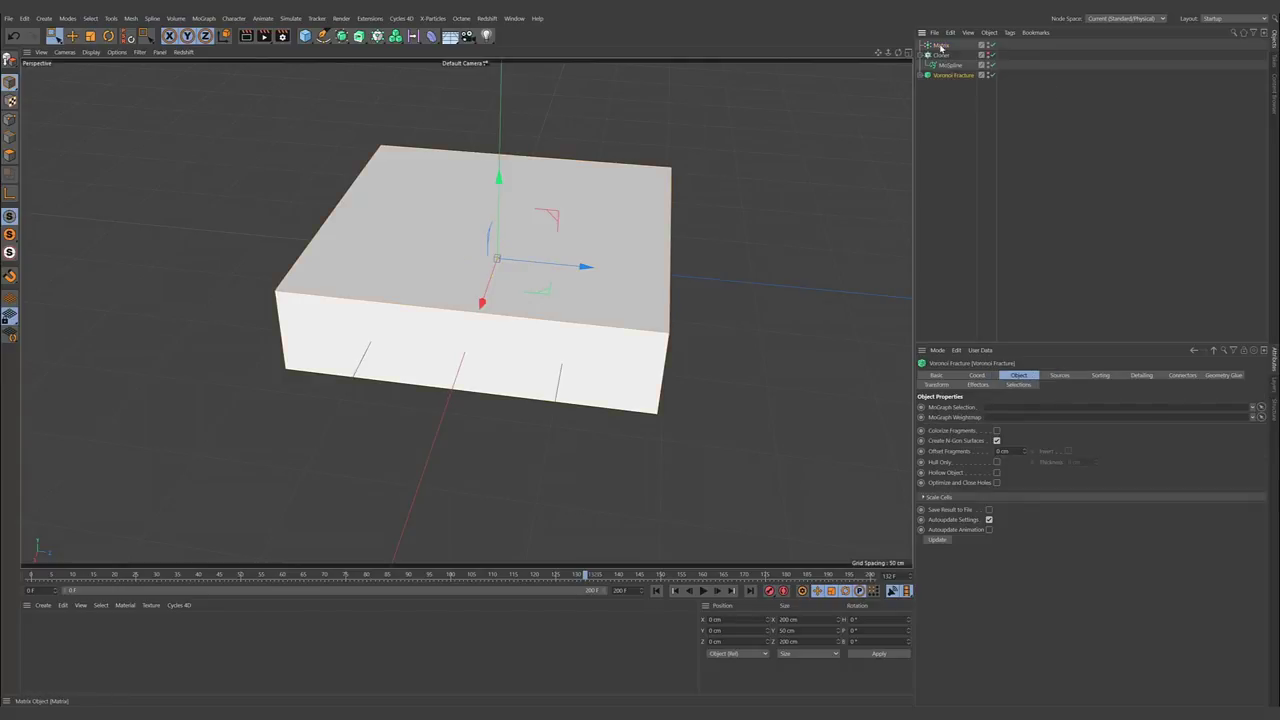
{"action": "left_click", "coordinate": [1060, 375]}
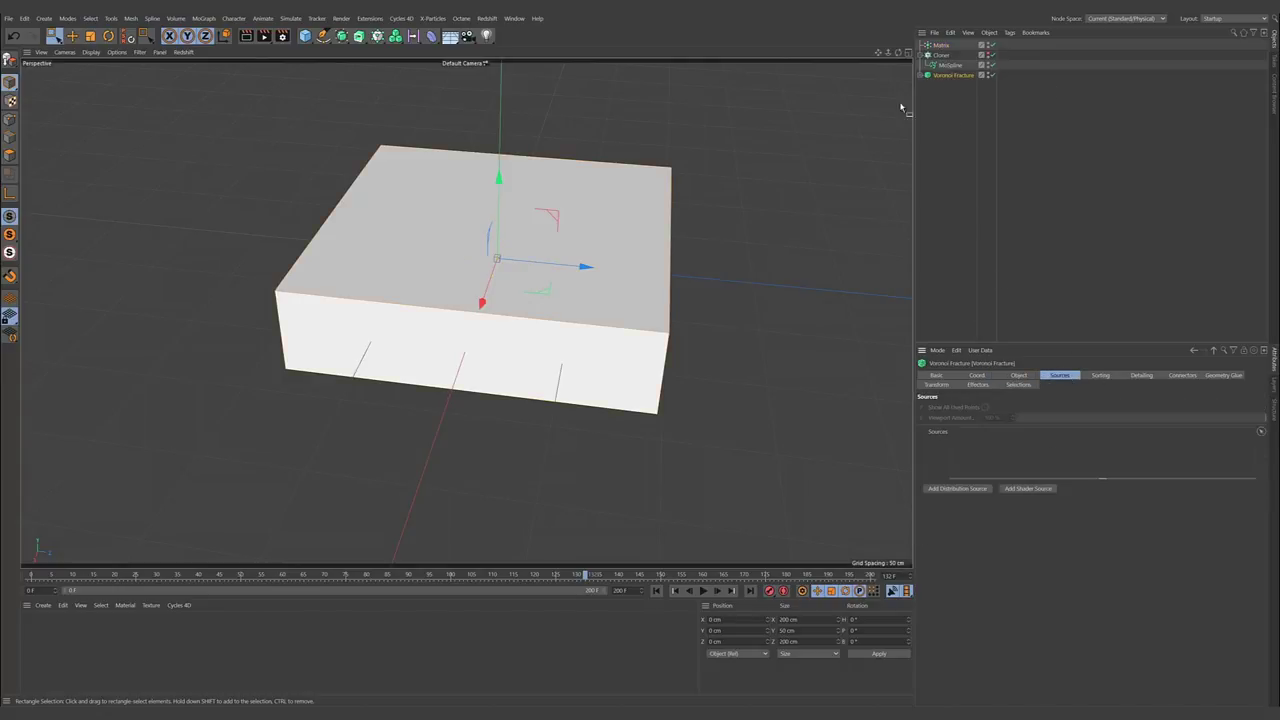
{"action": "left_click_drag", "start_coordinate": [1025, 456], "coordinate": [1022, 452]}
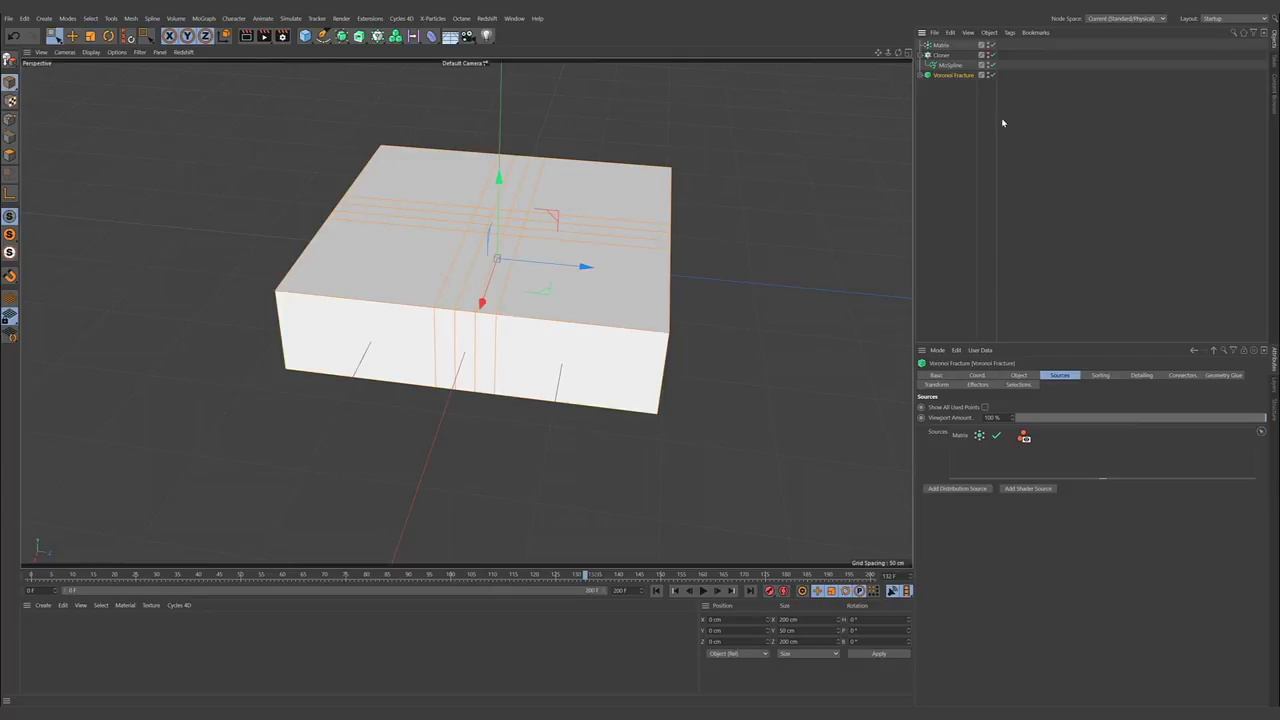
{"action": "scroll", "coordinate": [541, 205], "scroll_direction": "up", "scroll_amount": 3}
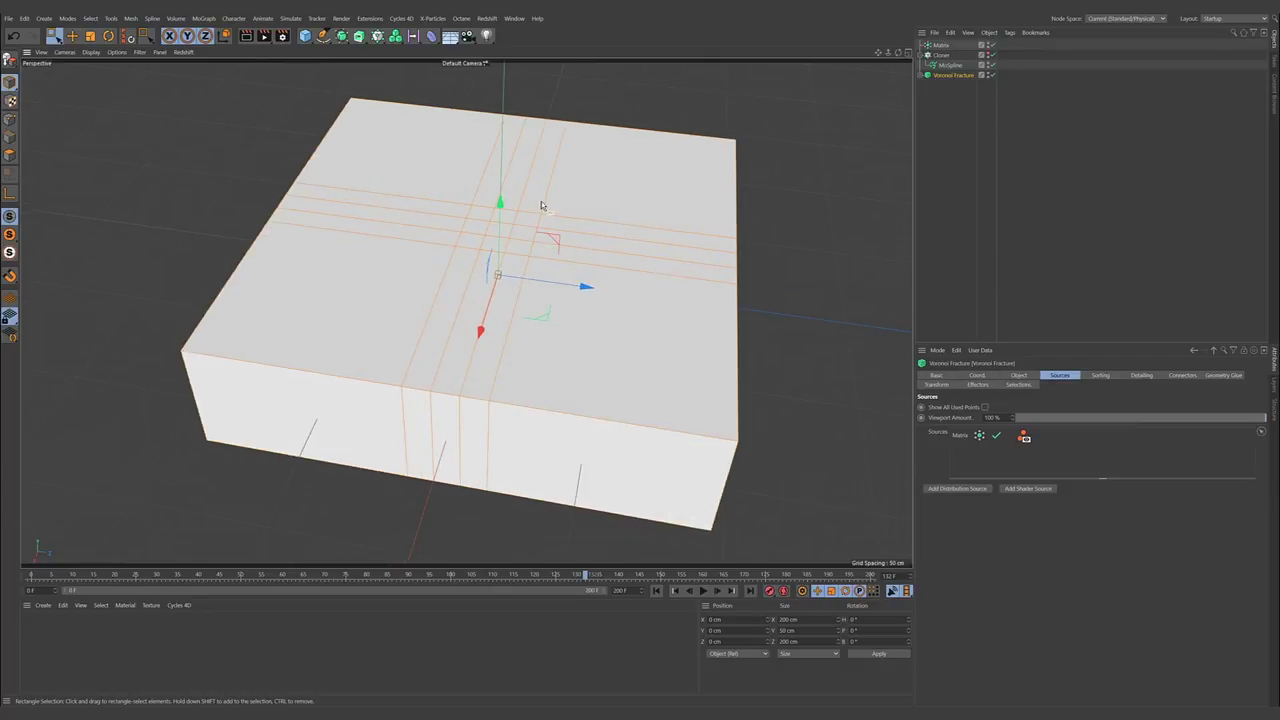
- Switch the viewport display to Gouraud Shading (Lines) and spread the Matrix grid to a step size of about 34 cm in X and 28 cm in Z
{"action": "left_click", "coordinate": [941, 45]}
{"action": "scroll", "coordinate": [690, 185], "scroll_direction": "up", "scroll_amount": 2}
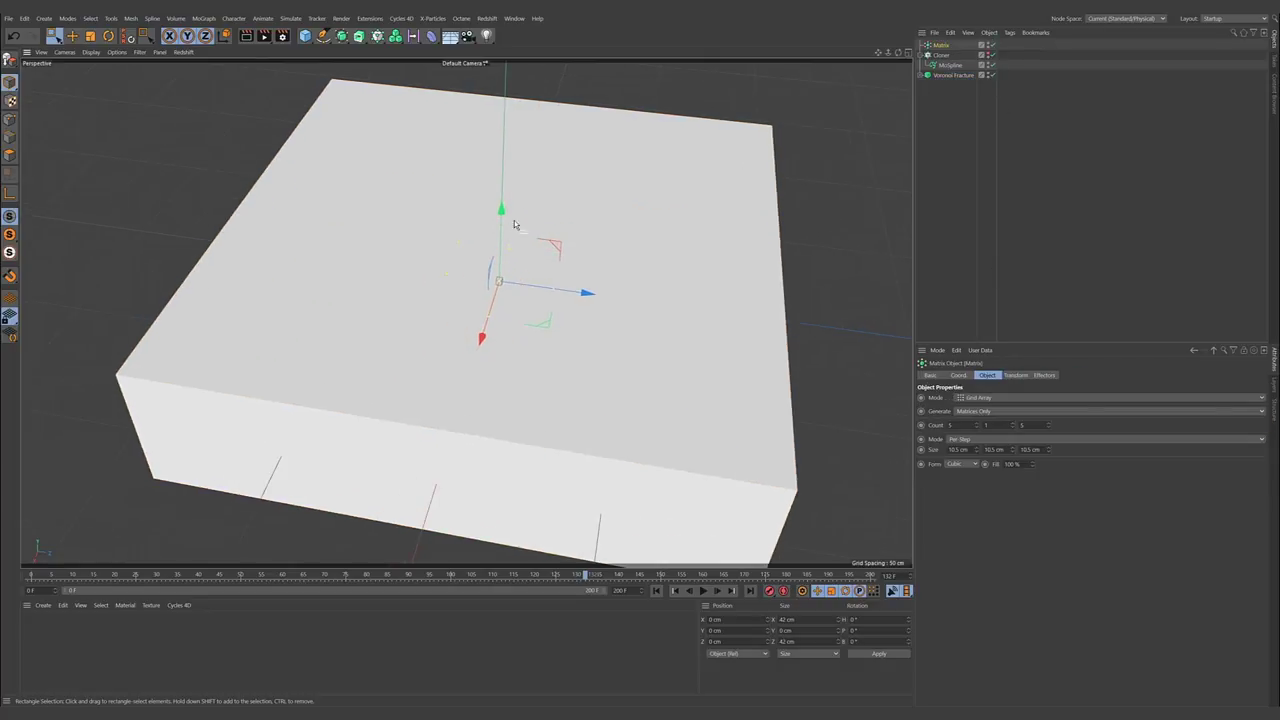
{"action": "left_click", "coordinate": [117, 52]}
{"action": "mouse_move", "coordinate": [91, 52]}
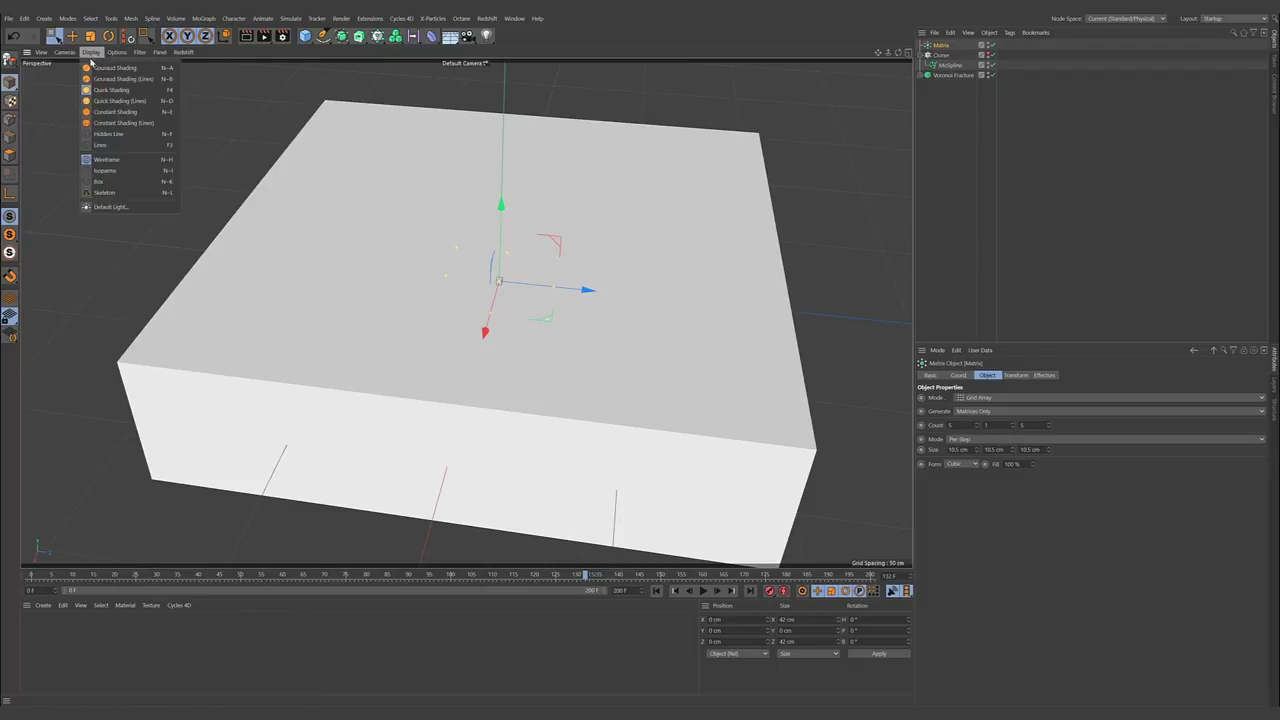
{"action": "left_click_drag", "start_coordinate": [105, 51], "coordinate": [42, 78]}
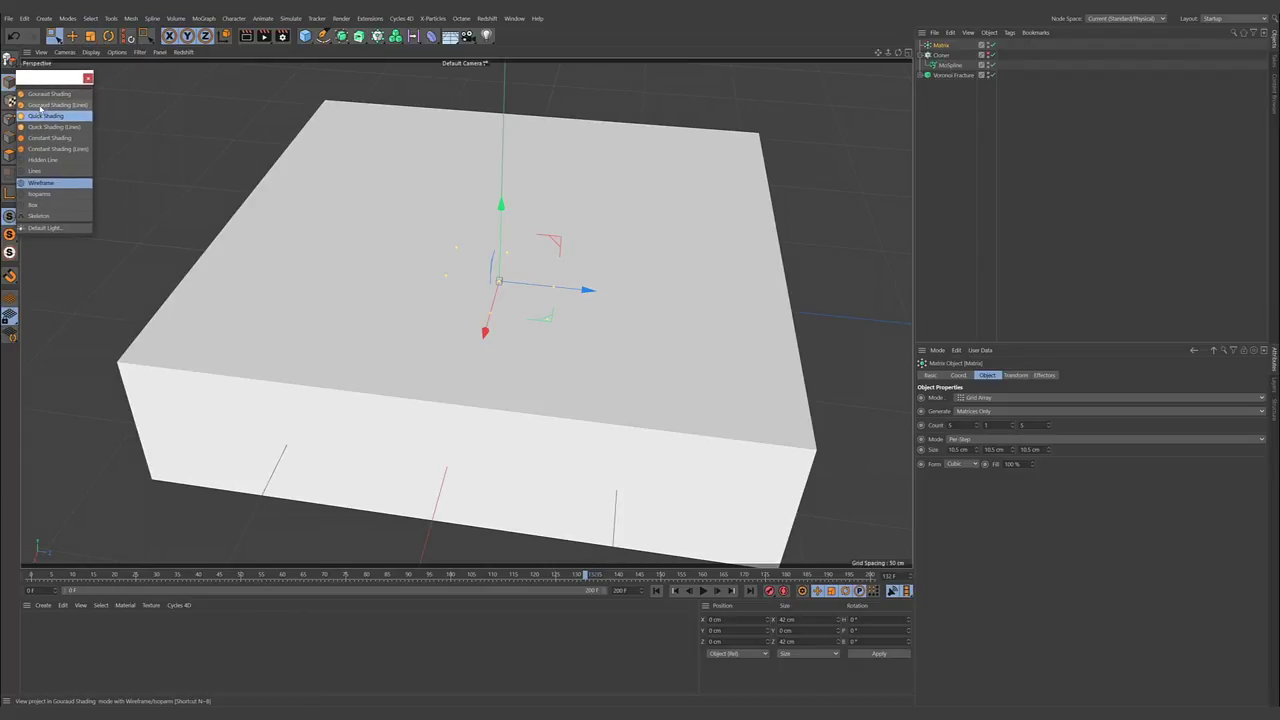
{"action": "left_click", "coordinate": [43, 105]}
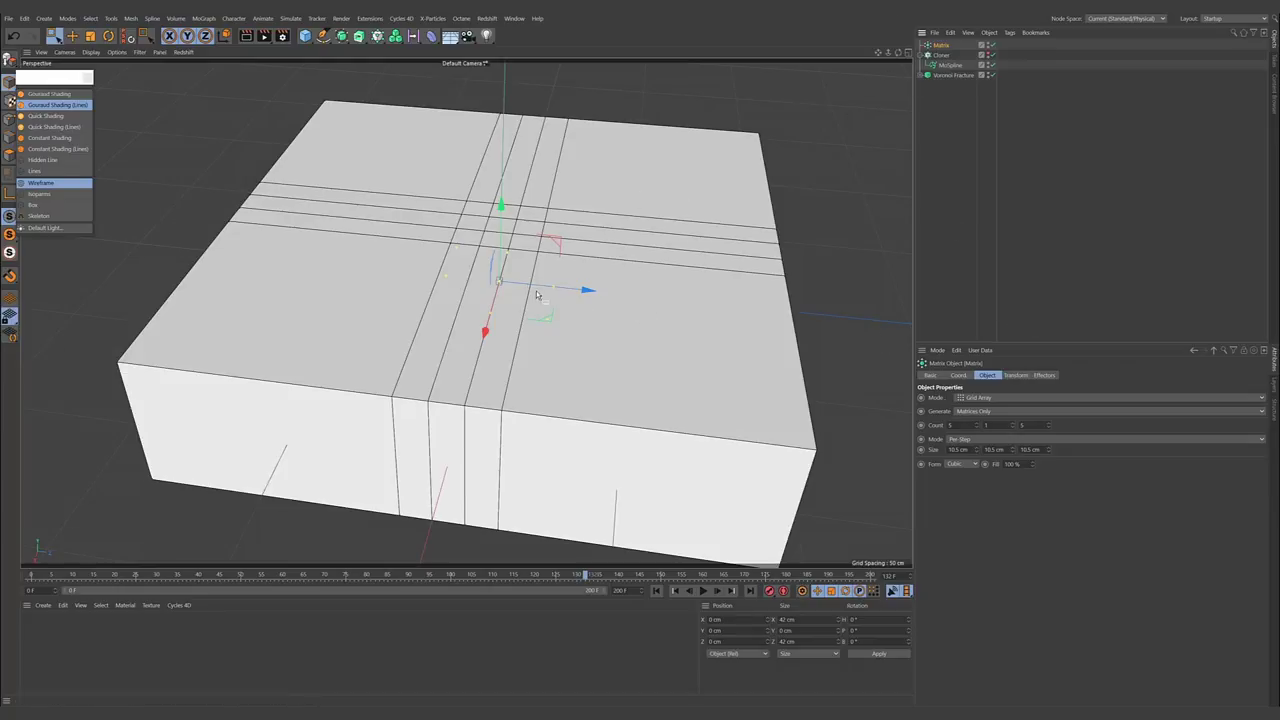
{"action": "left_click_drag", "start_coordinate": [545, 298], "coordinate": [645, 295]}
{"action": "left_click_drag", "start_coordinate": [576, 265], "coordinate": [572, 206], "text": "alt"}
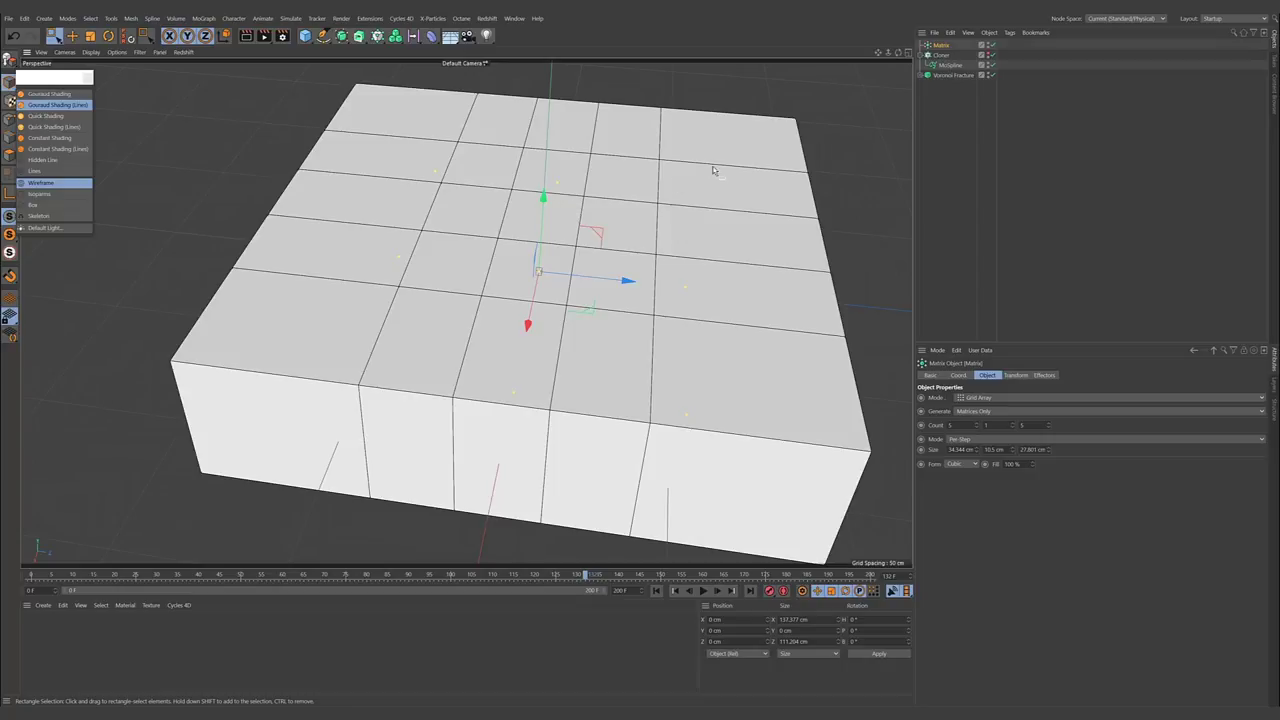
- Hide the Voronoi Fracture in the viewport and make the Cloner with its radial MoSplines visible
{"action": "left_click", "coordinate": [941, 55]}
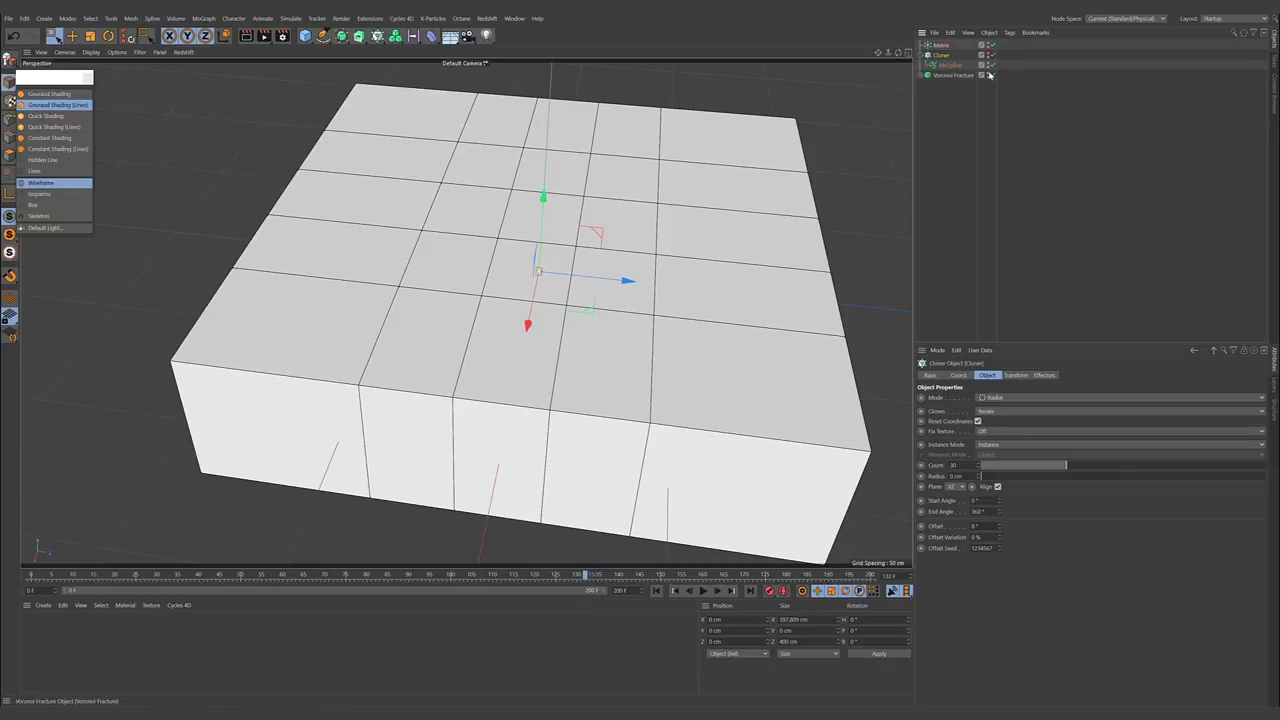
{"action": "double_click", "coordinate": [988, 74]}
{"action": "left_click", "coordinate": [988, 54]}
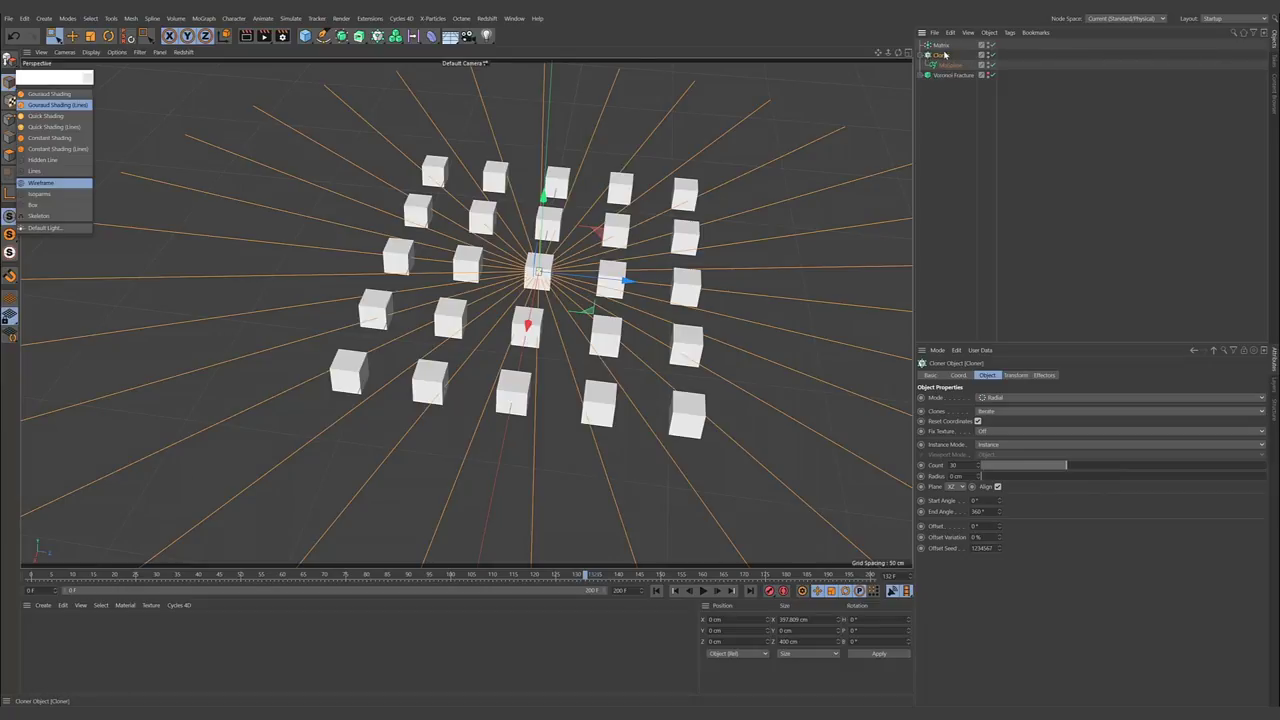
{"action": "left_click", "coordinate": [774, 169]}
{"action": "middle_click_drag", "start_coordinate": [683, 149], "coordinate": [671, 174], "text": "alt"}
{"action": "scroll", "coordinate": [671, 174], "scroll_direction": "down", "scroll_amount": 2}
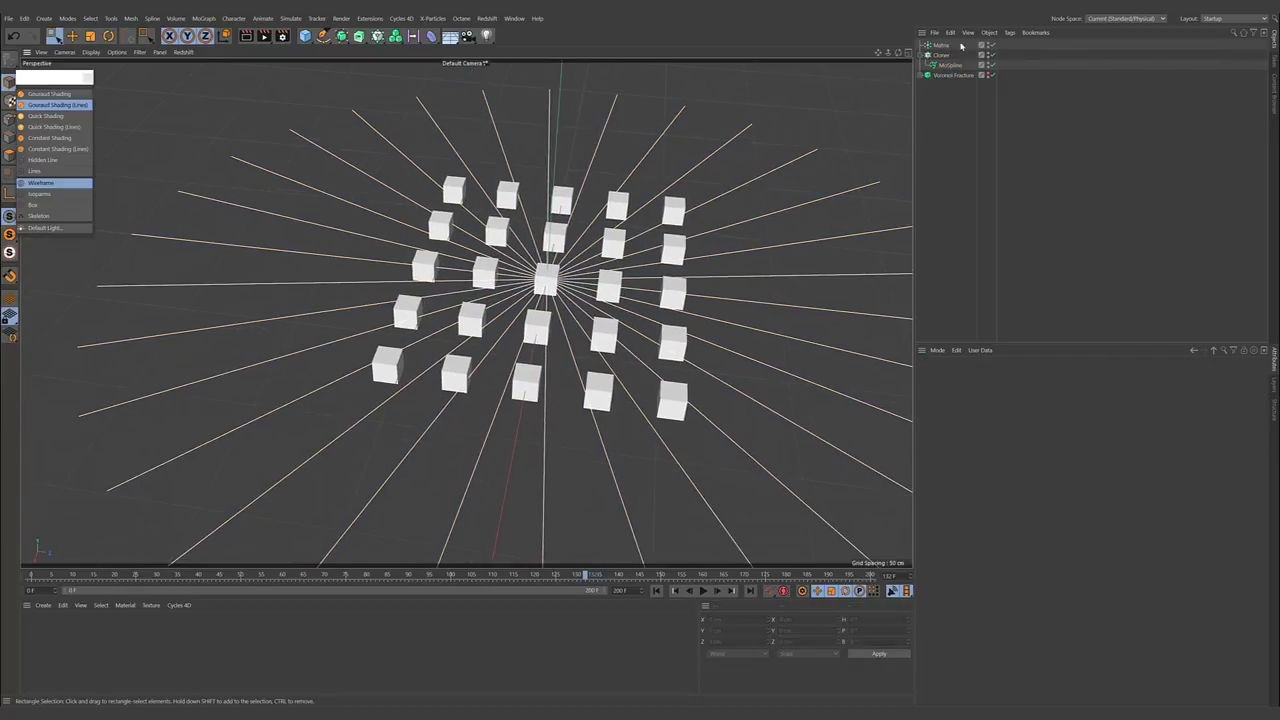
- Set the Matrix's mode to Object and assign the Cloner as its object
{"action": "left_click", "coordinate": [946, 47]}
{"action": "left_click", "coordinate": [946, 46]}
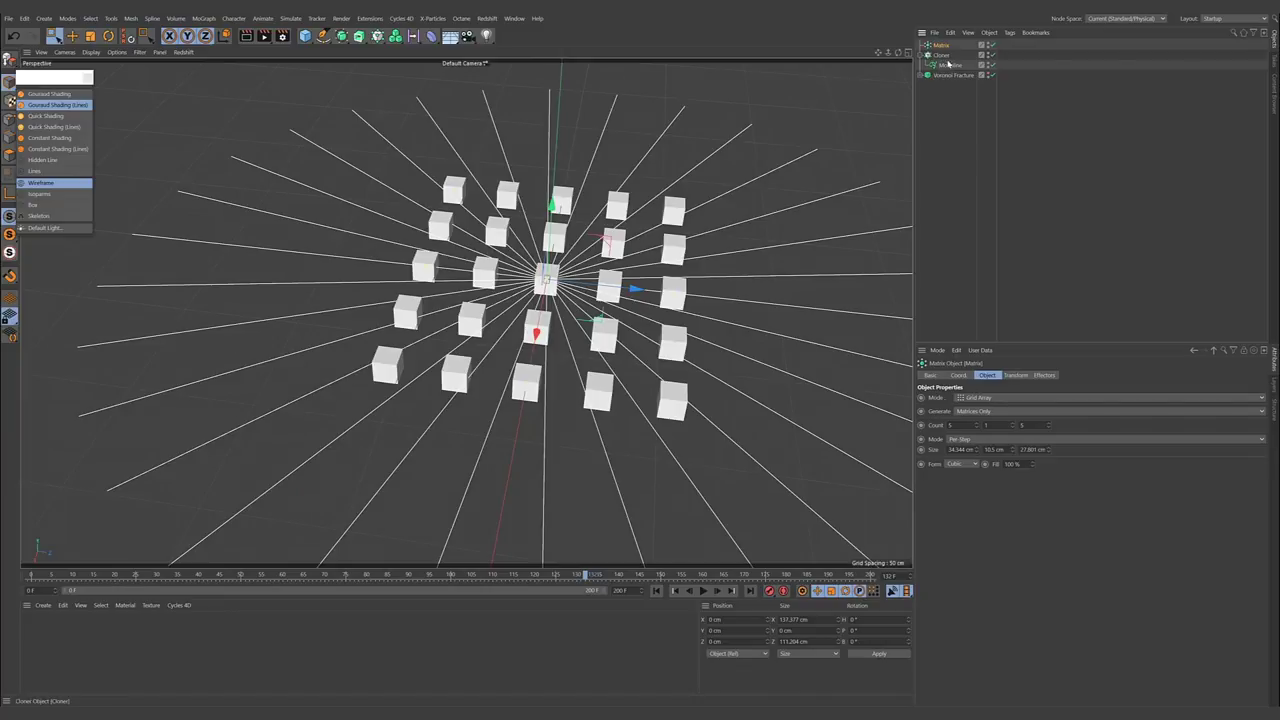
{"action": "left_click", "coordinate": [980, 398]}
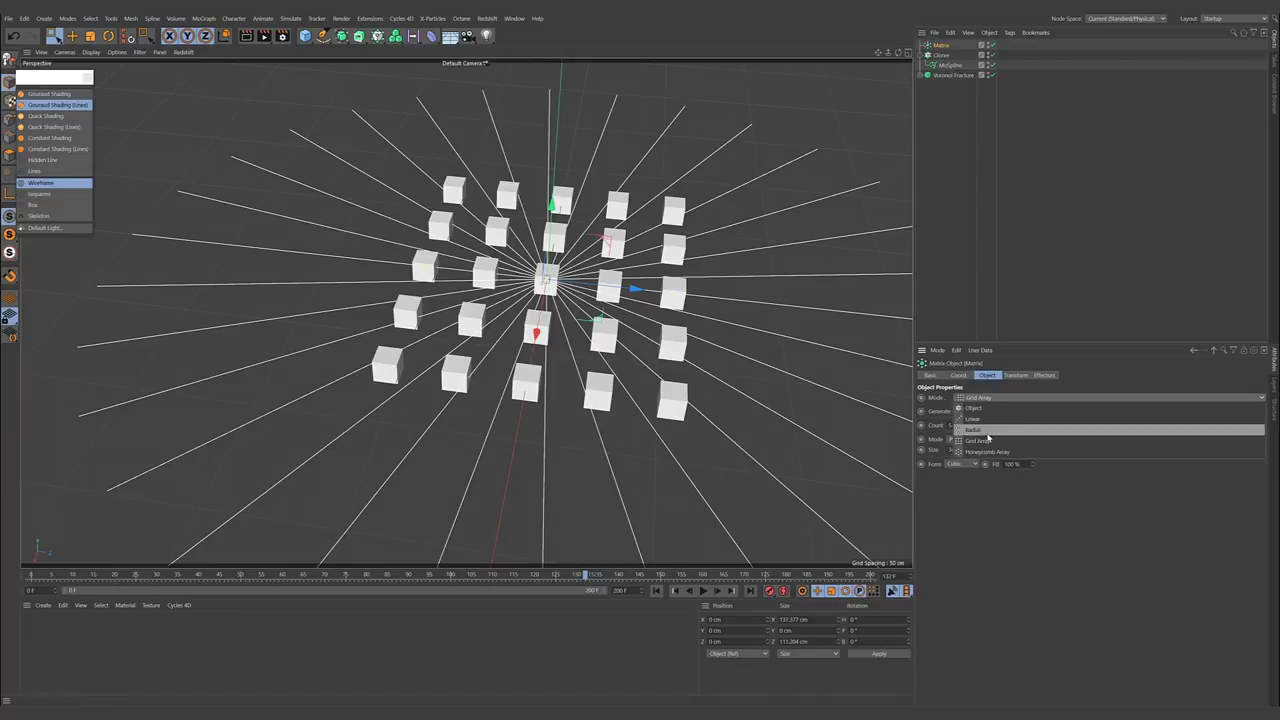
{"action": "left_click", "coordinate": [995, 409]}
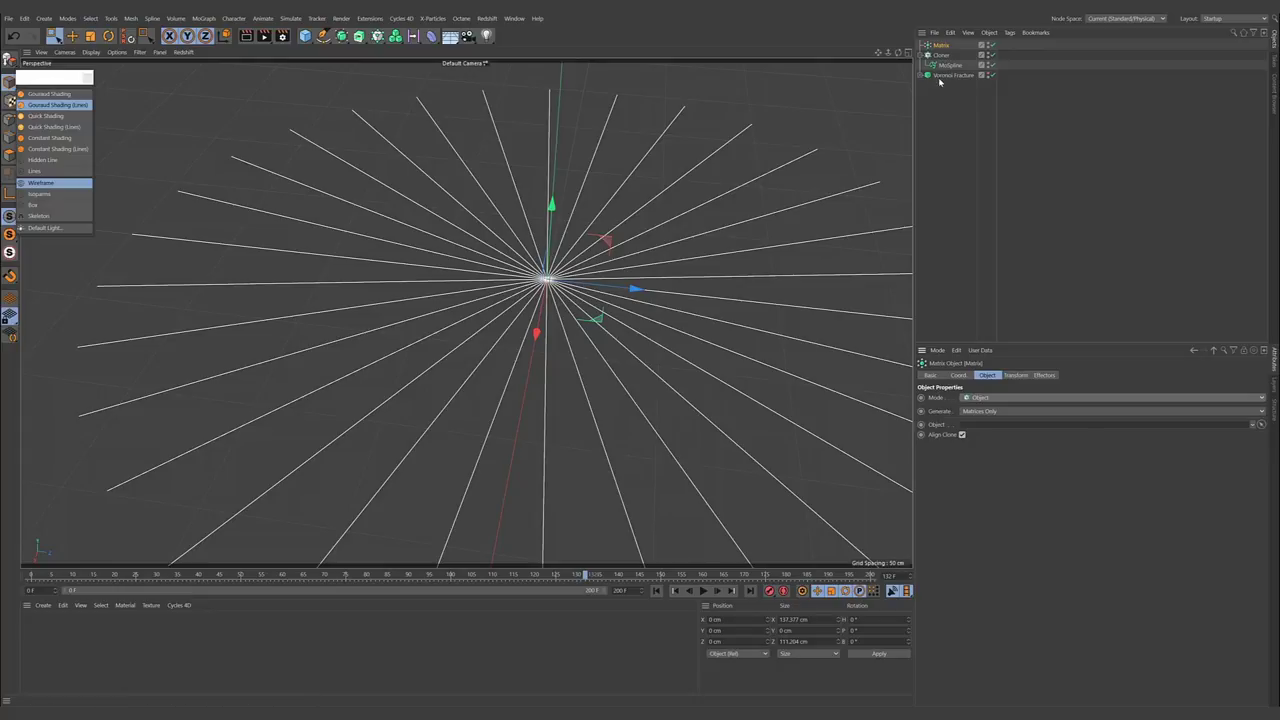
{"action": "left_click_drag", "start_coordinate": [941, 55], "coordinate": [998, 420]}
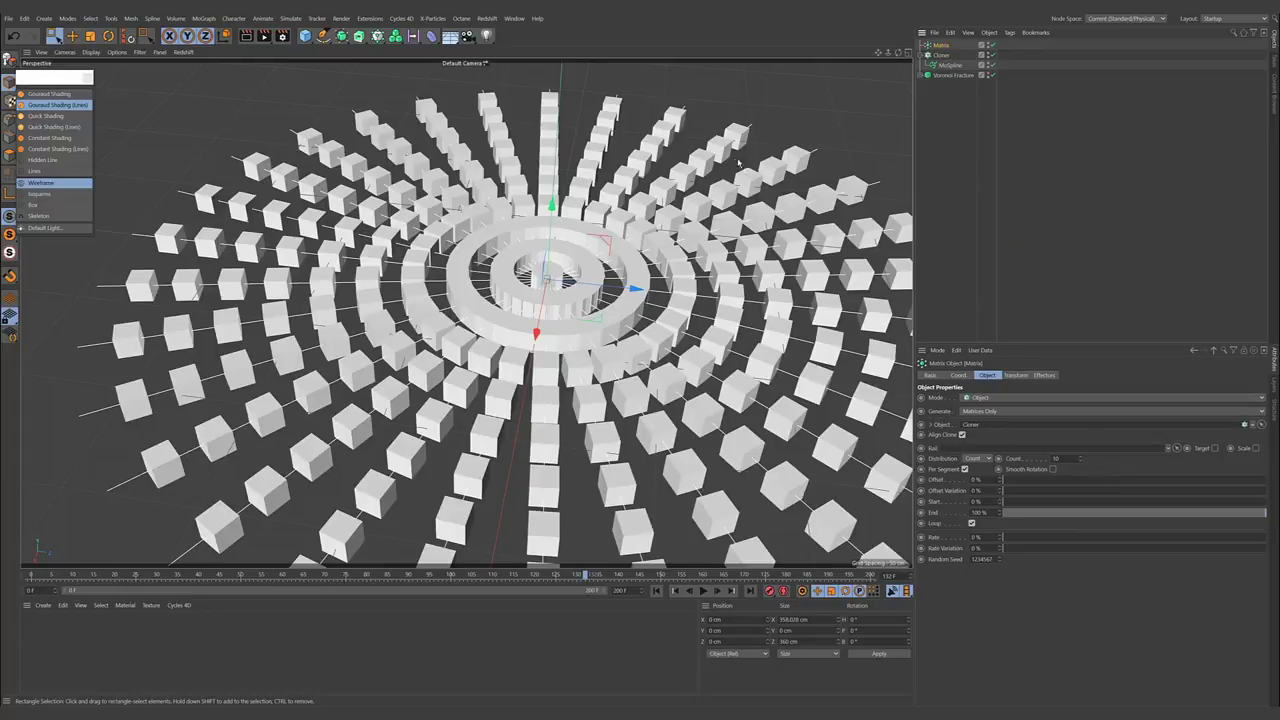
- Show the Voronoi Fracture again and examine the cuts that the Matrix points along the splines produce
{"action": "right_click_drag", "start_coordinate": [738, 162], "coordinate": [605, 198], "text": "alt"}
{"action": "left_click_drag", "start_coordinate": [605, 198], "coordinate": [575, 224], "text": "alt"}
{"action": "left_click", "coordinate": [950, 75]}
{"action": "left_click", "coordinate": [985, 75]}
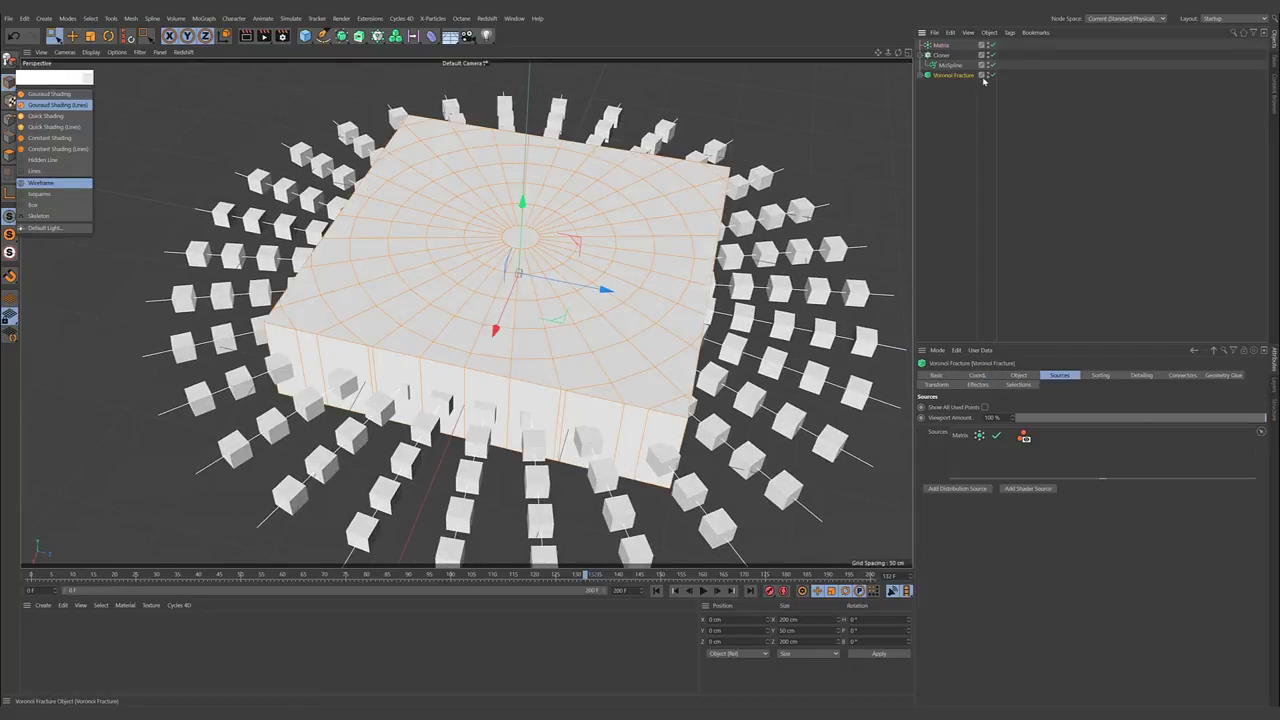
{"action": "scroll", "coordinate": [628, 211], "scroll_direction": "up", "scroll_amount": 3}
{"action": "left_click_drag", "start_coordinate": [628, 211], "coordinate": [557, 252], "text": "alt"}
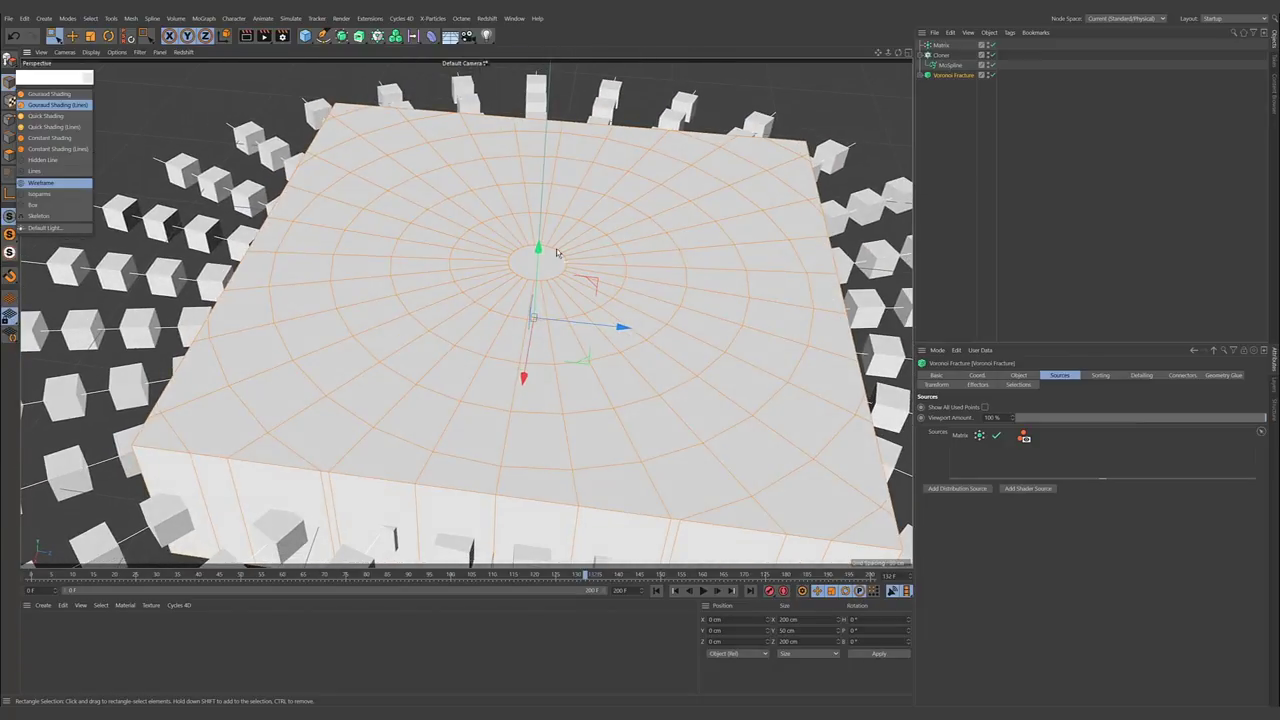
{"action": "left_click", "coordinate": [941, 45]}
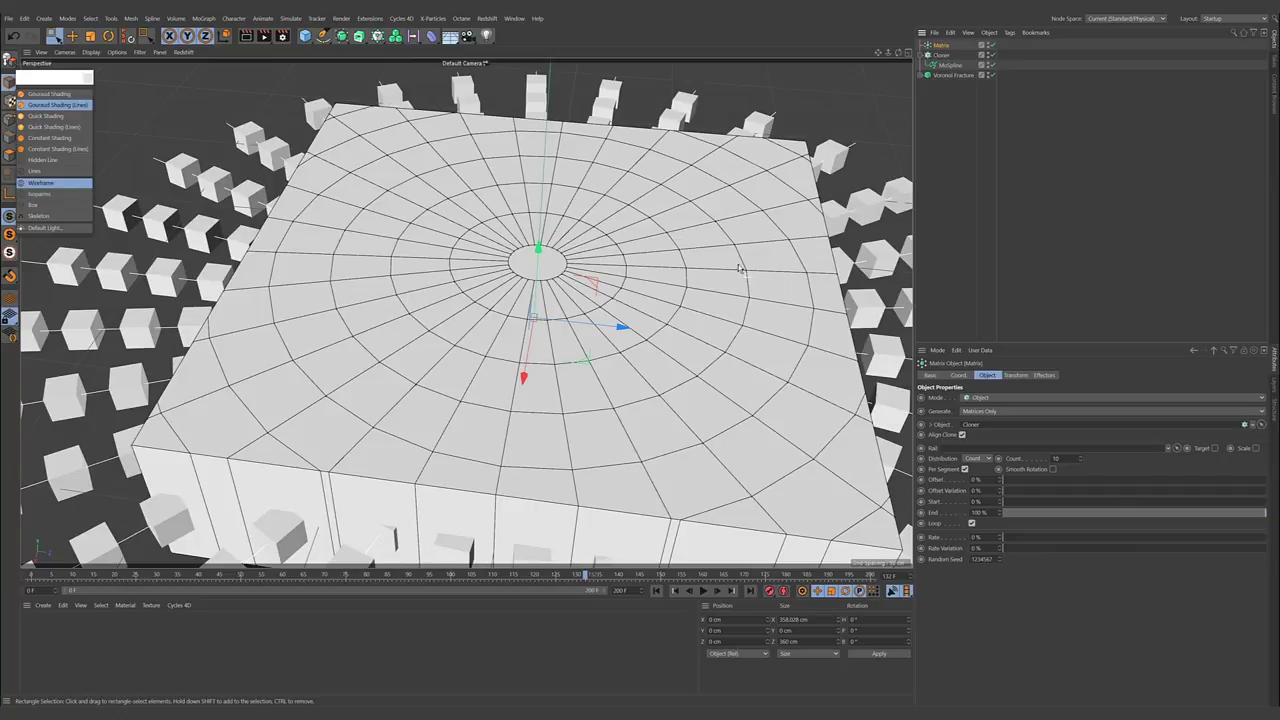
{"action": "left_click_drag", "start_coordinate": [686, 252], "coordinate": [441, 253], "text": "alt"}
{"action": "middle_click_drag", "start_coordinate": [605, 264], "coordinate": [622, 272], "text": "alt"}
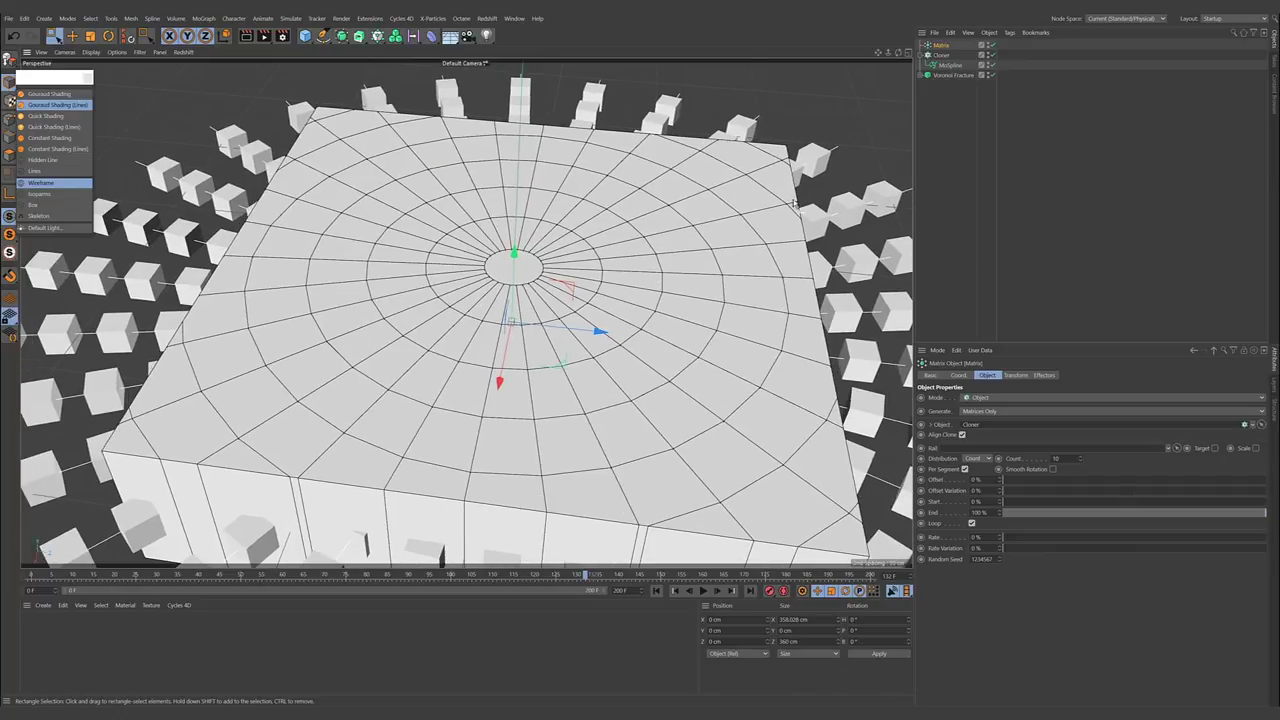
- Hide the Voronoi Fracture in the viewport and set the Matrix's offset to 100 %
{"action": "left_click", "coordinate": [989, 75]}
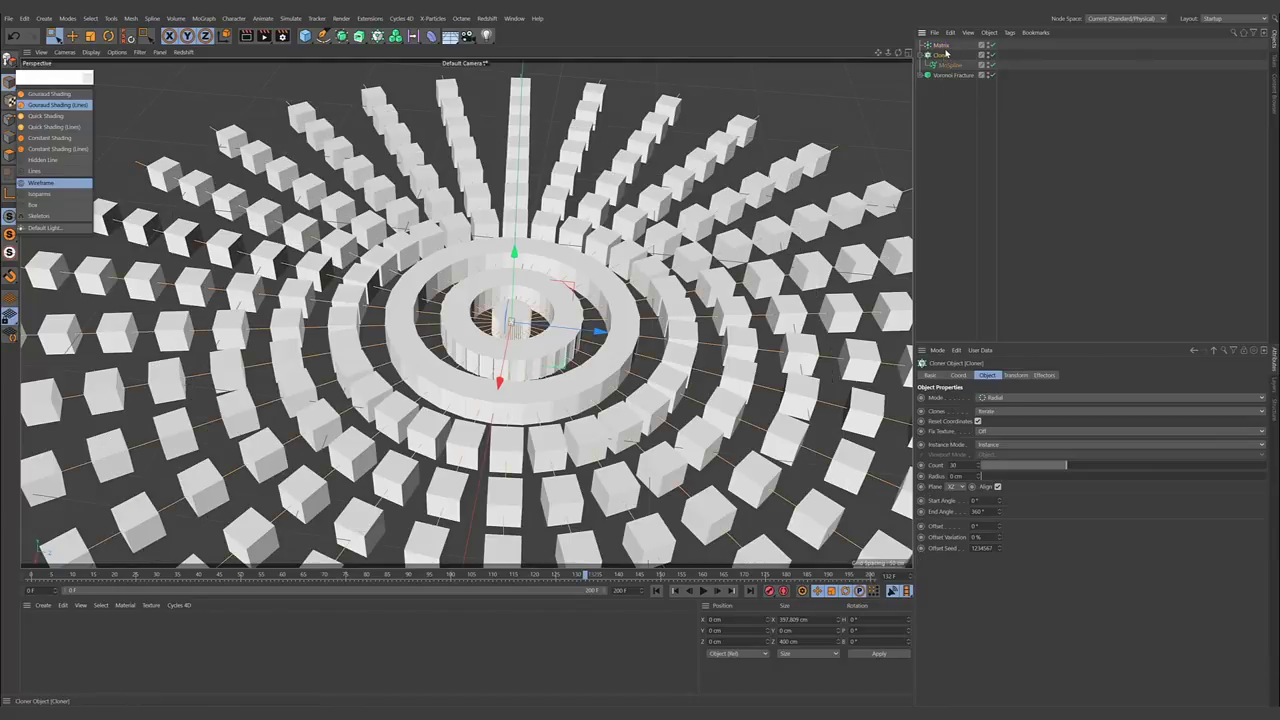
{"action": "left_click_drag", "start_coordinate": [1000, 480], "coordinate": [1000, 421]}
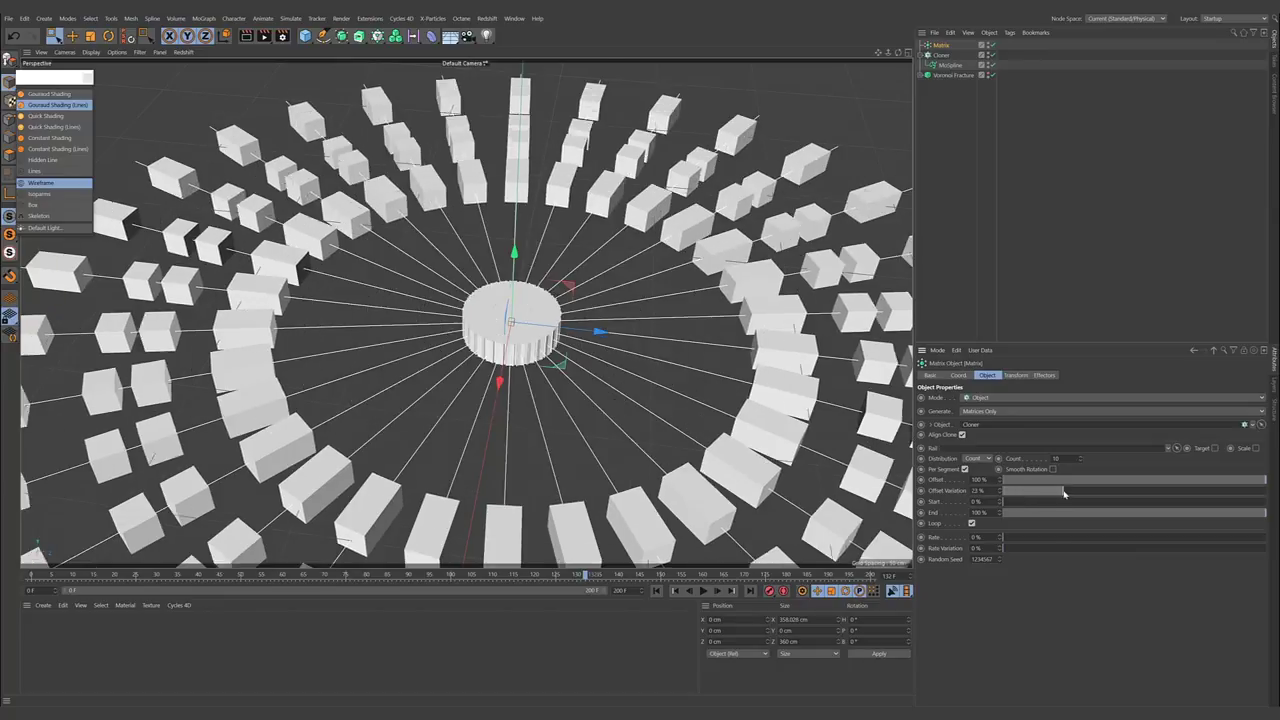
- Try an offset variation of 50 % on the Matrix, then return it to 0 %
{"action": "left_click_drag", "start_coordinate": [1064, 492], "coordinate": [1134, 491]}
{"action": "scroll", "coordinate": [628, 250], "scroll_direction": "down", "scroll_amount": 4}
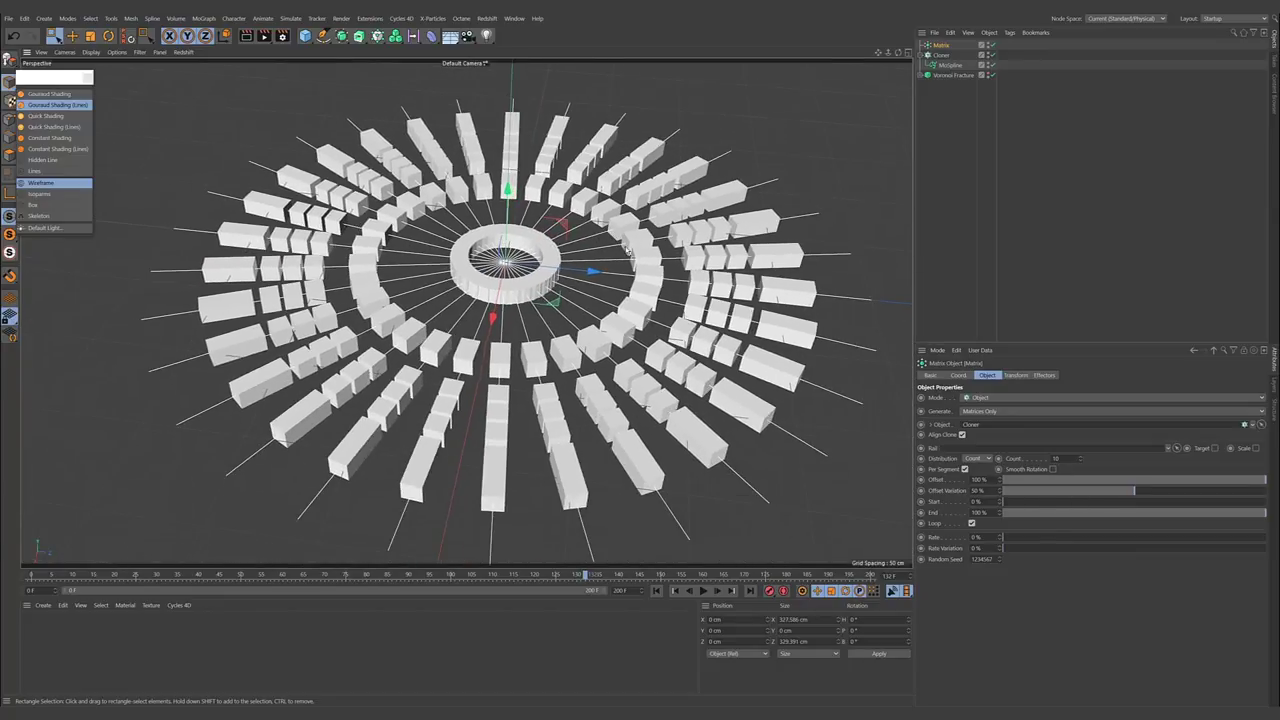
{"action": "left_click", "coordinate": [1073, 492]}
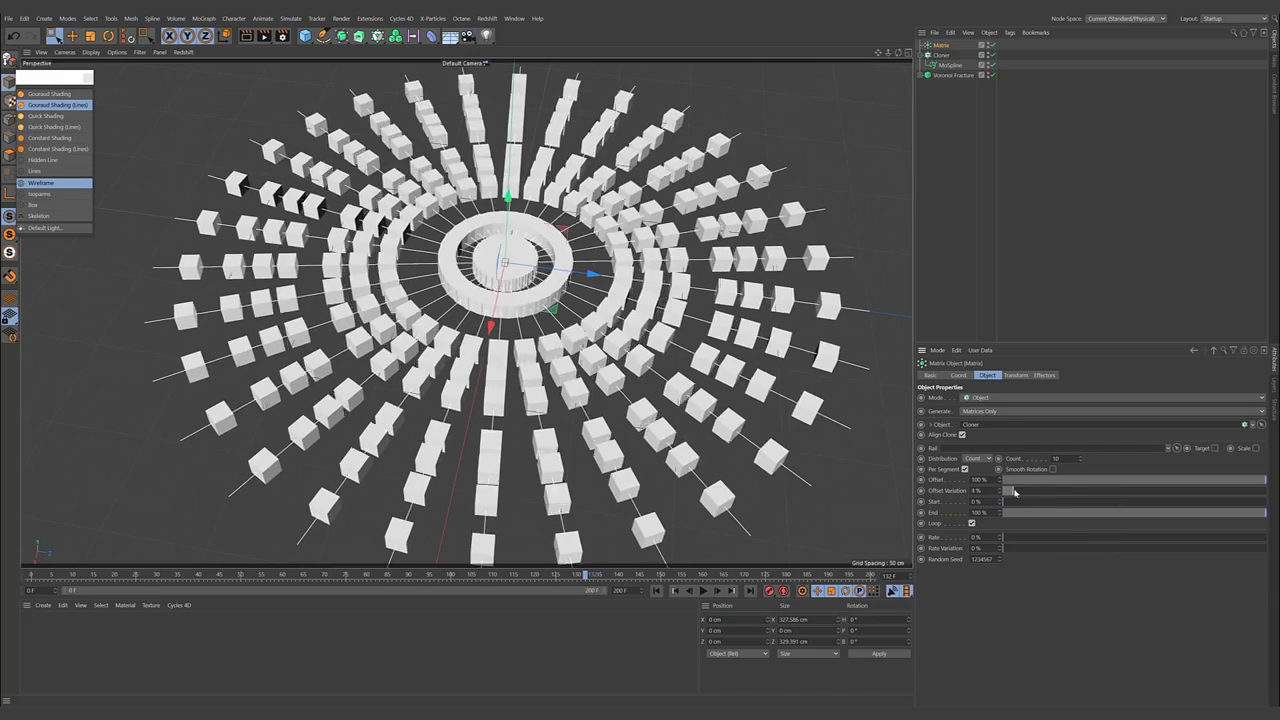
{"action": "mouse_move", "coordinate": [1073, 492]}
{"action": "left_mouse_down"}
{"action": "mouse_move", "coordinate": [998, 493]}
{"action": "mouse_move", "coordinate": [1086, 498]}
{"action": "mouse_move", "coordinate": [980, 500]}
{"action": "left_mouse_up"}
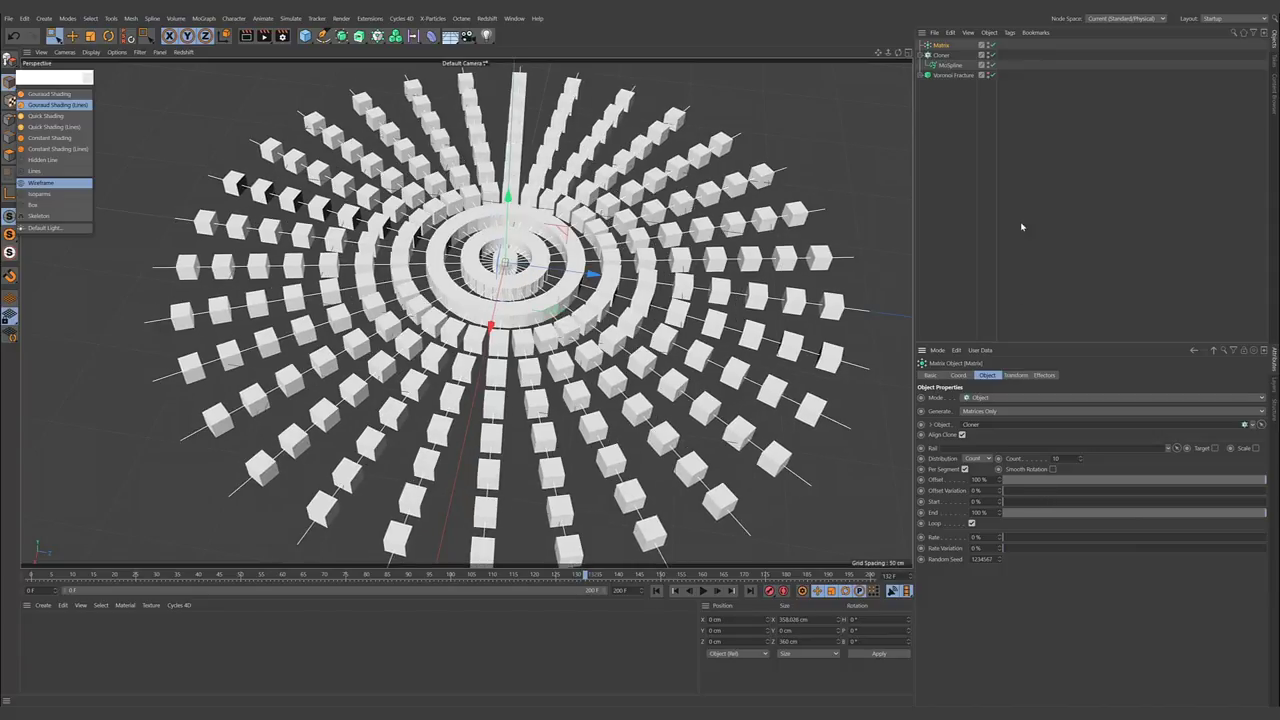
- Add a Connect object and make the Cloner its child
{"action": "left_click", "coordinate": [937, 129]}
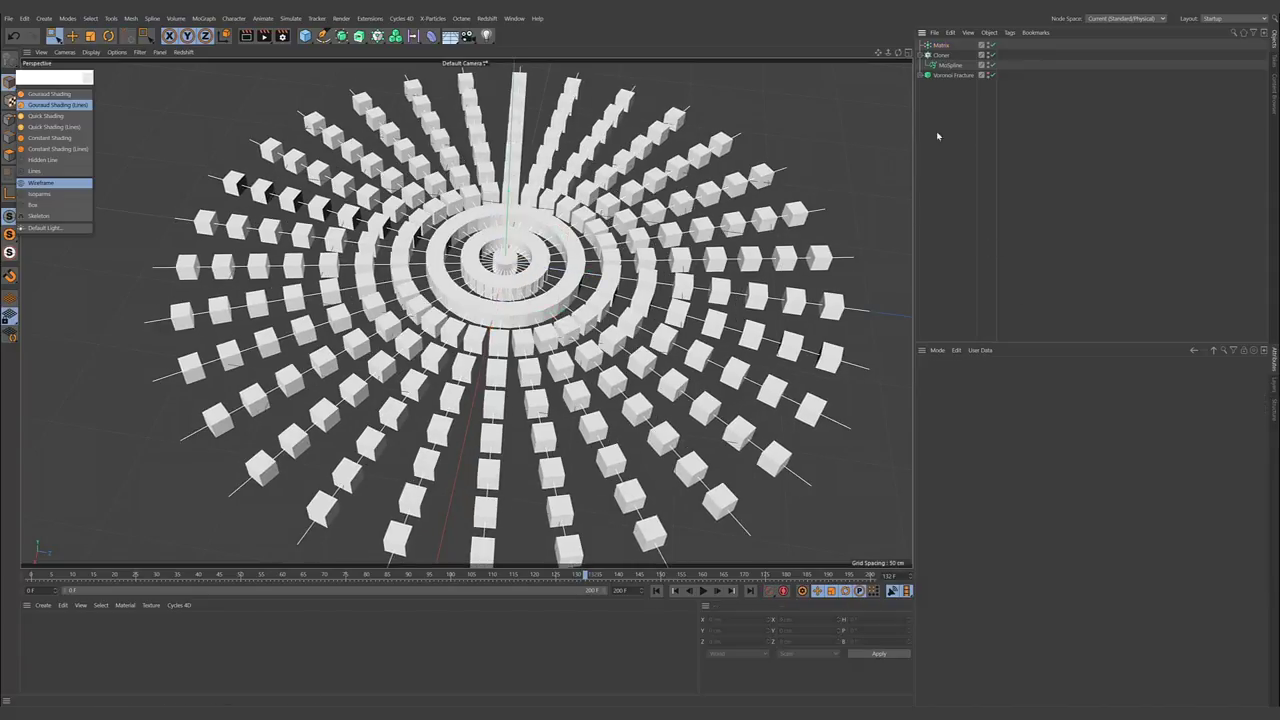
{"action": "left_click", "coordinate": [951, 66]}
{"action": "left_click", "coordinate": [939, 56]}
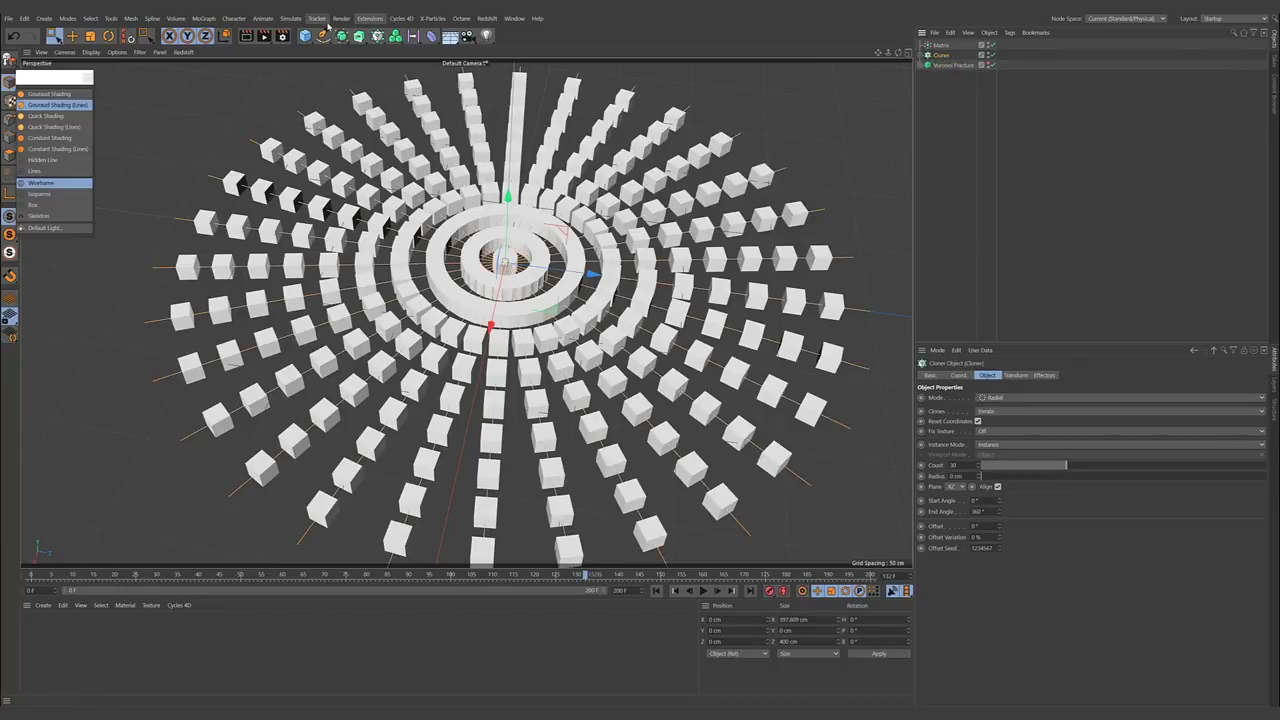
{"action": "left_click", "coordinate": [358, 37]}
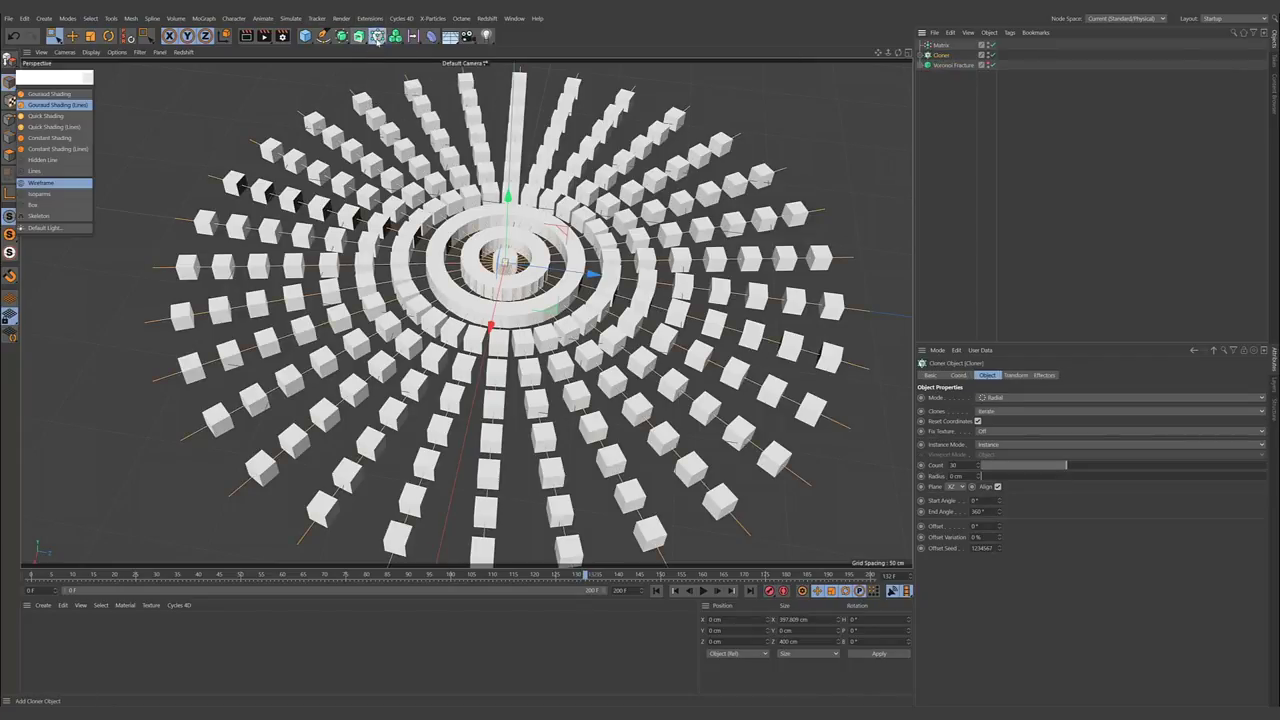
{"action": "left_click", "coordinate": [377, 36]}
{"action": "left_click", "coordinate": [358, 37]}
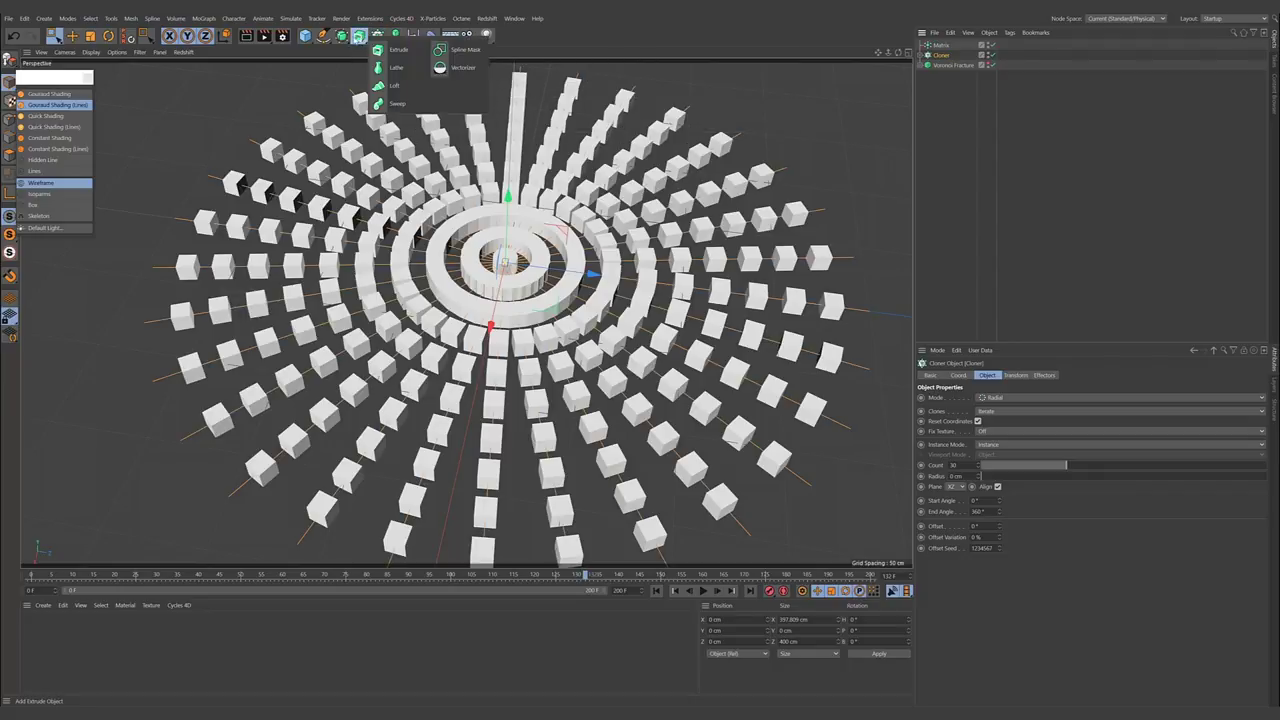
{"action": "left_click", "coordinate": [342, 37]}
{"action": "left_click", "coordinate": [460, 105]}
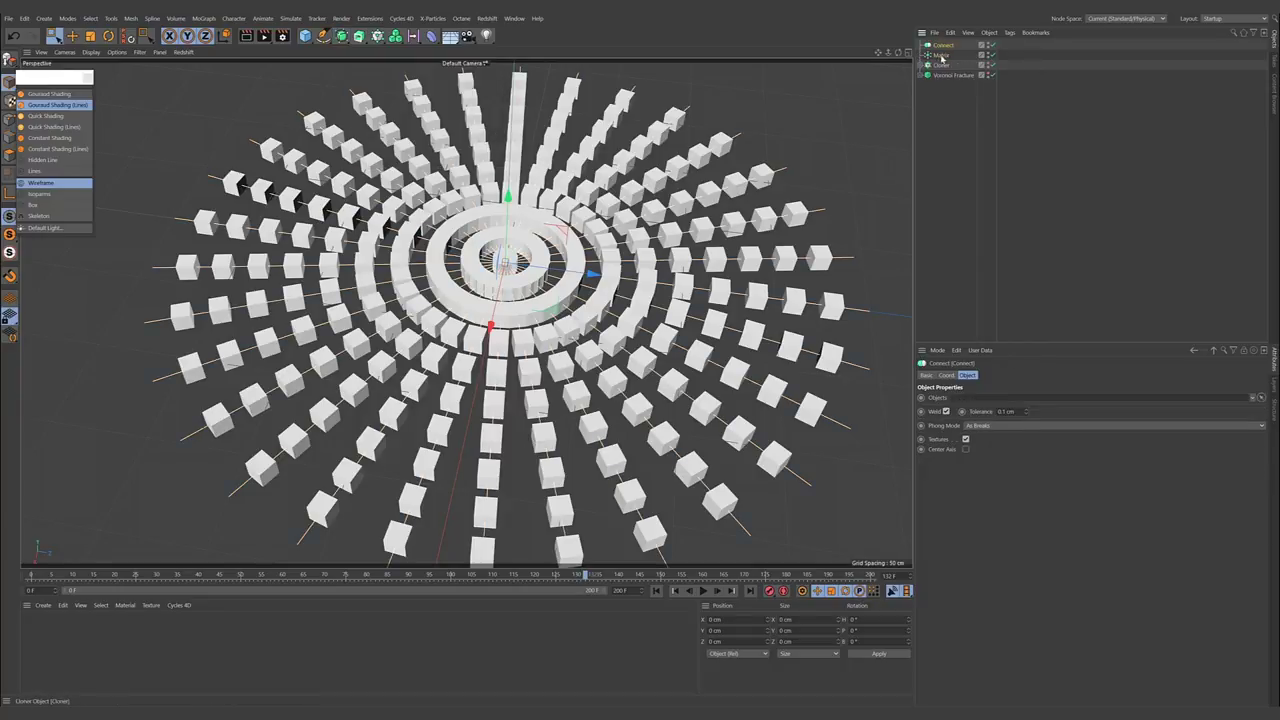
{"action": "mouse_move", "coordinate": [945, 57]}
{"action": "left_mouse_down"}
{"action": "mouse_move", "coordinate": [940, 68]}
{"action": "mouse_move", "coordinate": [948, 56]}
{"action": "left_mouse_up"}
{"action": "left_click", "coordinate": [941, 46]}
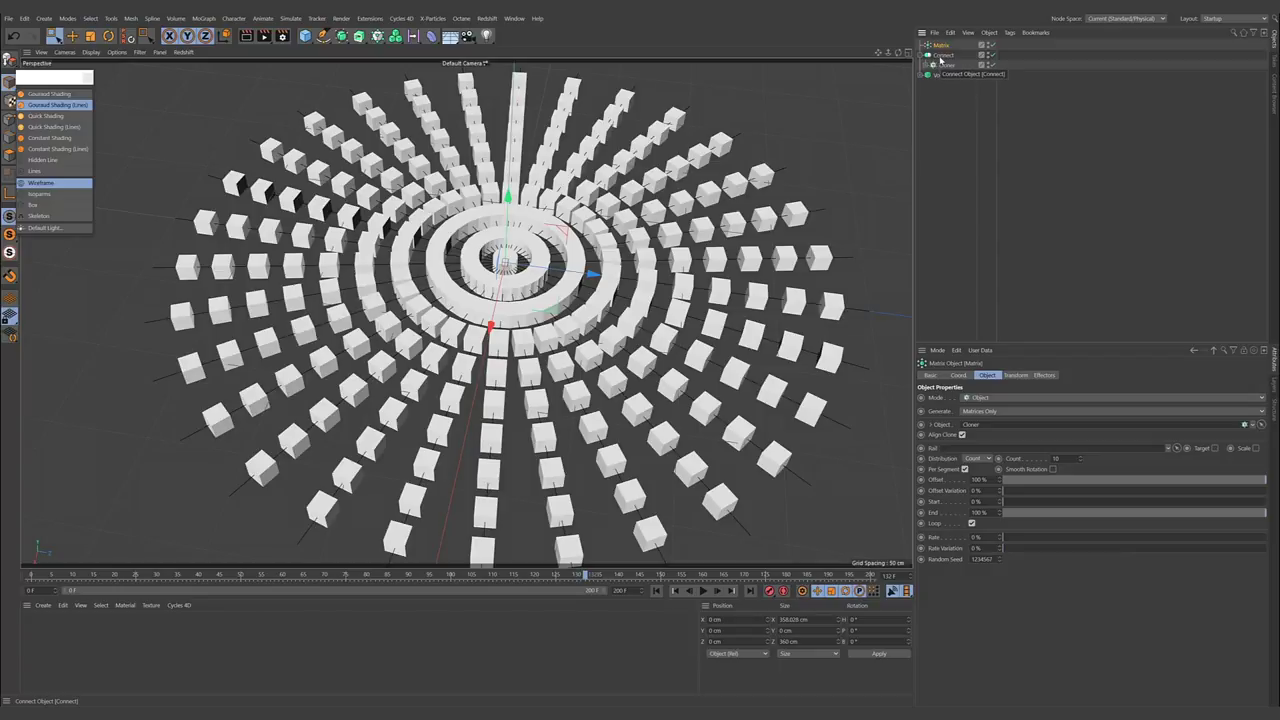
- Try the Connect object as the Matrix's distribution object and open the Connect's properties
{"action": "left_click_drag", "start_coordinate": [941, 57], "coordinate": [995, 384]}
{"action": "left_click_drag", "start_coordinate": [987, 428], "coordinate": [990, 429]}
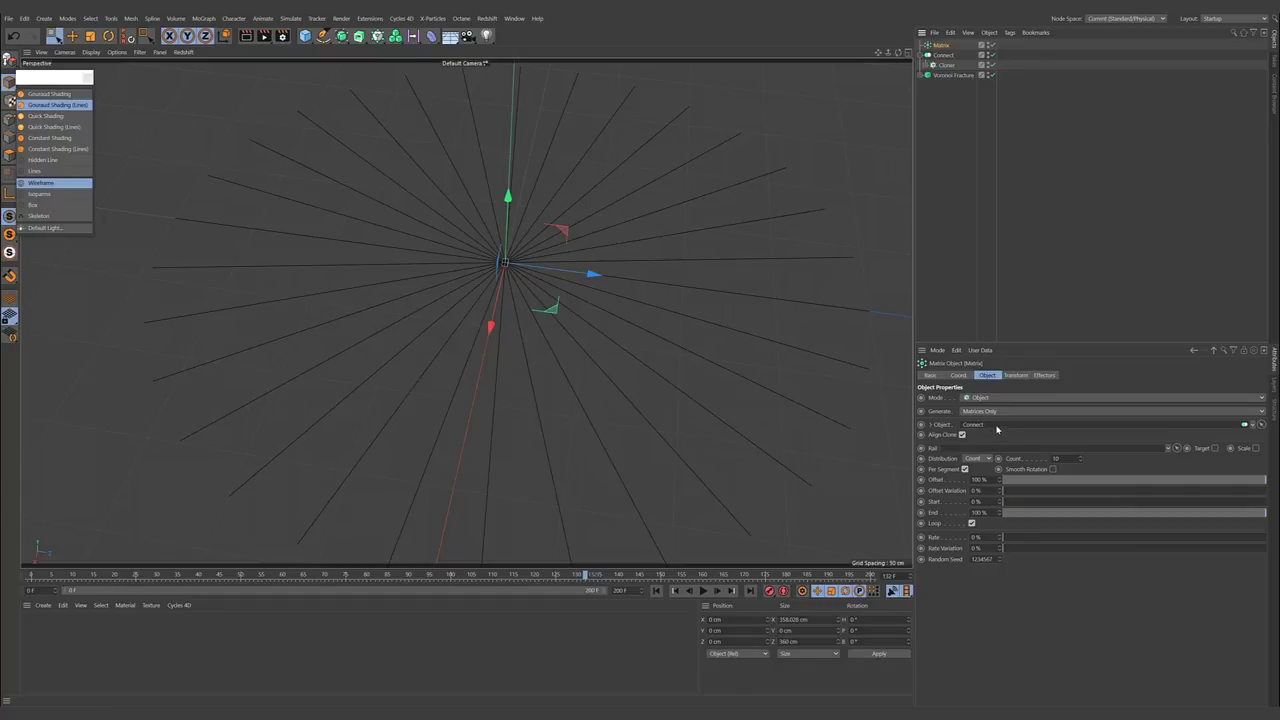
{"action": "left_click", "coordinate": [943, 55]}
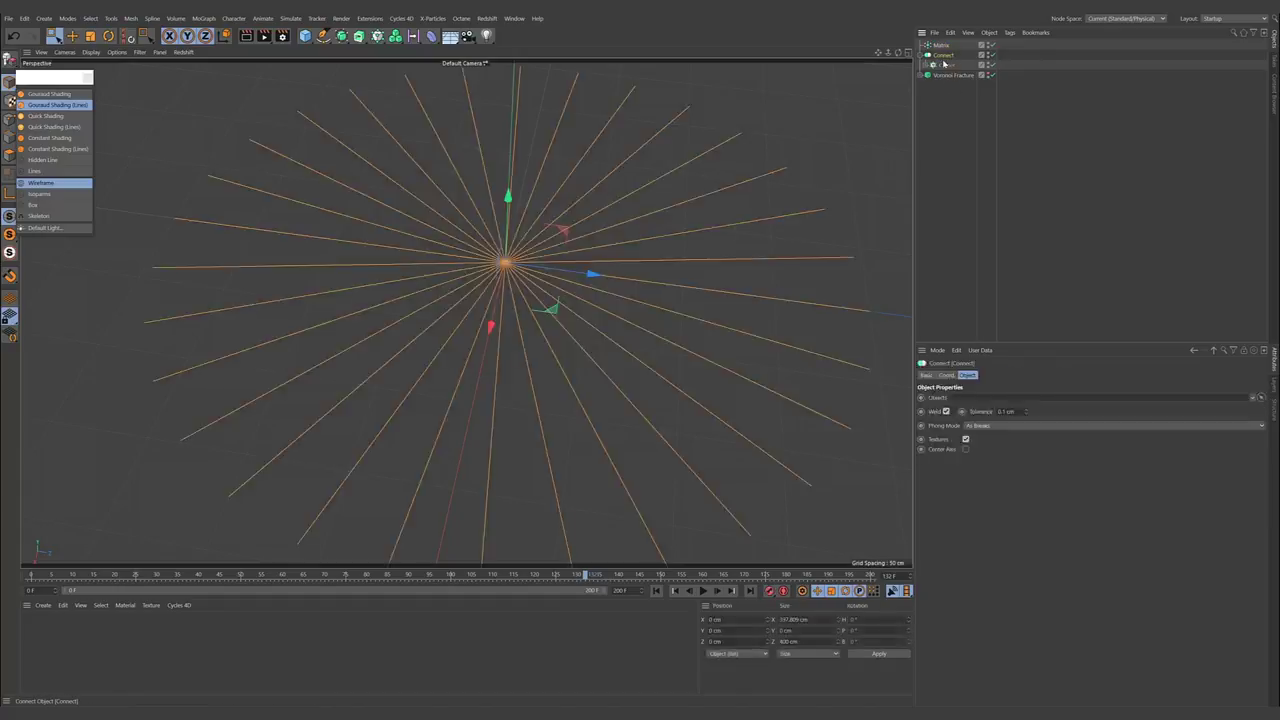
- Add a Spline Mask, make the Connect its child, and assign the Spline Mask as the Matrix's distribution object
{"action": "left_click", "coordinate": [341, 35]}
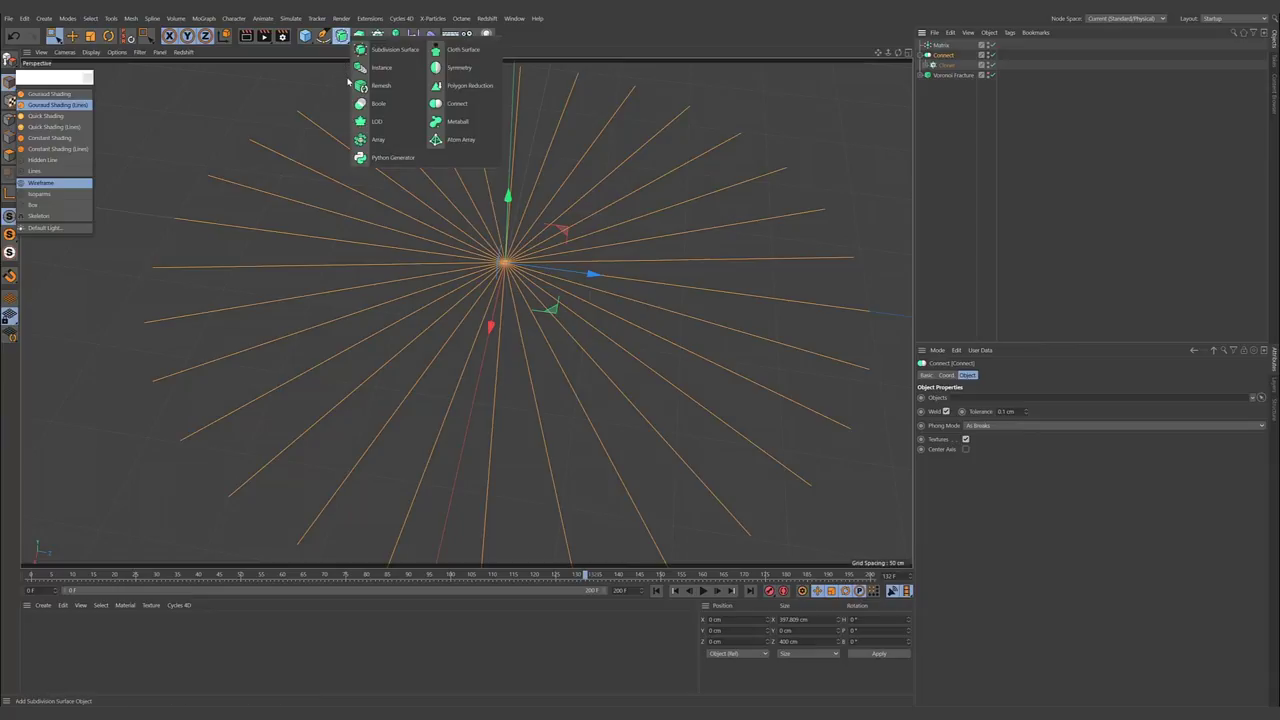
{"action": "left_click", "coordinate": [358, 35]}
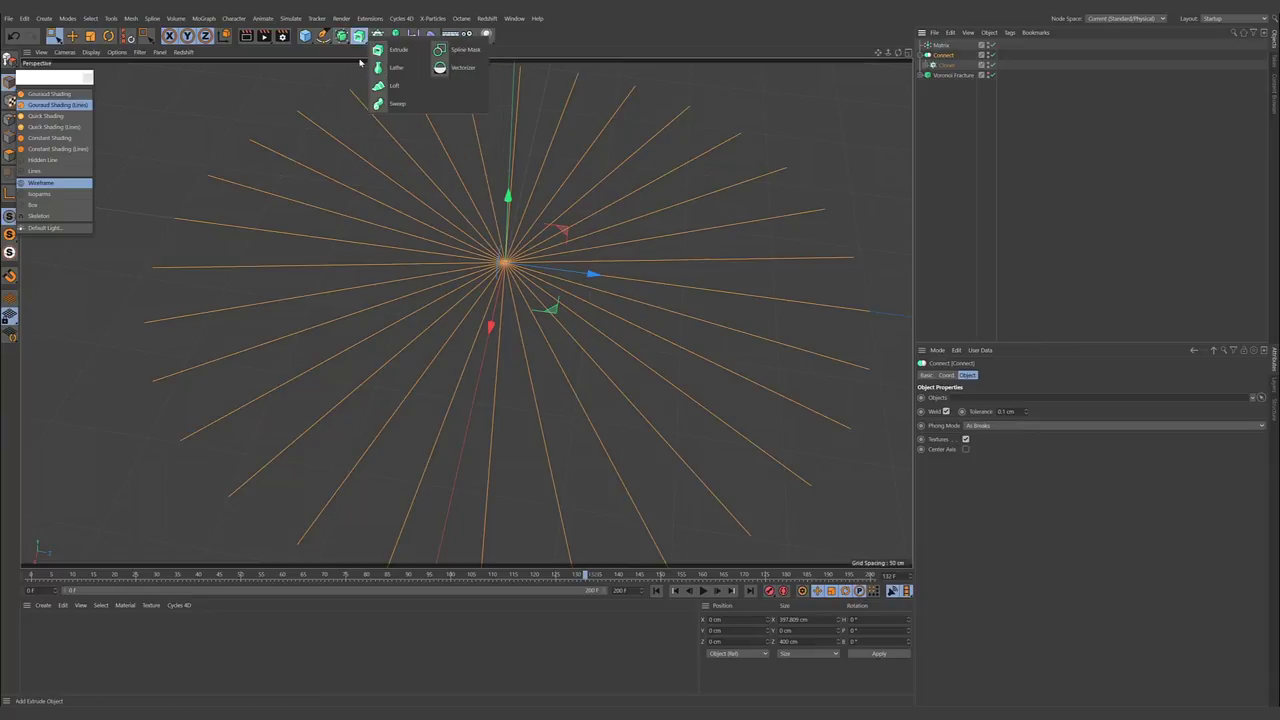
{"action": "left_click", "coordinate": [480, 52]}
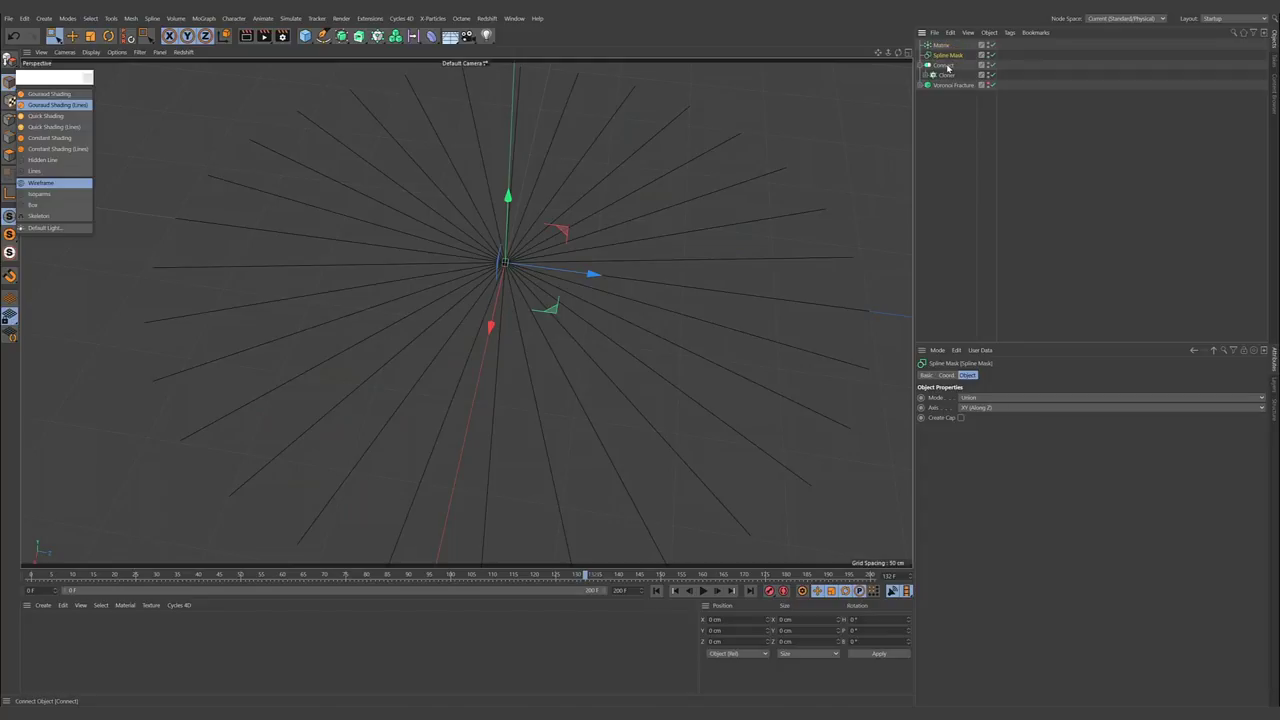
{"action": "left_click_drag", "start_coordinate": [956, 57], "coordinate": [953, 55]}
{"action": "left_click", "coordinate": [942, 45]}
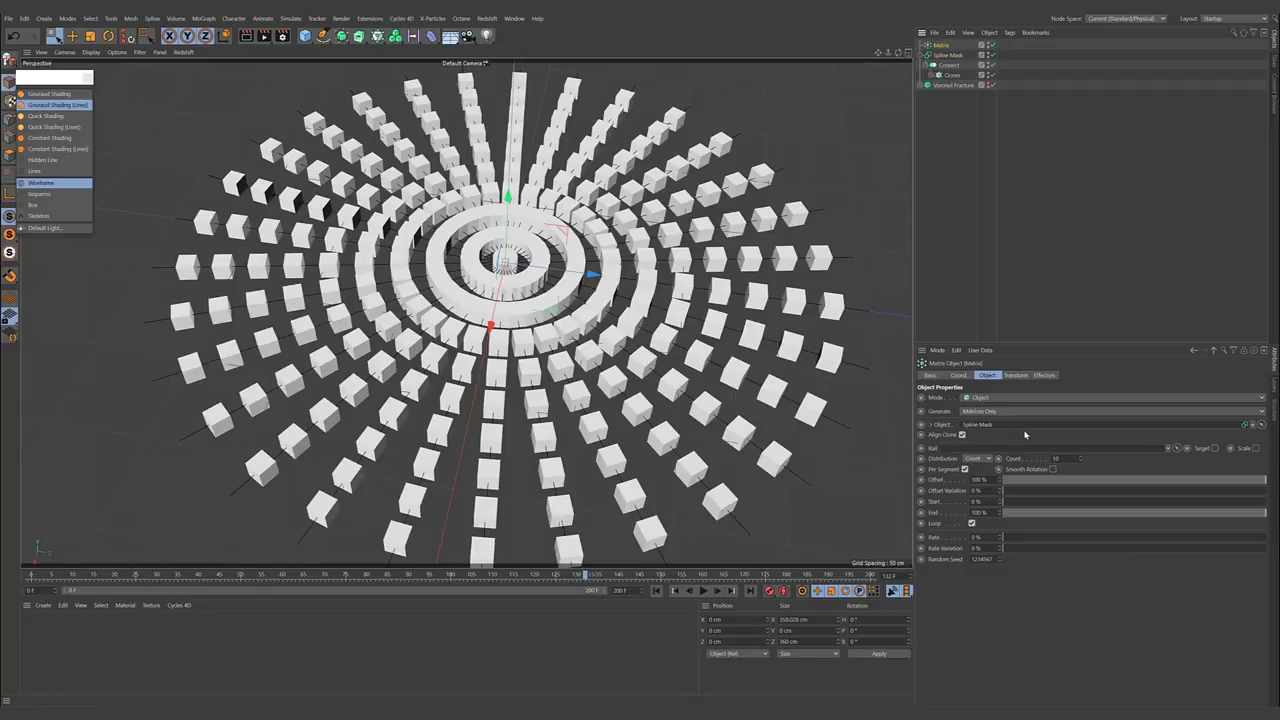
- Set the Matrix's offset variation to 15 %
{"action": "left_click", "coordinate": [932, 56]}
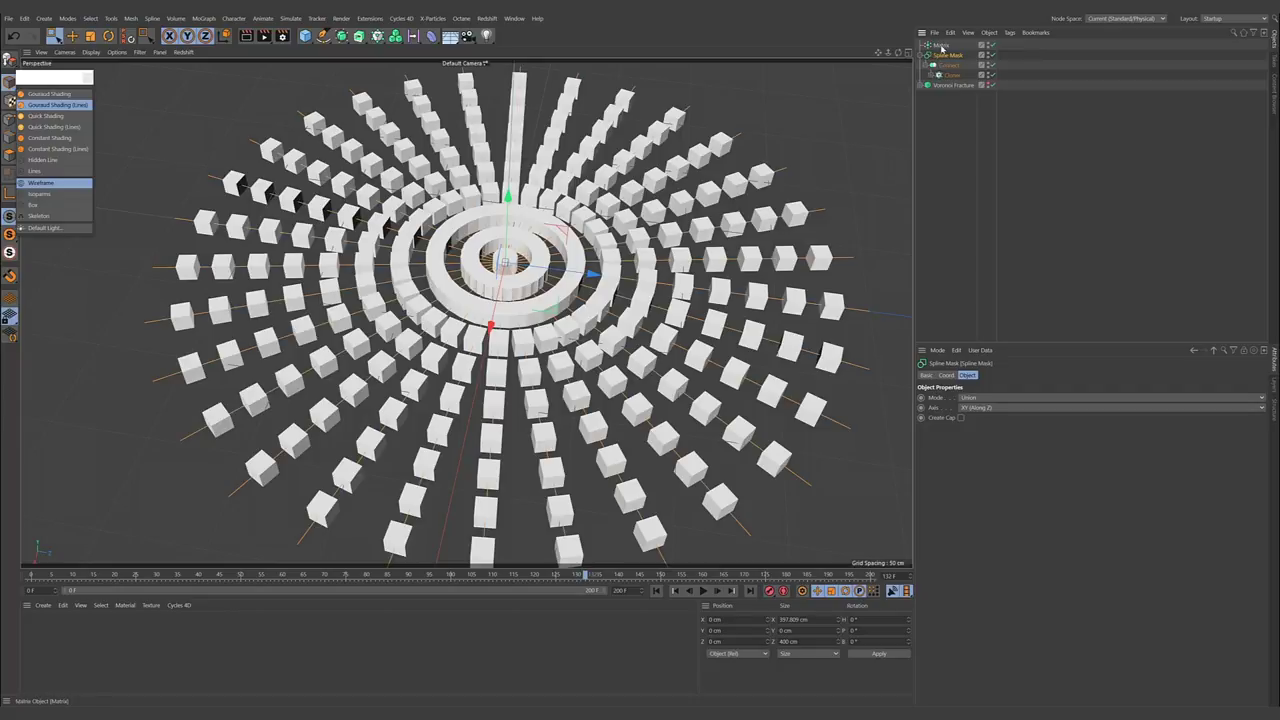
{"action": "left_click", "coordinate": [941, 46]}
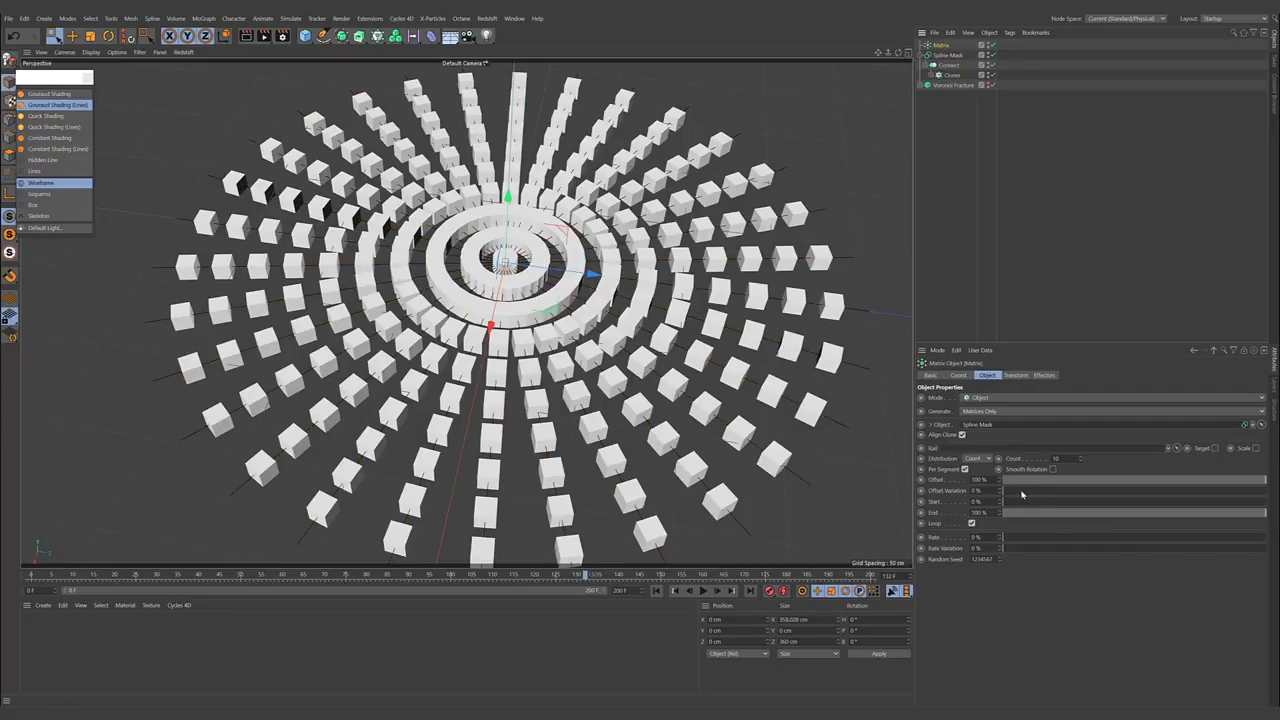
{"action": "left_click_drag", "start_coordinate": [1022, 494], "coordinate": [1043, 494]}
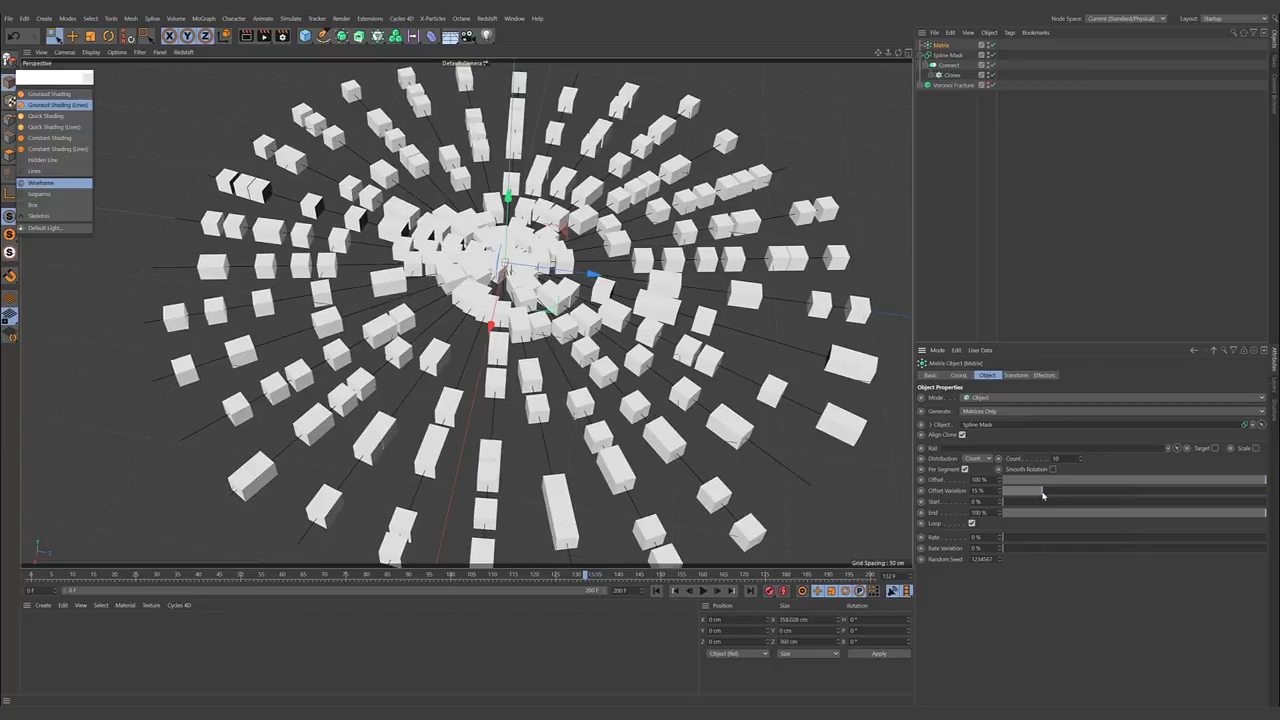
- Hide the Spline Mask and the Matrix in the viewport and show the Voronoi Fracture again
{"action": "left_click", "coordinate": [987, 56]}
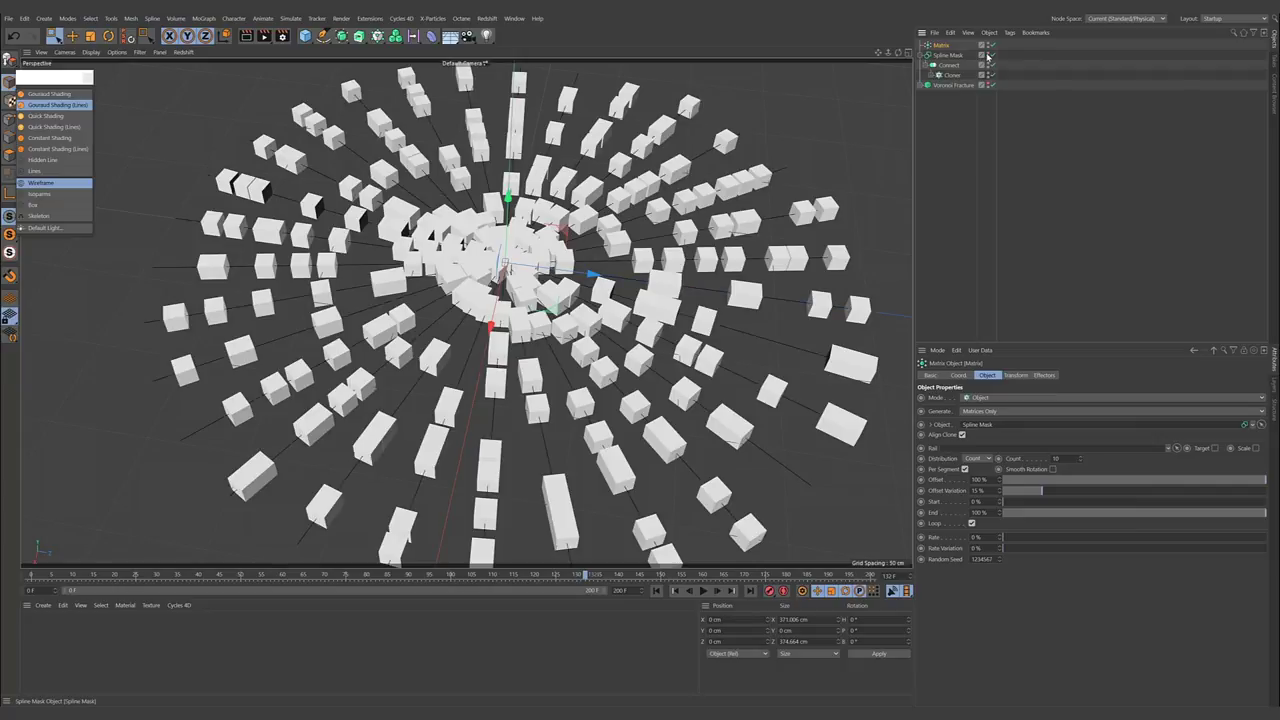
{"action": "left_click", "coordinate": [989, 45]}
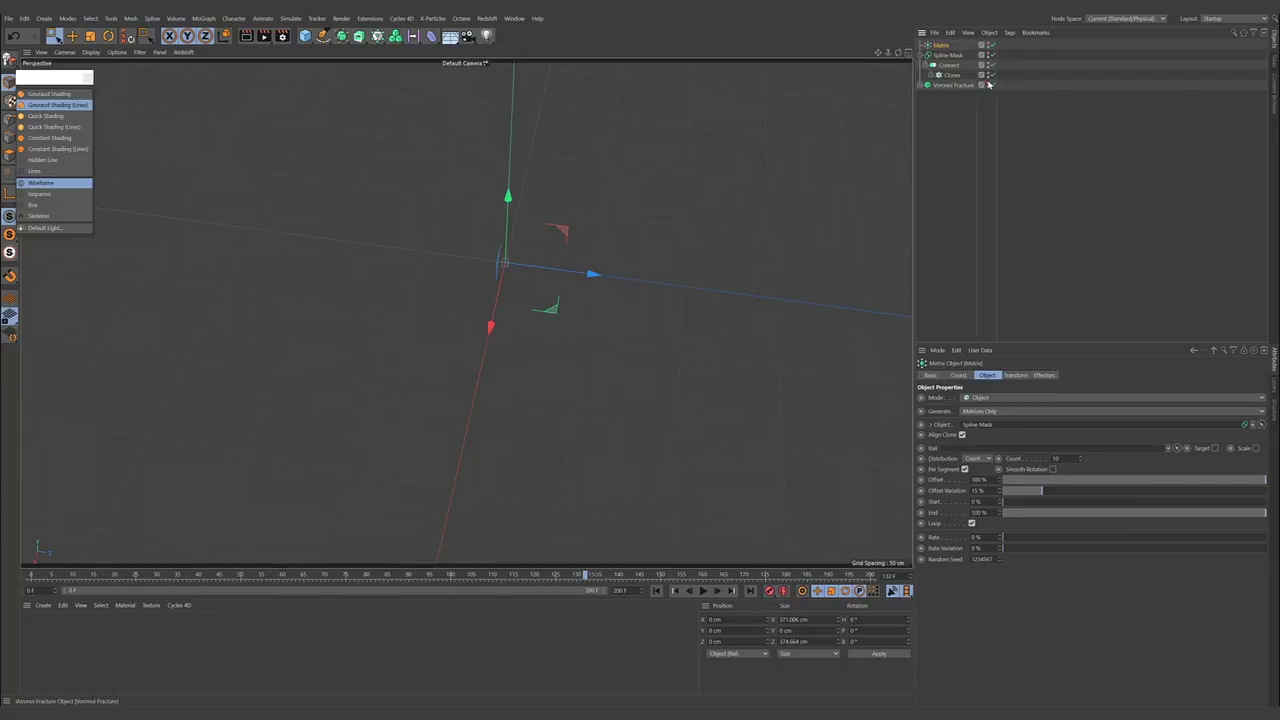
{"action": "left_click", "coordinate": [988, 85]}
- Examine the fracture pattern up close and compare it with the reference video Fracture_Loop_v2_001.mp4
{"action": "right_click_drag", "start_coordinate": [480, 217], "coordinate": [591, 229], "text": "alt"}
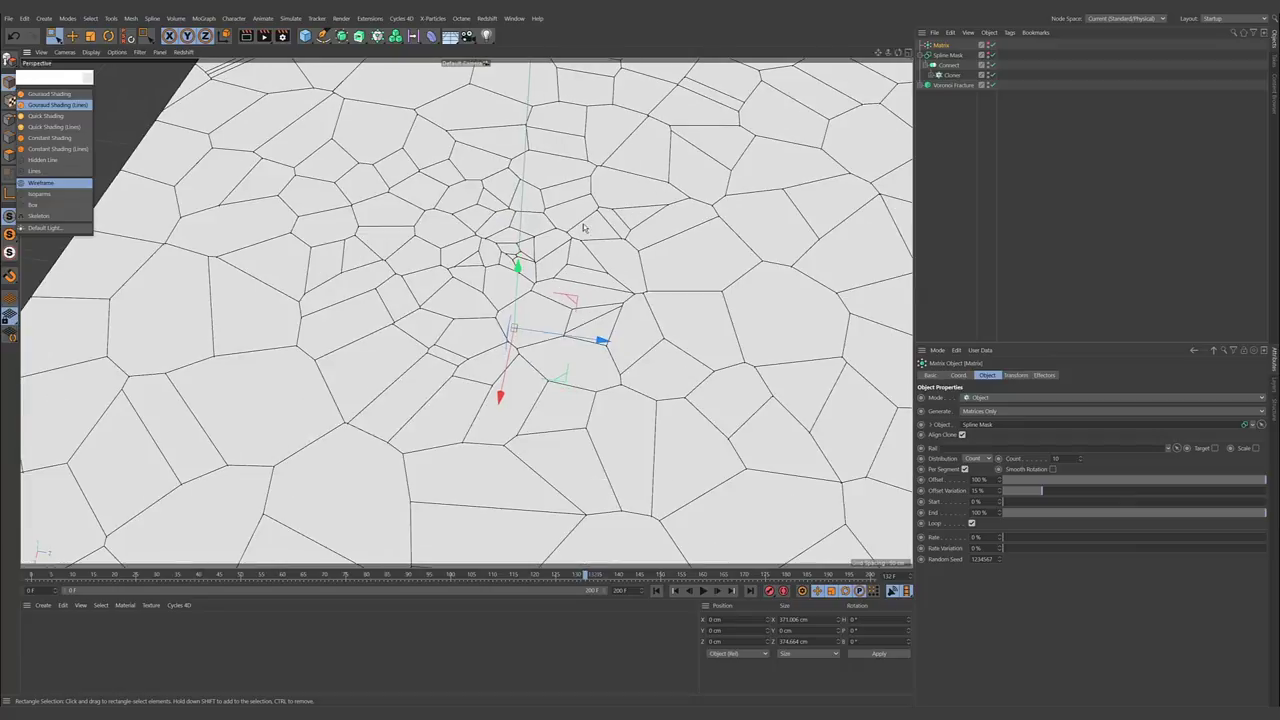
{"action": "left_click_drag", "start_coordinate": [591, 229], "coordinate": [534, 197], "text": "alt"}
{"action": "middle_click_drag", "start_coordinate": [534, 197], "coordinate": [612, 246], "text": "alt"}
{"action": "left_click_drag", "start_coordinate": [580, 238], "coordinate": [548, 228], "text": "alt"}
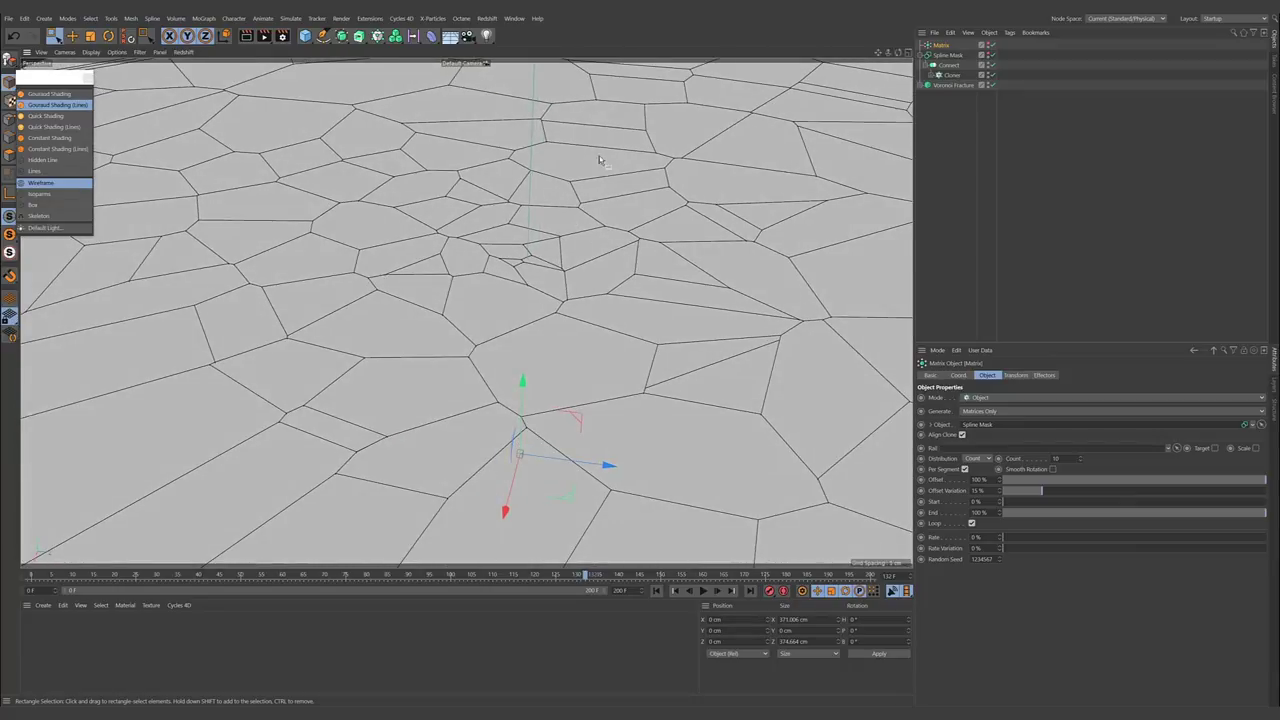
{"action": "middle_click_drag", "start_coordinate": [520, 180], "coordinate": [560, 179], "text": "alt"}
{"action": "key", "text": "alt+Tab"}
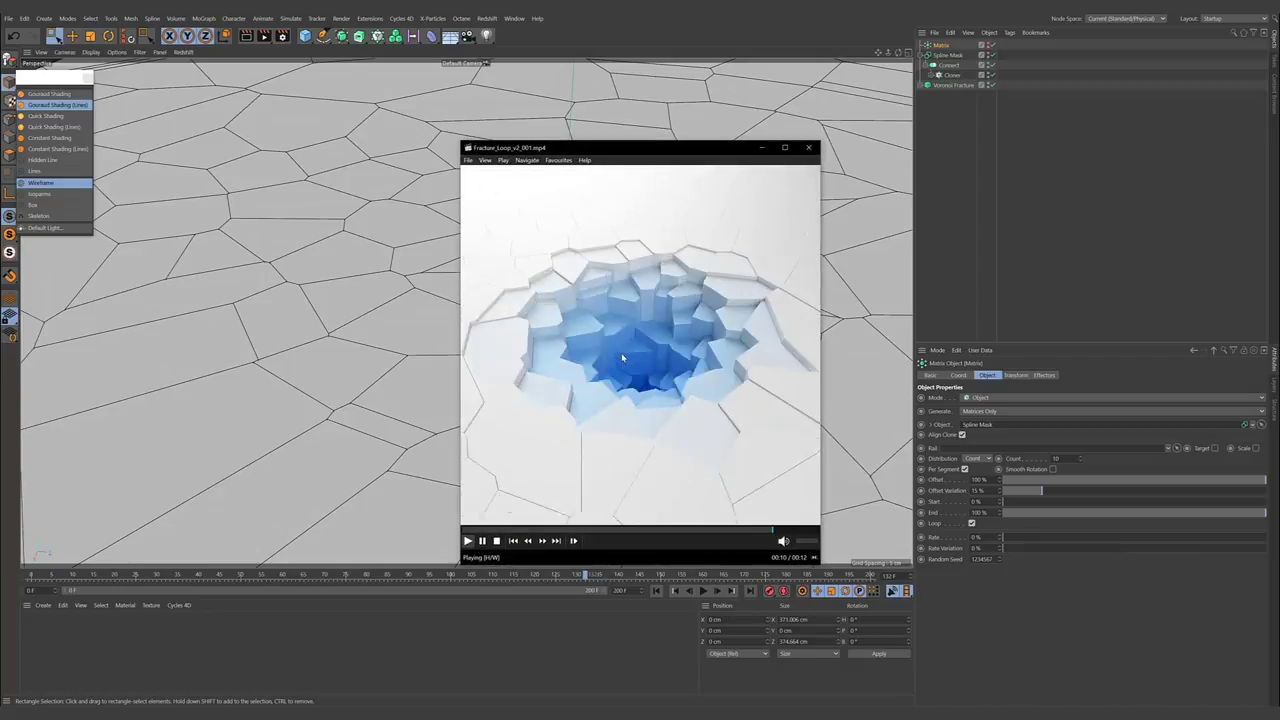
{"action": "left_click", "coordinate": [759, 147]}
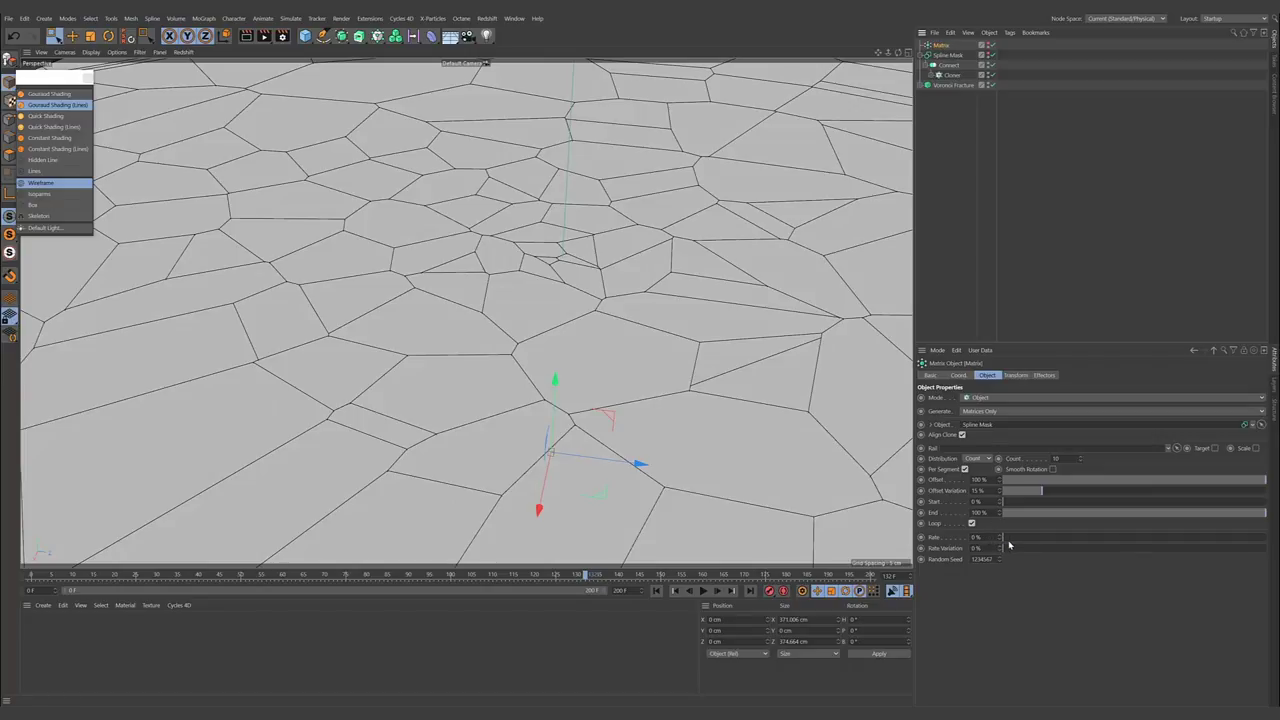
- Set the Matrix's rate to 100 % and play the animation briefly to check the movement of the cracks
{"action": "left_click_drag", "start_coordinate": [1009, 545], "coordinate": [1270, 540]}
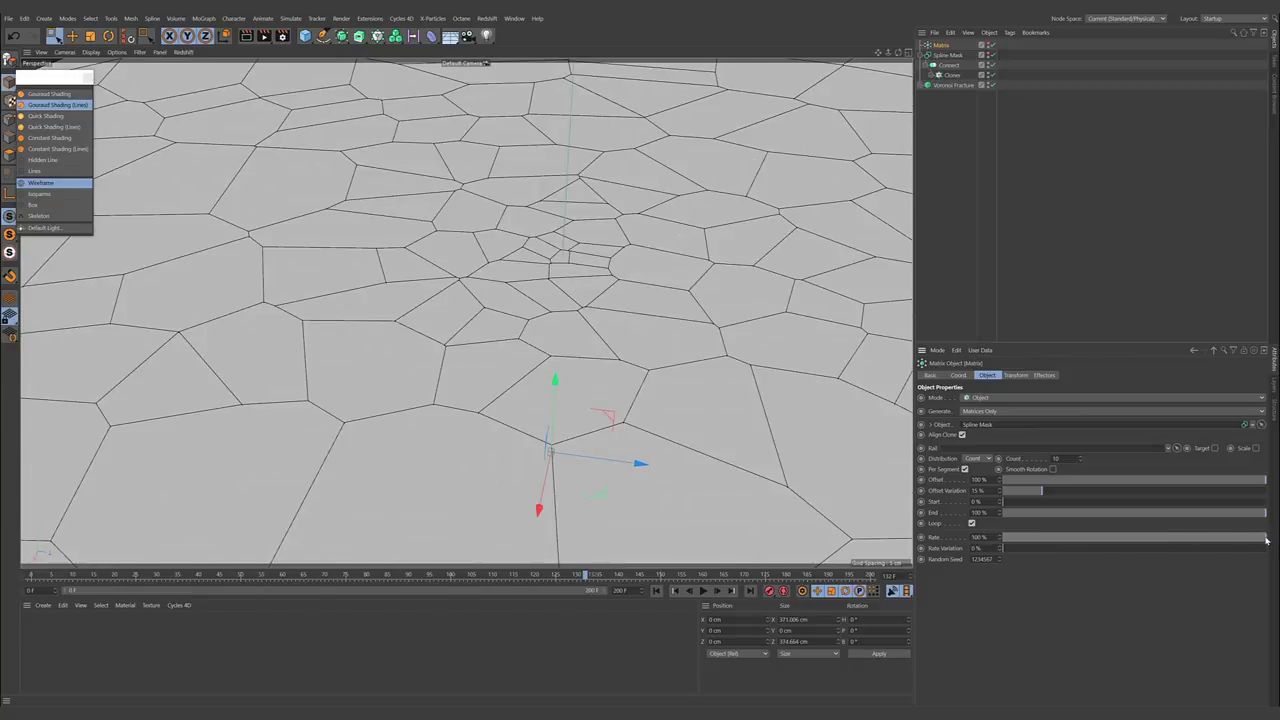
{"action": "left_click", "coordinate": [703, 591]}
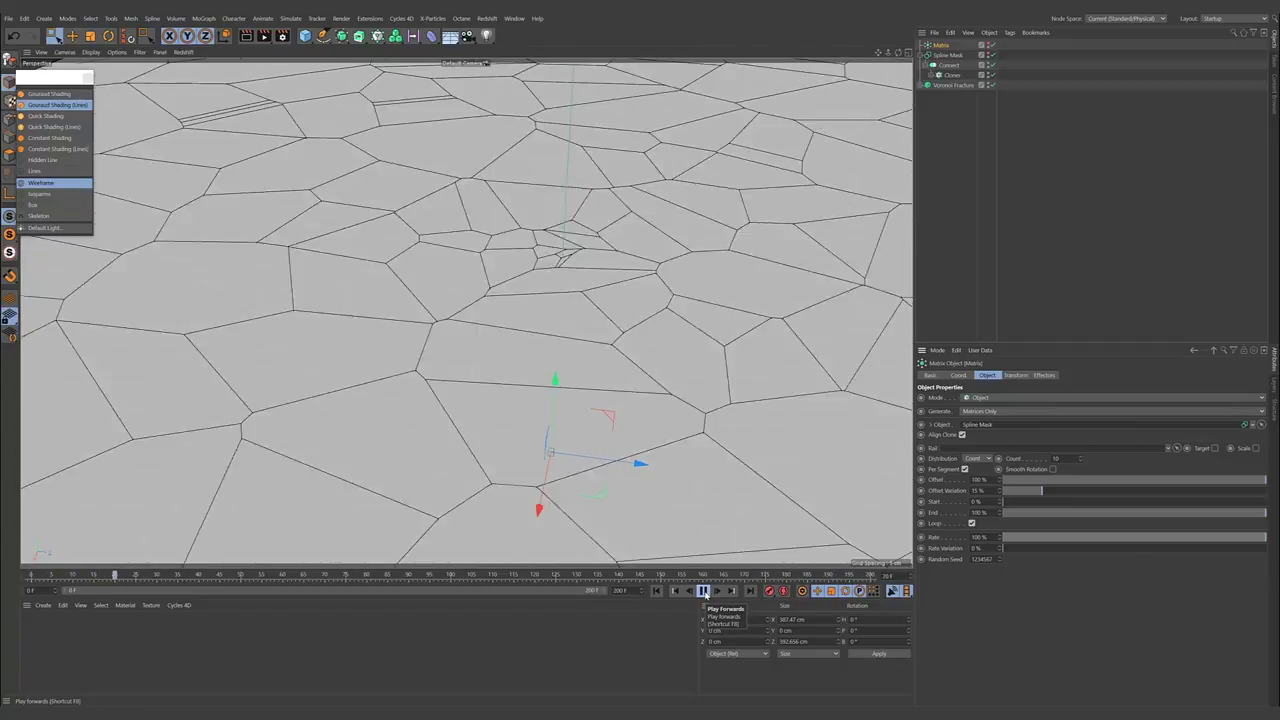
{"action": "left_click", "coordinate": [705, 592]}
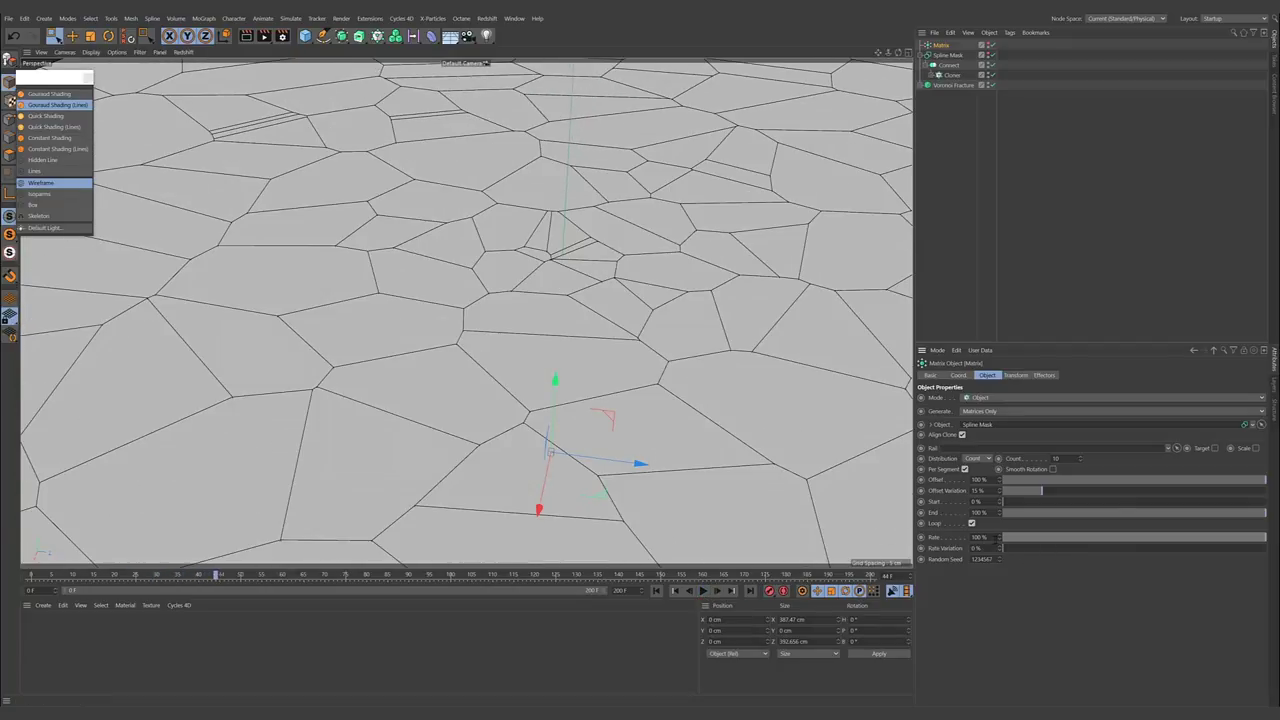
- Try a Matrix rate of 10 % and then -10 % while playing the animation to compare the direction of movement
{"action": "left_click", "coordinate": [1026, 540]}
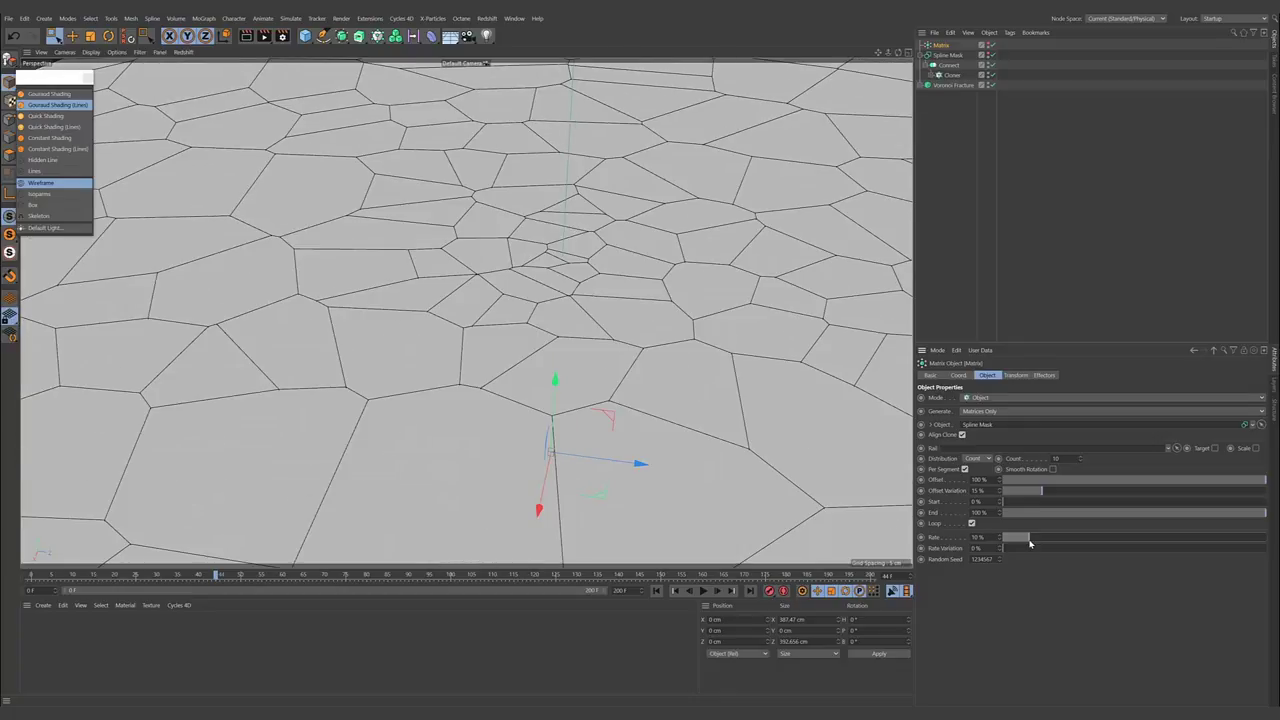
{"action": "left_click", "coordinate": [704, 591]}
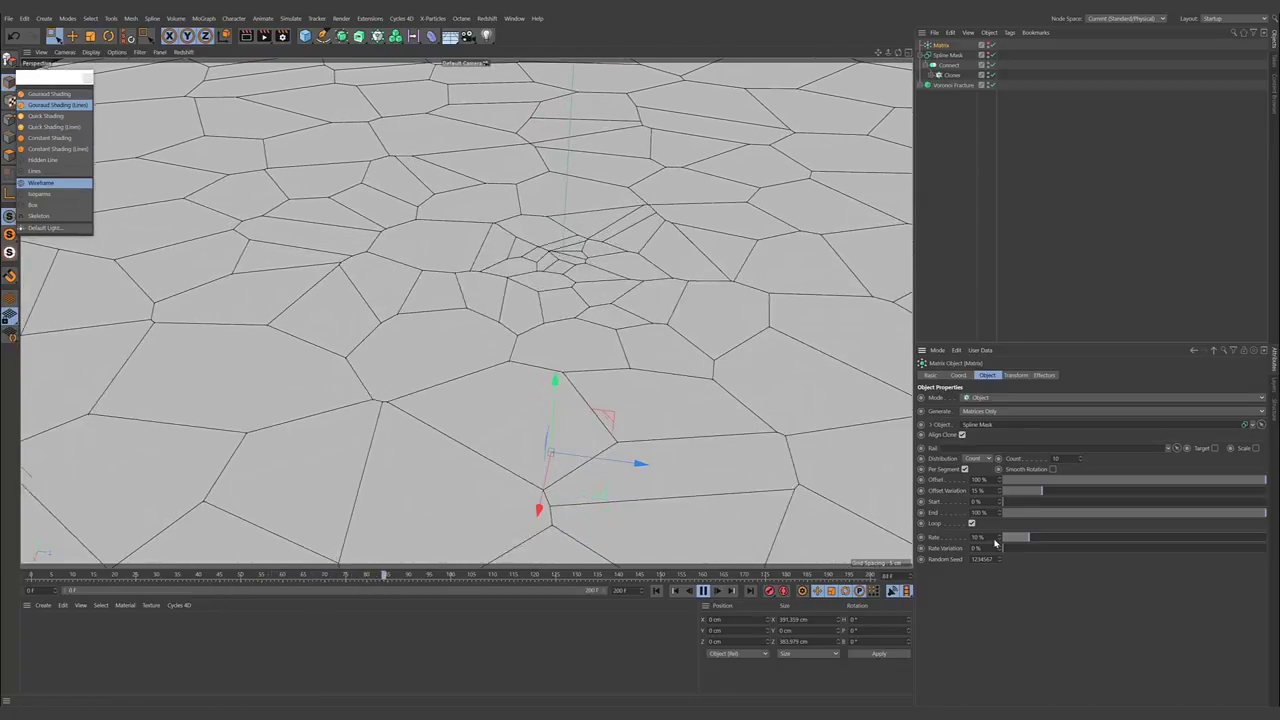
{"action": "type", "text": "-10"}
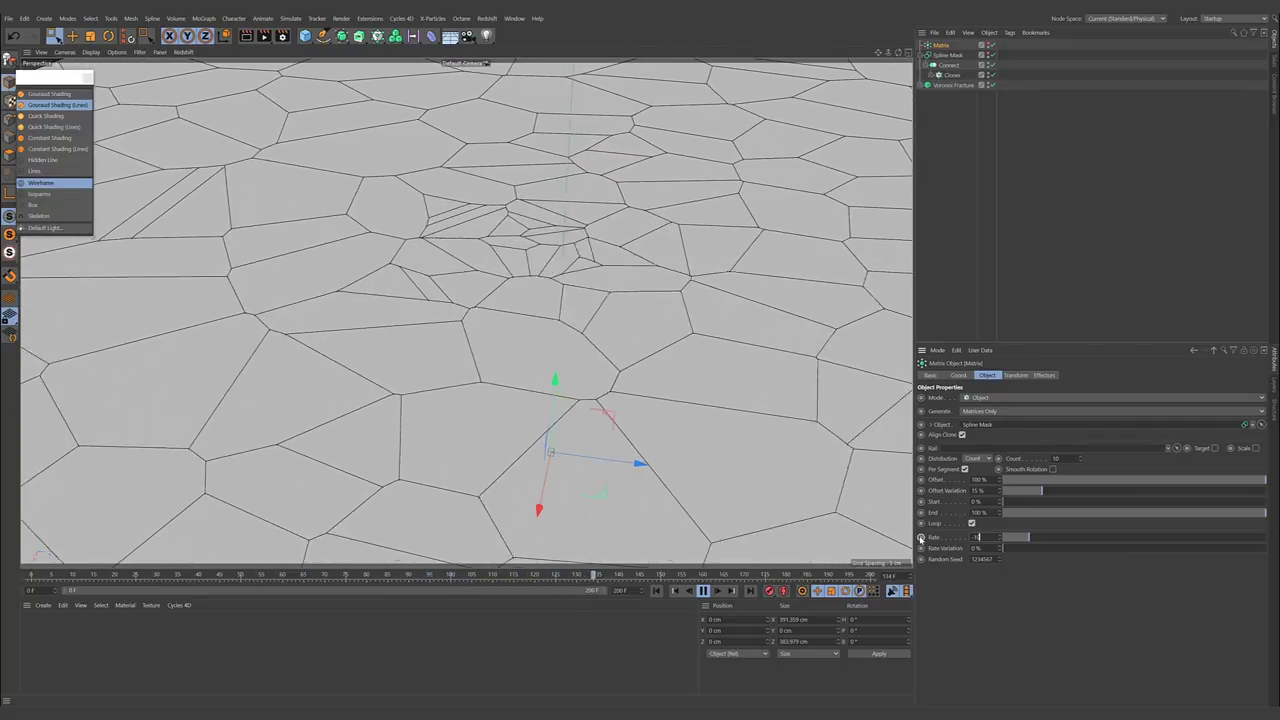
{"action": "key", "text": "Return"}
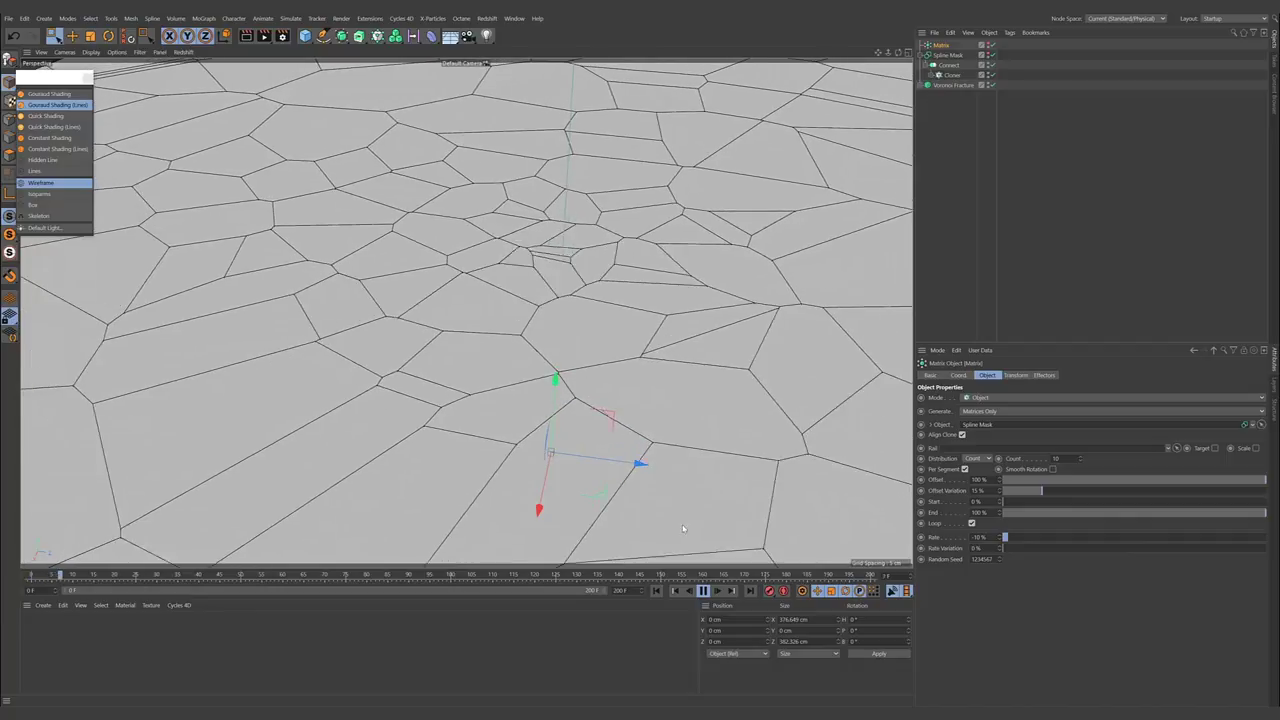
{"action": "left_click", "coordinate": [703, 590]}
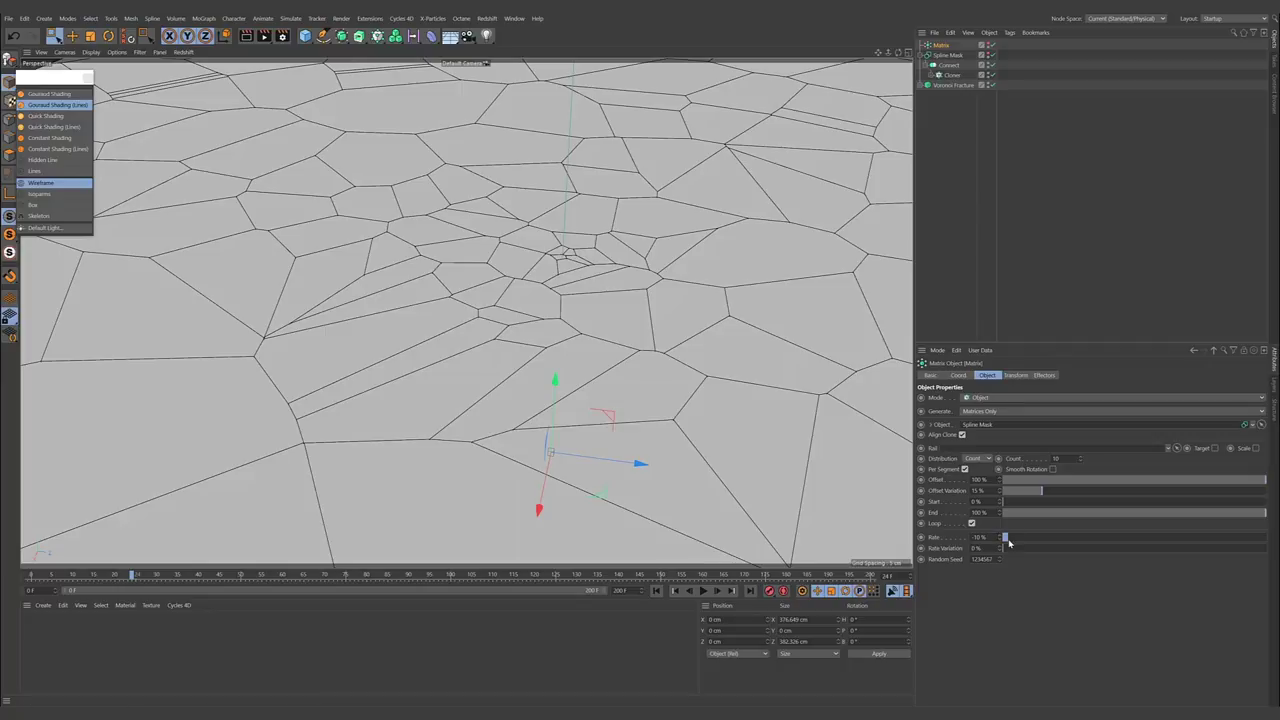
- Set the Matrix's rate to 100 % and check the project's FPS setting against the timeline at frame 200
{"action": "left_click_drag", "start_coordinate": [1009, 543], "coordinate": [1270, 540]}
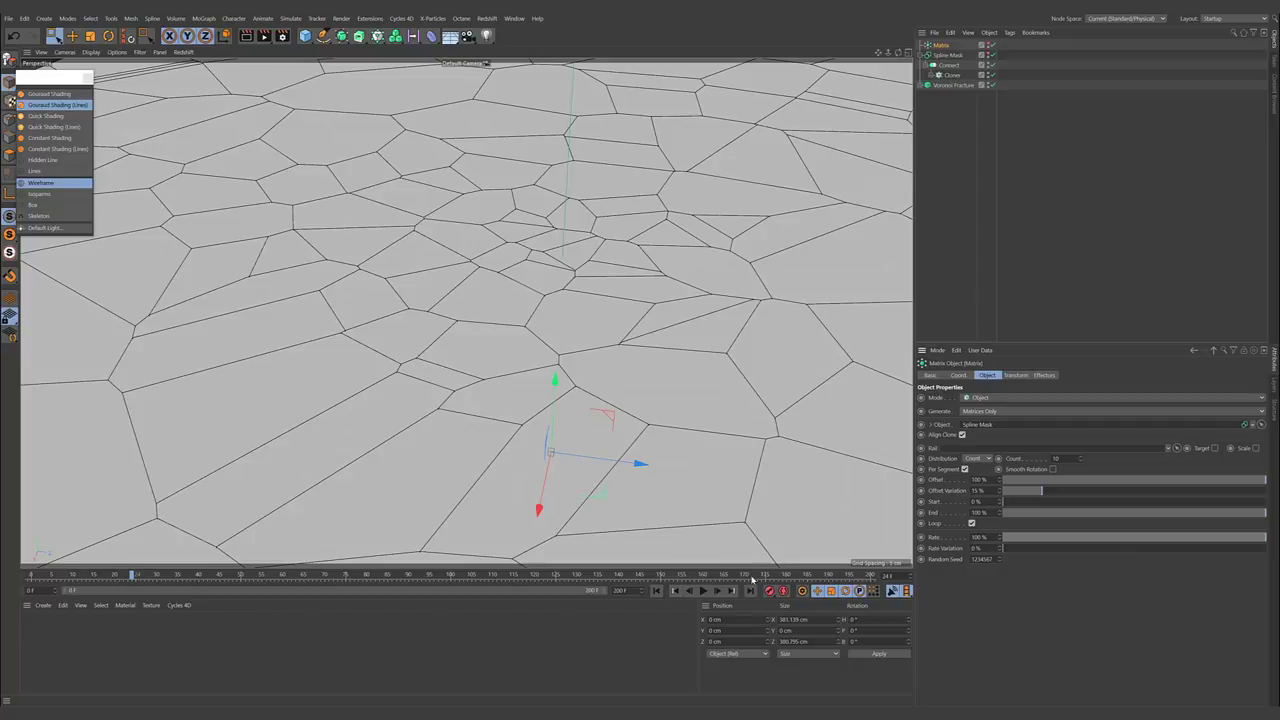
{"action": "left_click", "coordinate": [972, 297]}
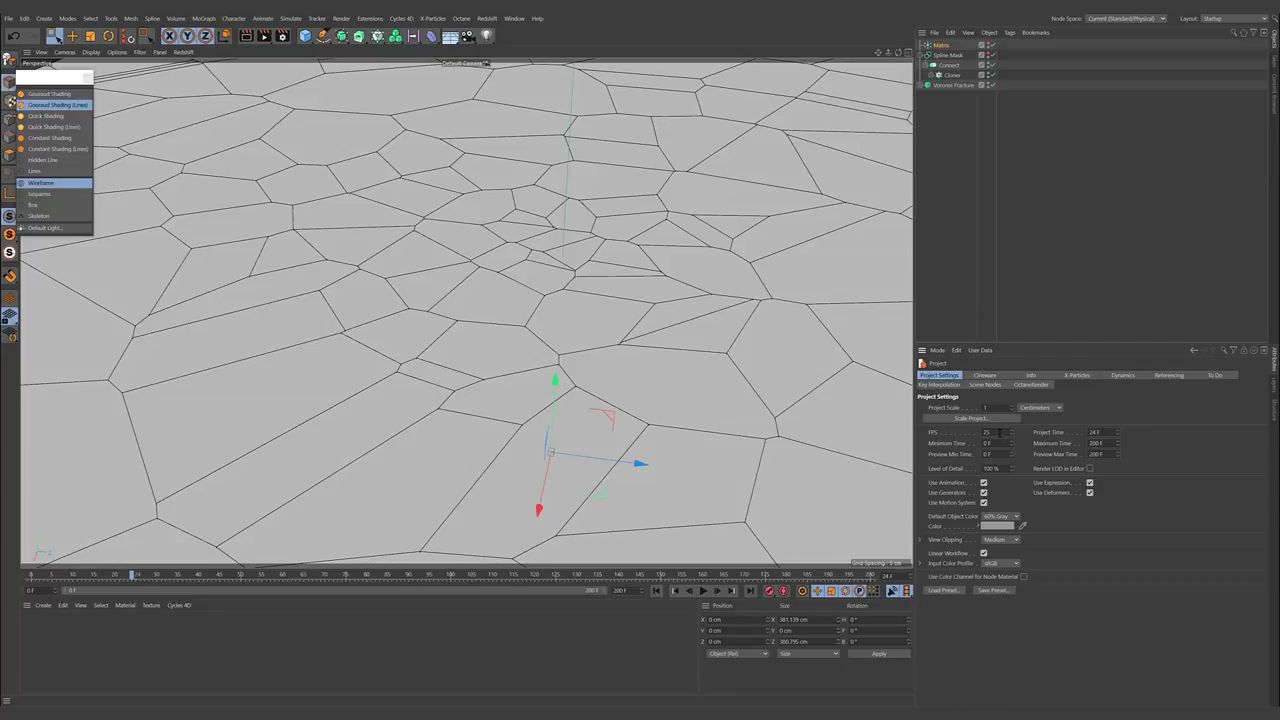
{"action": "left_click_drag", "start_coordinate": [654, 577], "coordinate": [885, 600]}
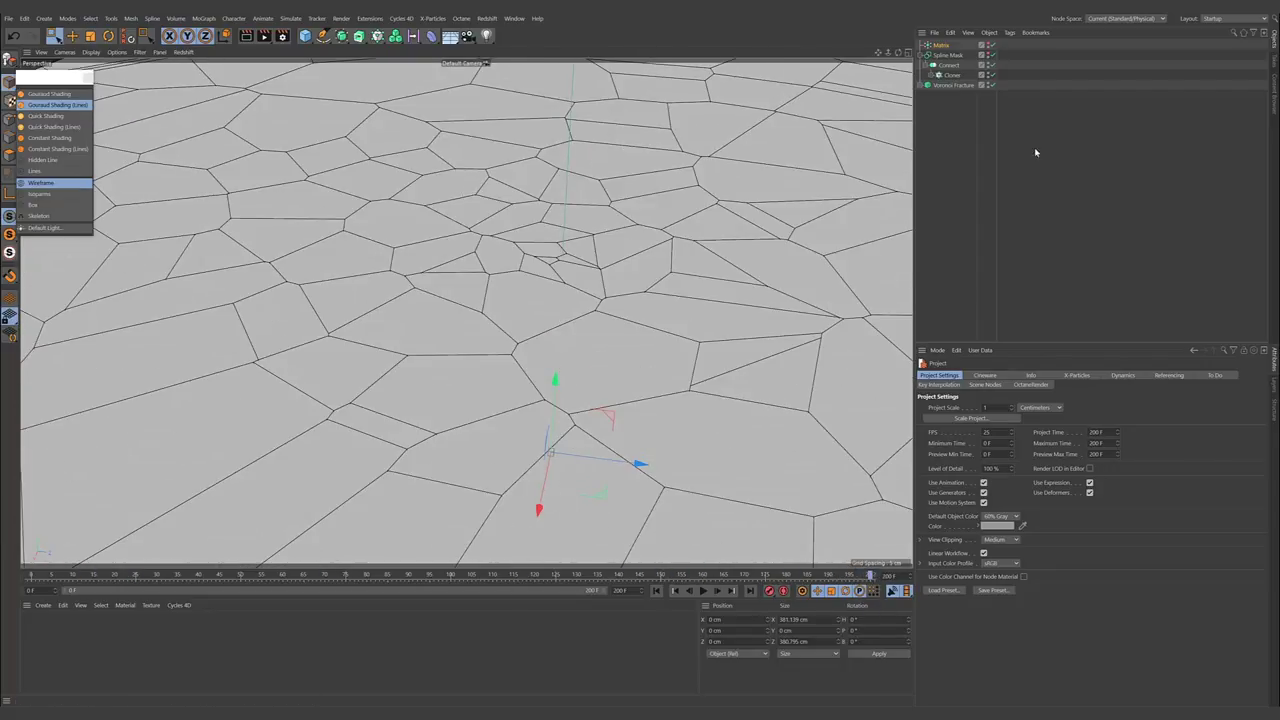
- Set the Matrix's rate to 100/8 as a negative value, -12.5 %, and play the animation to check it
{"action": "left_click", "coordinate": [941, 45]}
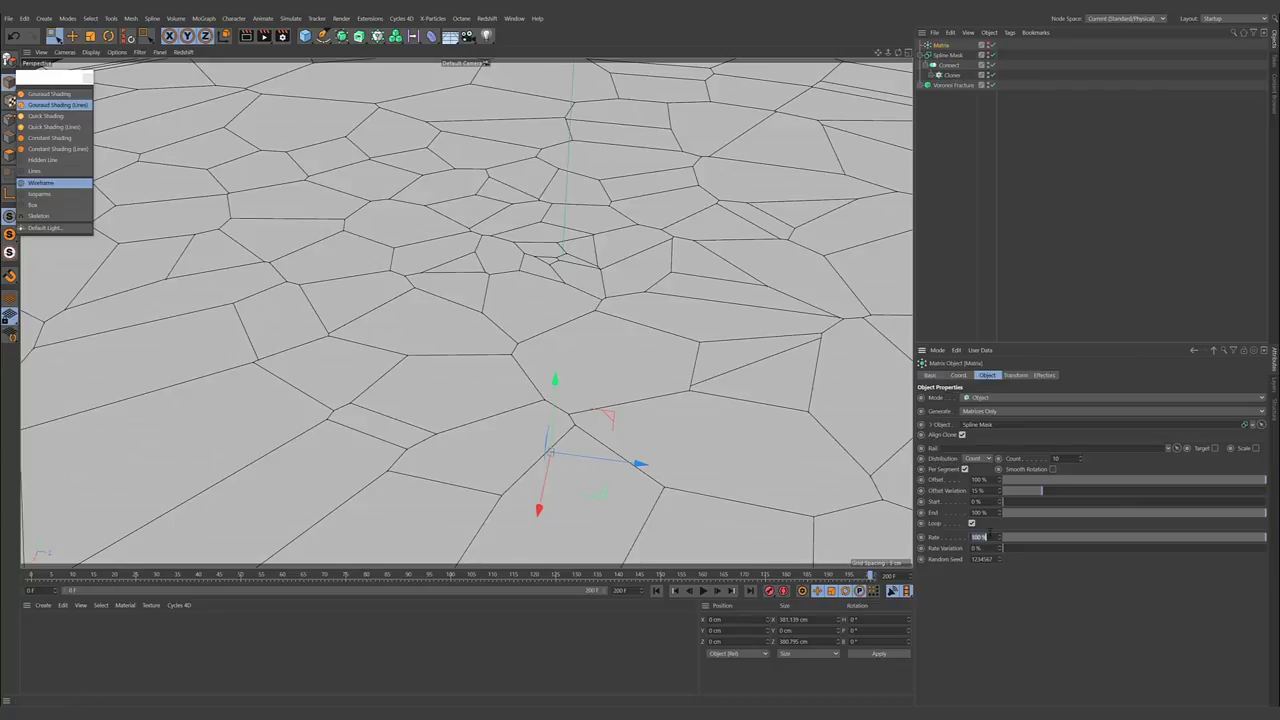
{"action": "left_click", "coordinate": [990, 532]}
{"action": "type", "text": "100/8"}
{"action": "key", "text": "Return"}
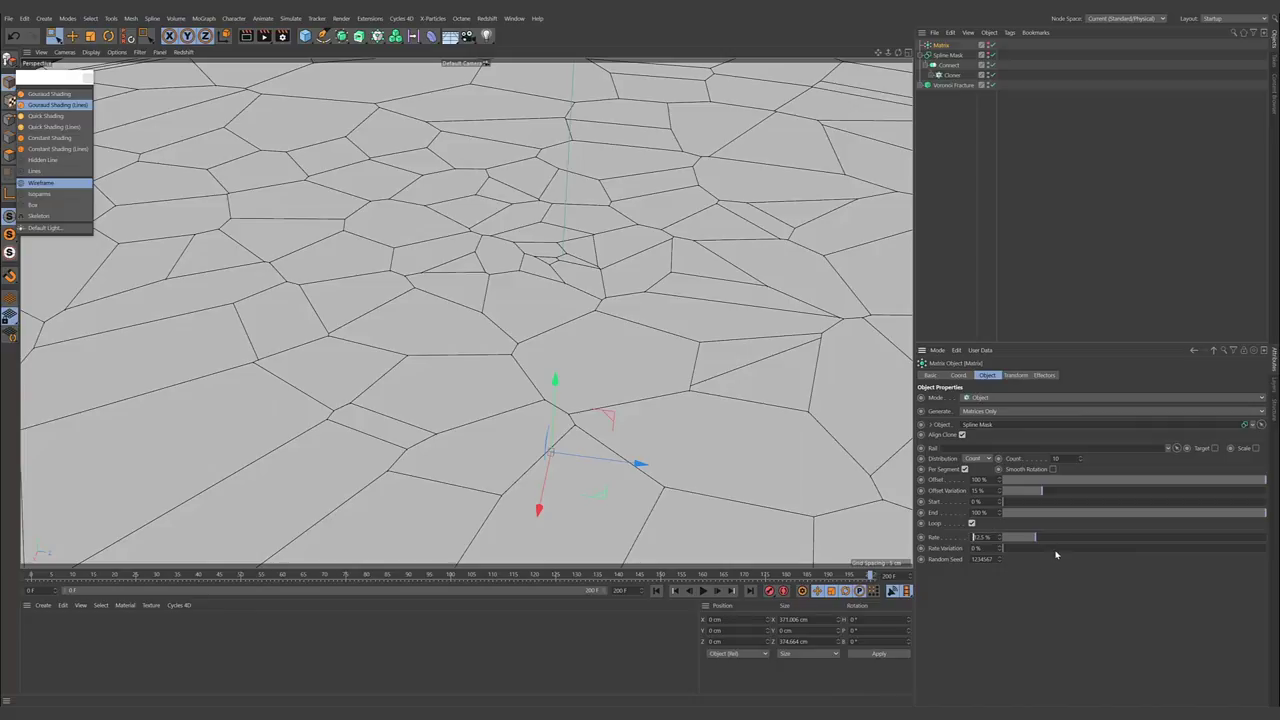
{"action": "type", "text": "-"}
{"action": "key", "text": "Return"}
{"action": "left_click", "coordinate": [703, 590]}
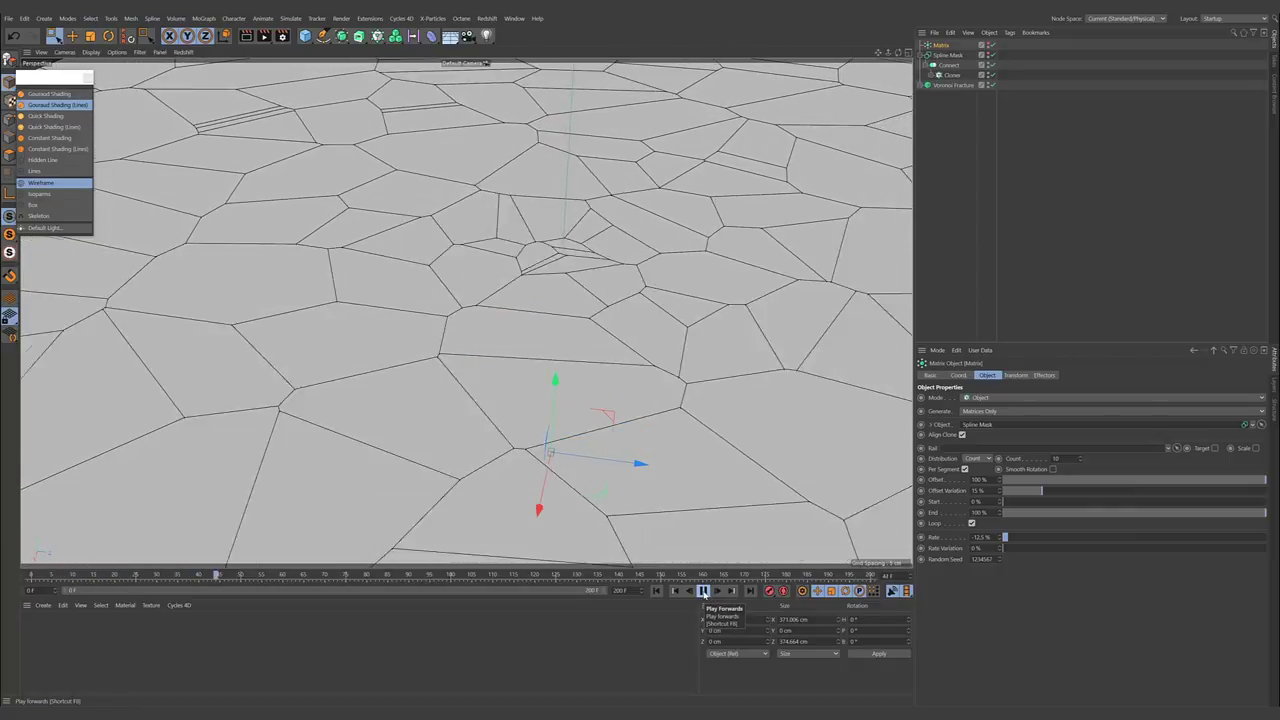
{"action": "left_click", "coordinate": [704, 591]}
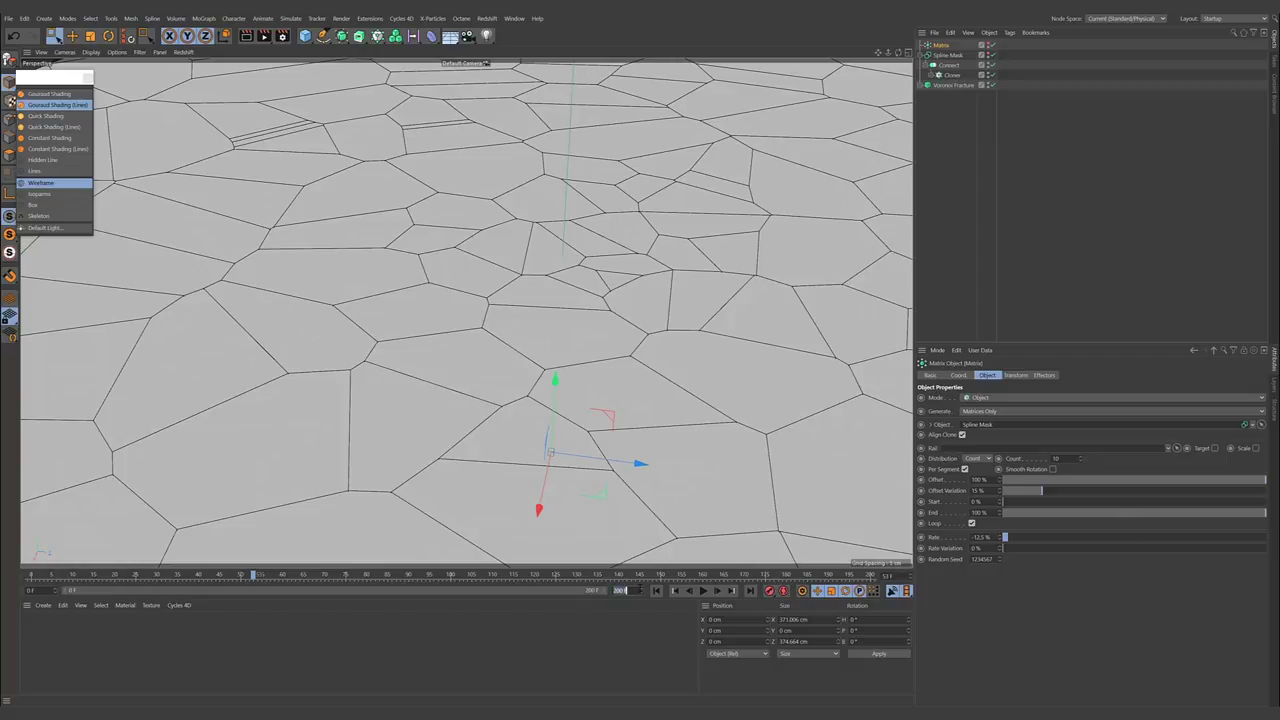
- Extend the timeline to 250 frames and scrub to its last frame
{"action": "key", "text": "Return"}
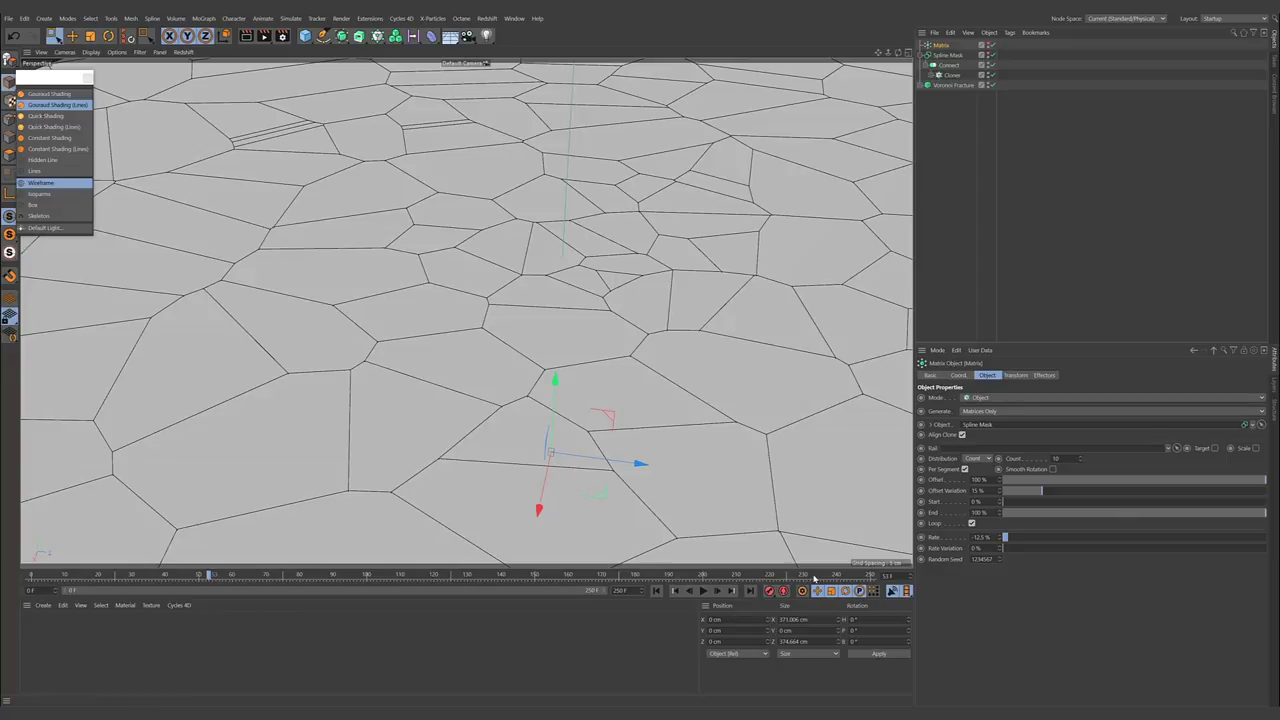
{"action": "left_click_drag", "start_coordinate": [814, 578], "coordinate": [868, 578]}
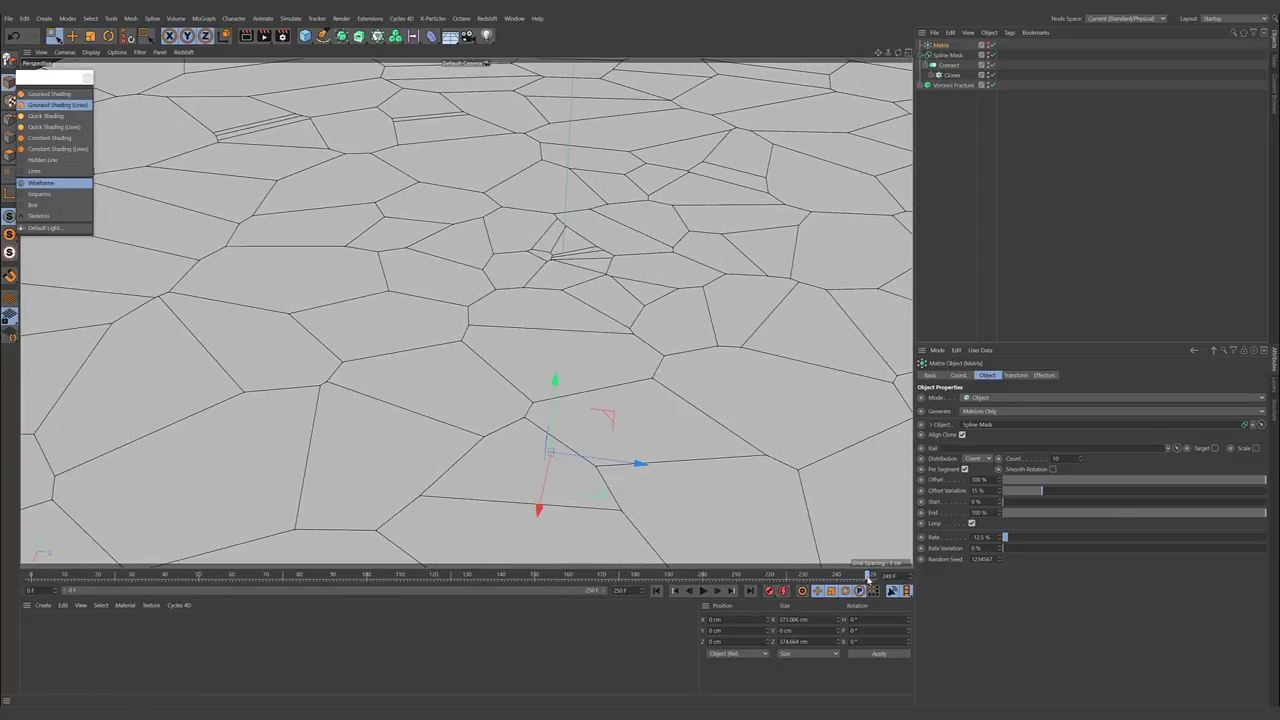
{"action": "left_click_drag", "start_coordinate": [668, 578], "coordinate": [878, 577]}
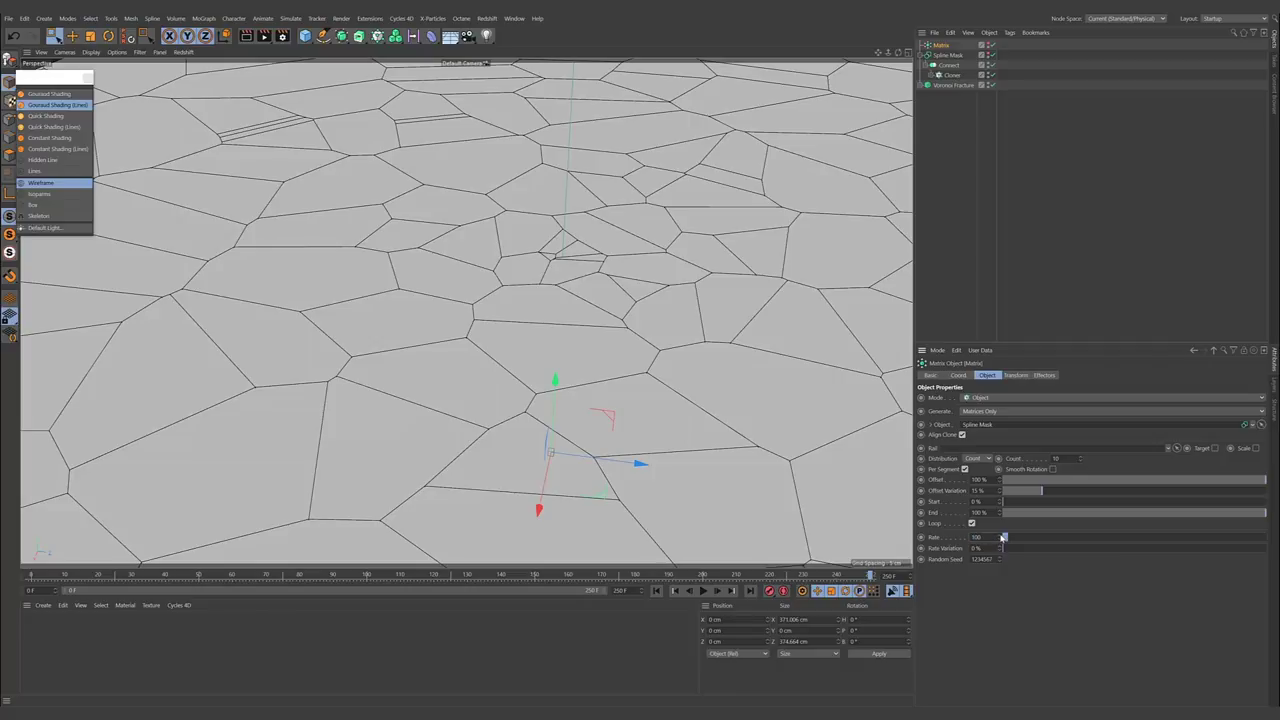
- Set the Matrix's rate to -10 % and play the animation to check the loop
{"action": "key", "text": "Return"}
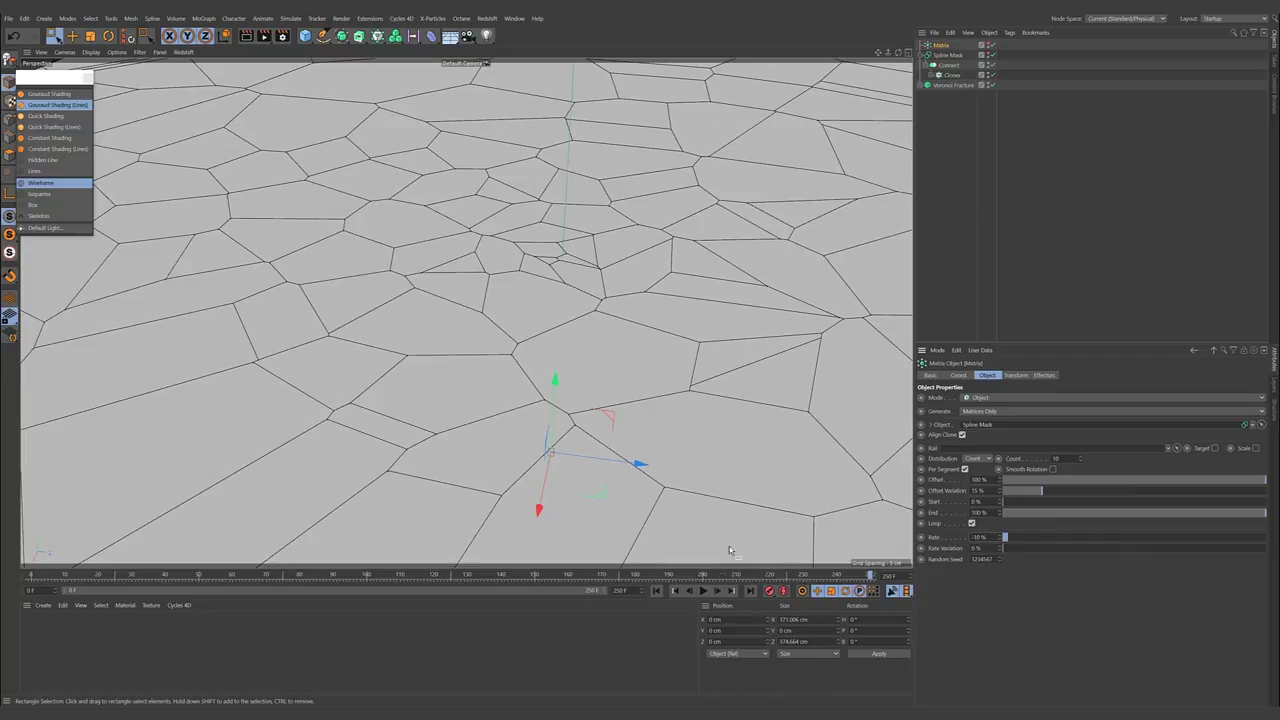
{"action": "left_click", "coordinate": [705, 591]}
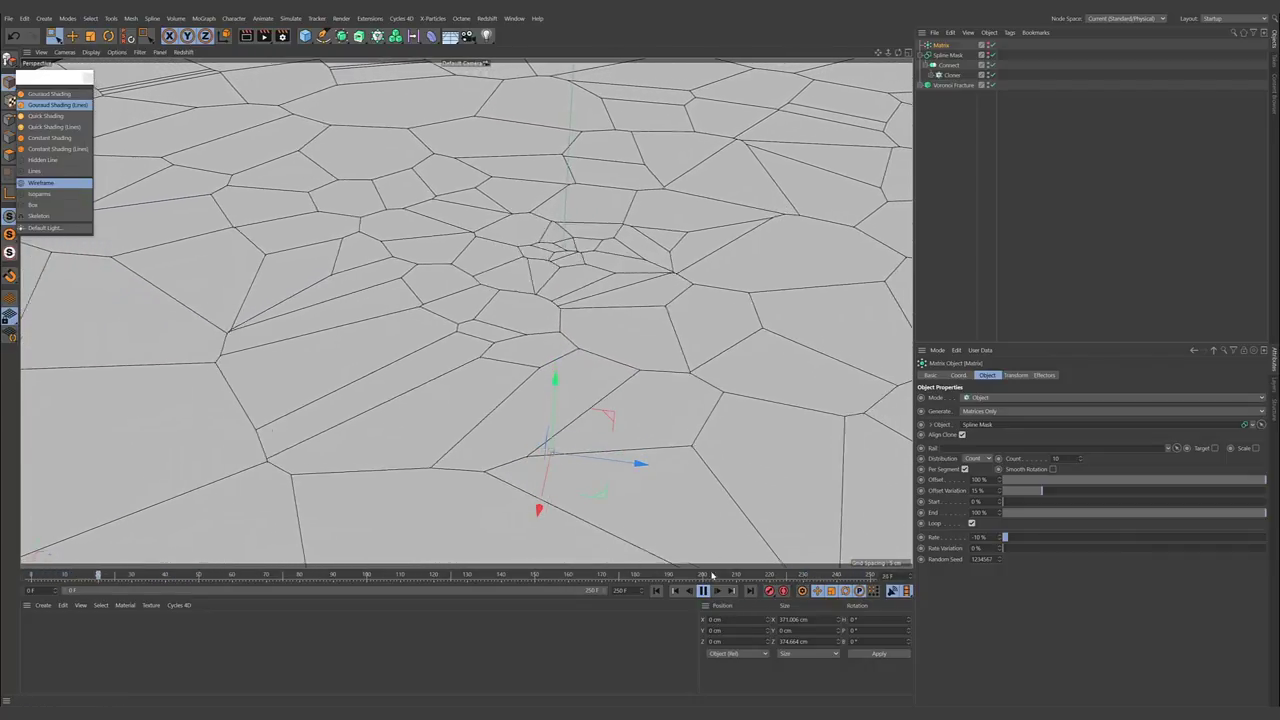
- Stop the playback and review the finished loop in the video player's Fracture_Loop_v2_001.mp4
{"action": "left_click", "coordinate": [704, 591]}
{"action": "key", "text": "alt+Tab"}
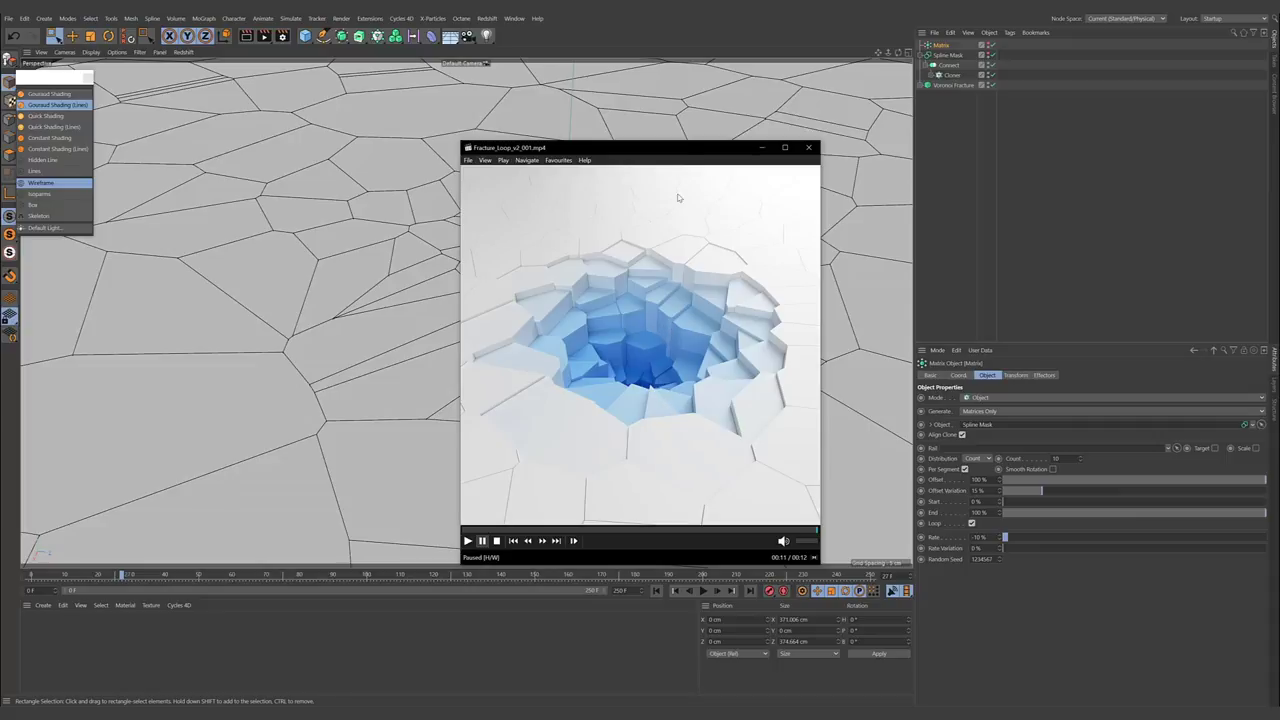
{"action": "left_click_drag", "start_coordinate": [690, 148], "coordinate": [700, 97]}
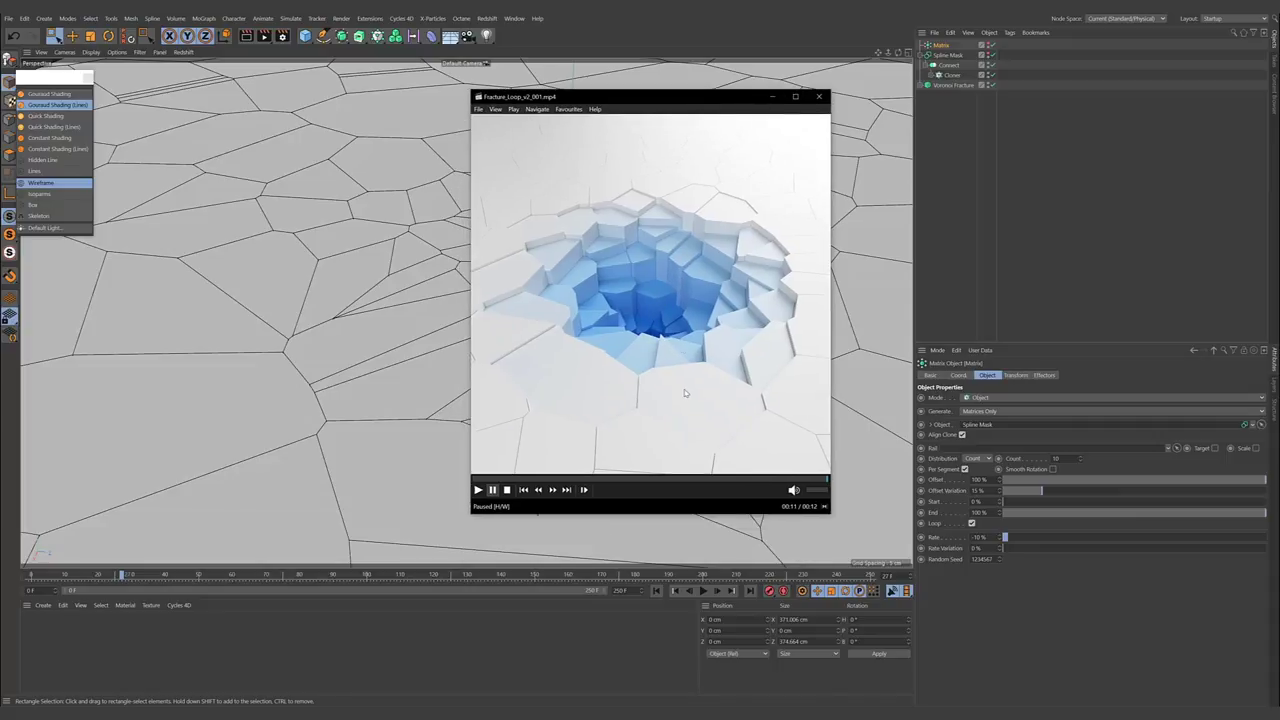
{"action": "left_click", "coordinate": [772, 96]}
- Add a Plain effector to the Voronoi Fracture object
{"action": "left_click", "coordinate": [956, 92]}
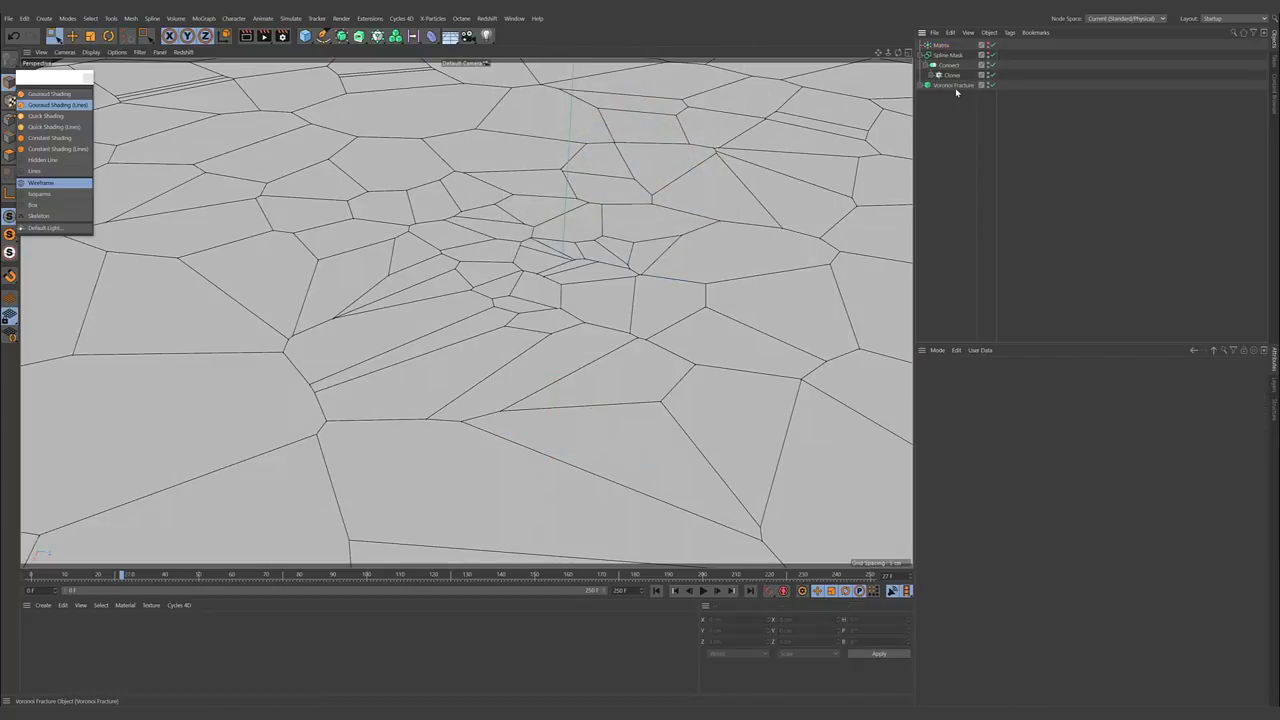
{"action": "left_click", "coordinate": [955, 86]}
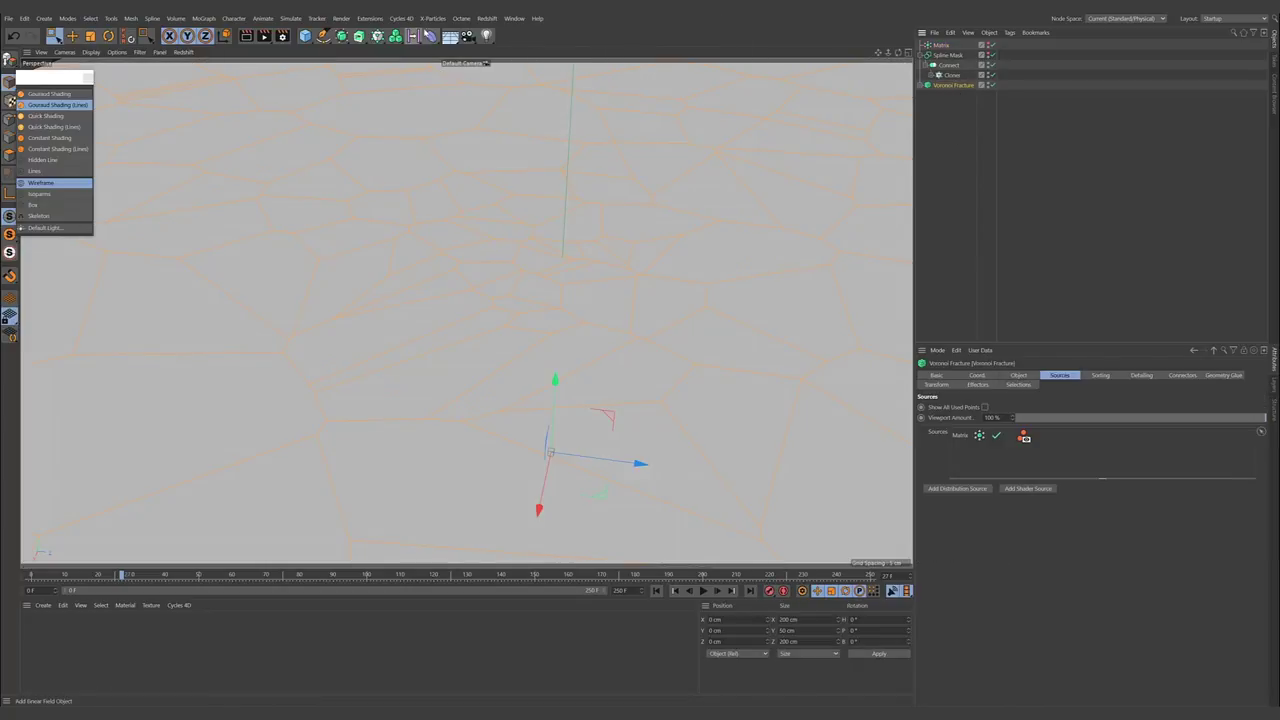
{"action": "left_click", "coordinate": [377, 35]}
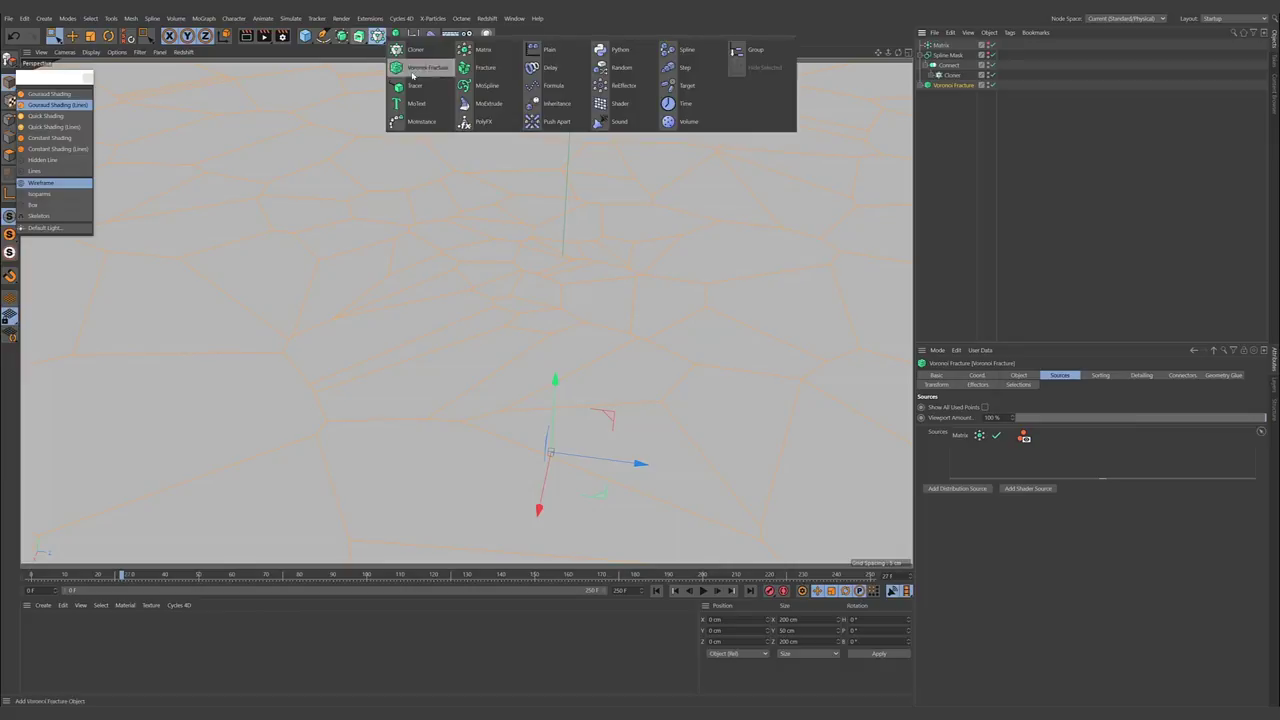
{"action": "left_click", "coordinate": [547, 50]}
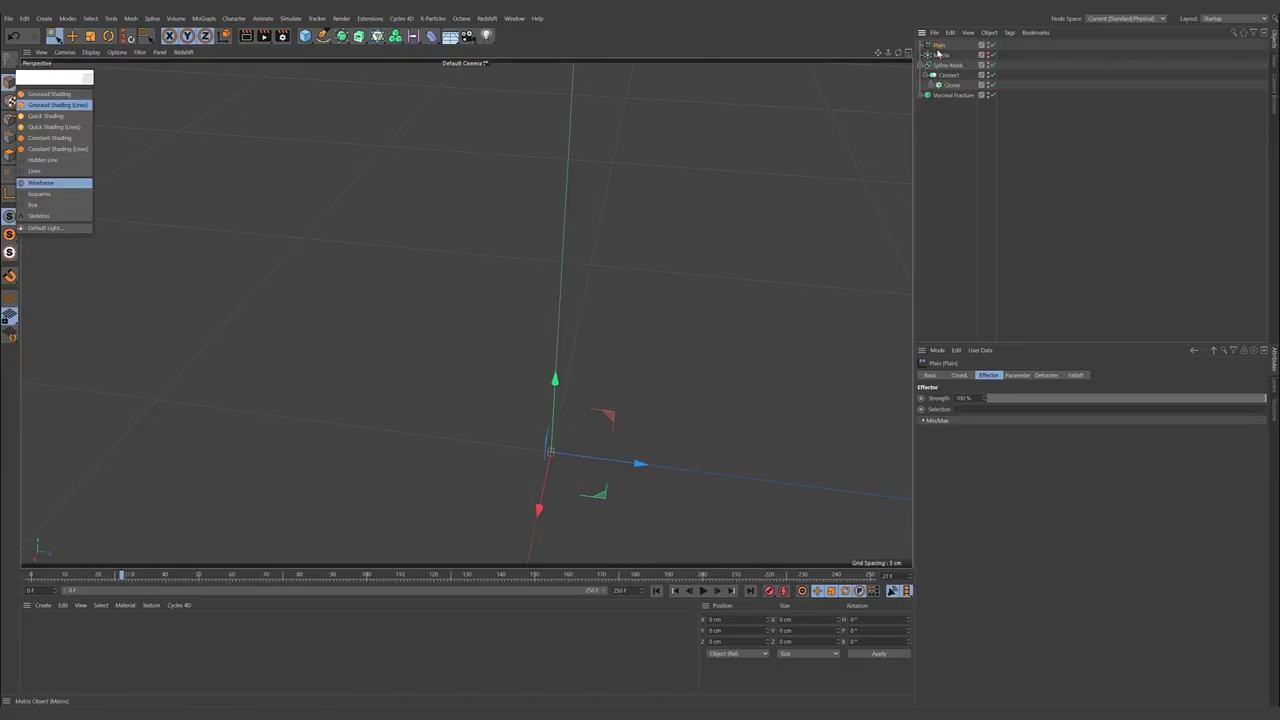
- Add a Spherical Field to the Plain effector's falloff and bring the whole fractured cube into view
{"action": "left_click", "coordinate": [1077, 375]}
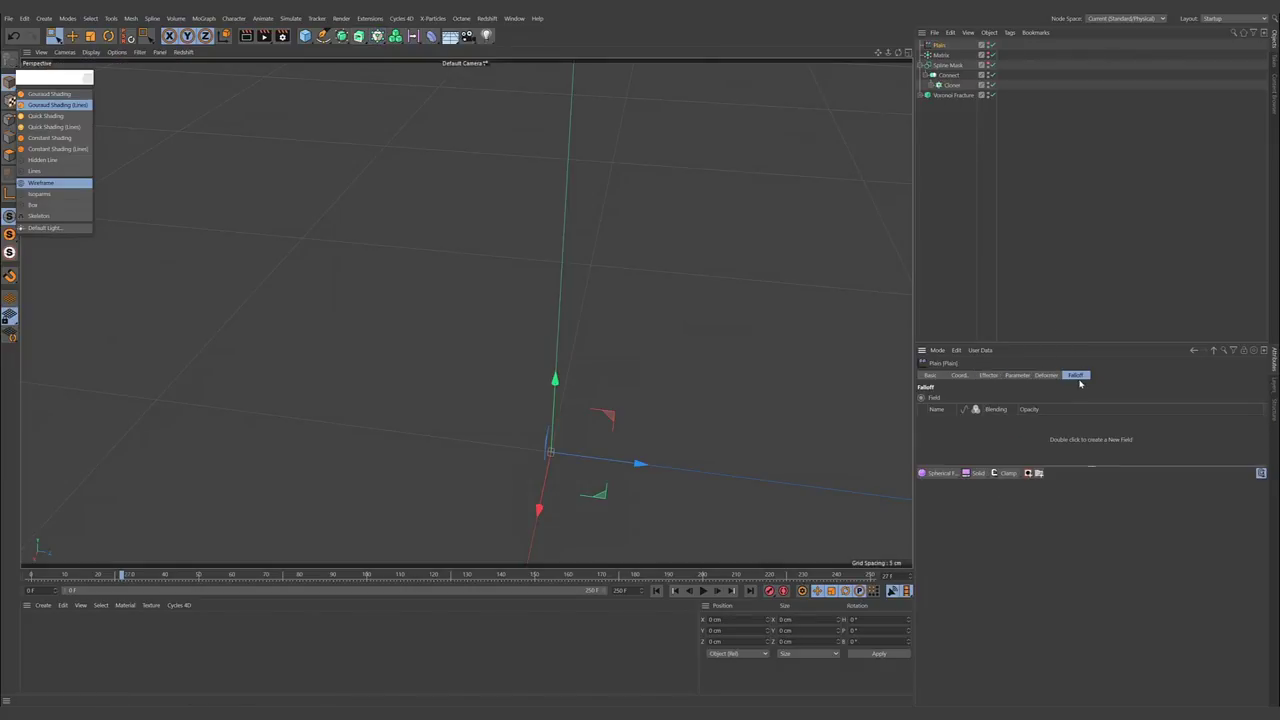
{"action": "left_click", "coordinate": [940, 478]}
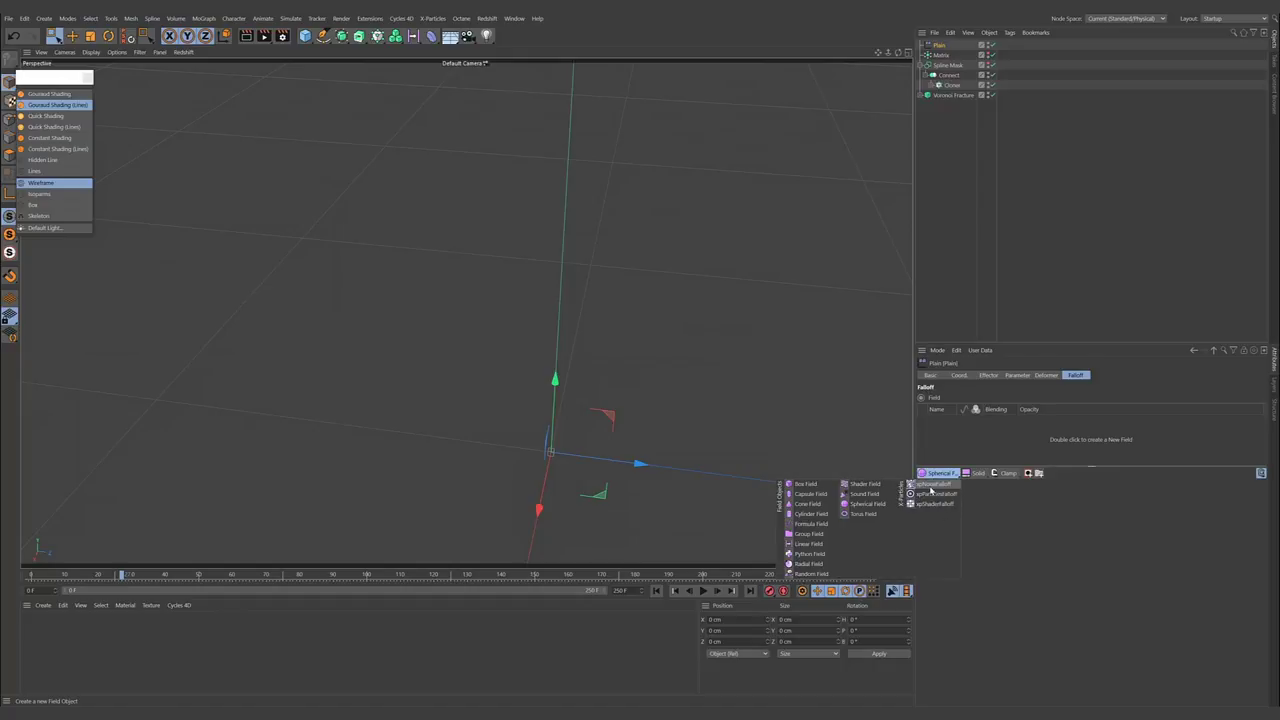
{"action": "left_click", "coordinate": [866, 504]}
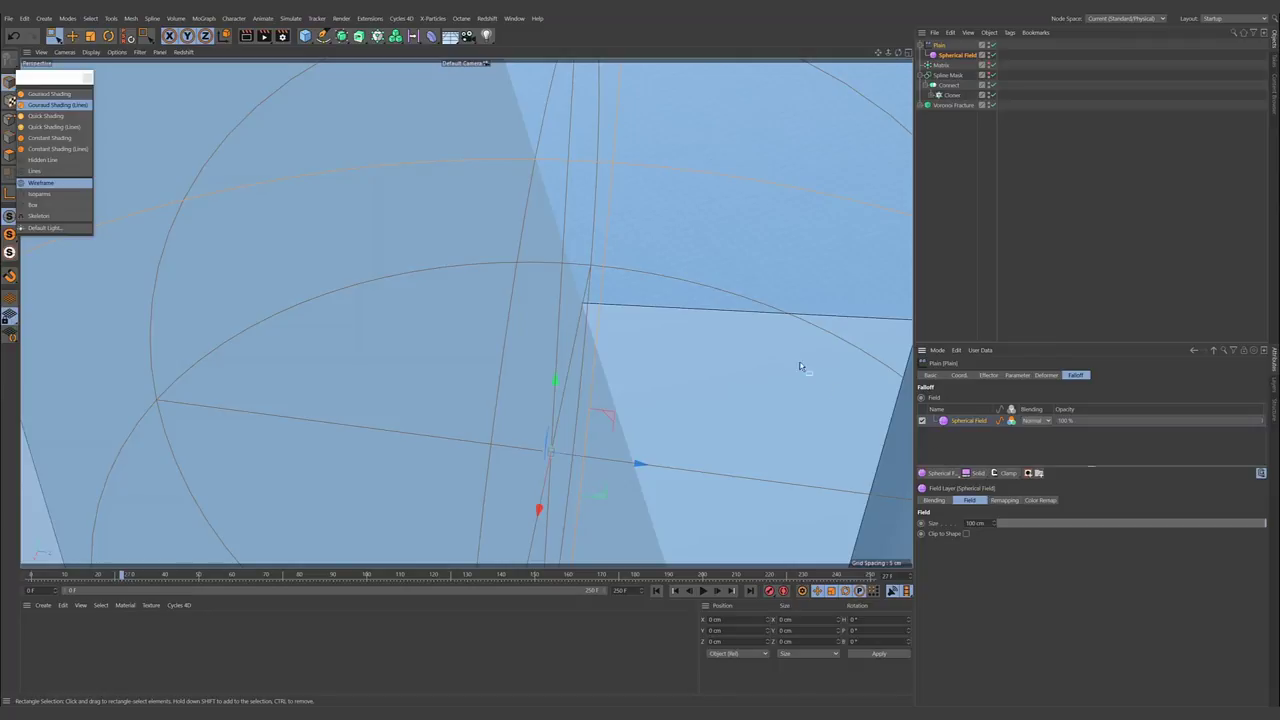
{"action": "scroll", "coordinate": [758, 328], "scroll_direction": "down", "scroll_amount": 6}
{"action": "middle_click_drag", "start_coordinate": [680, 243], "coordinate": [516, 283], "text": "alt"}
{"action": "scroll", "coordinate": [520, 281], "scroll_direction": "up", "scroll_amount": 3}
{"action": "left_click_drag", "start_coordinate": [530, 278], "coordinate": [664, 289], "text": "alt"}
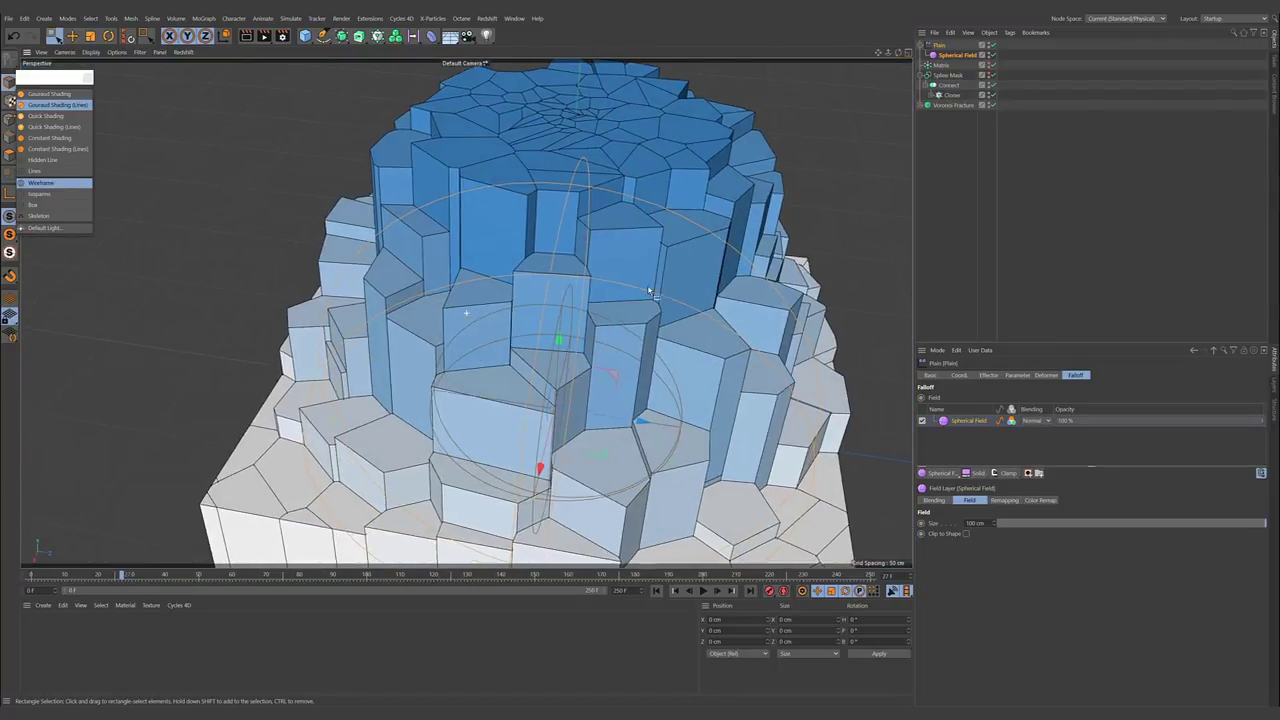
{"action": "middle_click_drag", "start_coordinate": [664, 289], "coordinate": [622, 296], "text": "alt"}
- Set the Spherical Field's size to 30 cm and look closely at the displaced centre fragments
{"action": "double_click", "coordinate": [978, 523]}
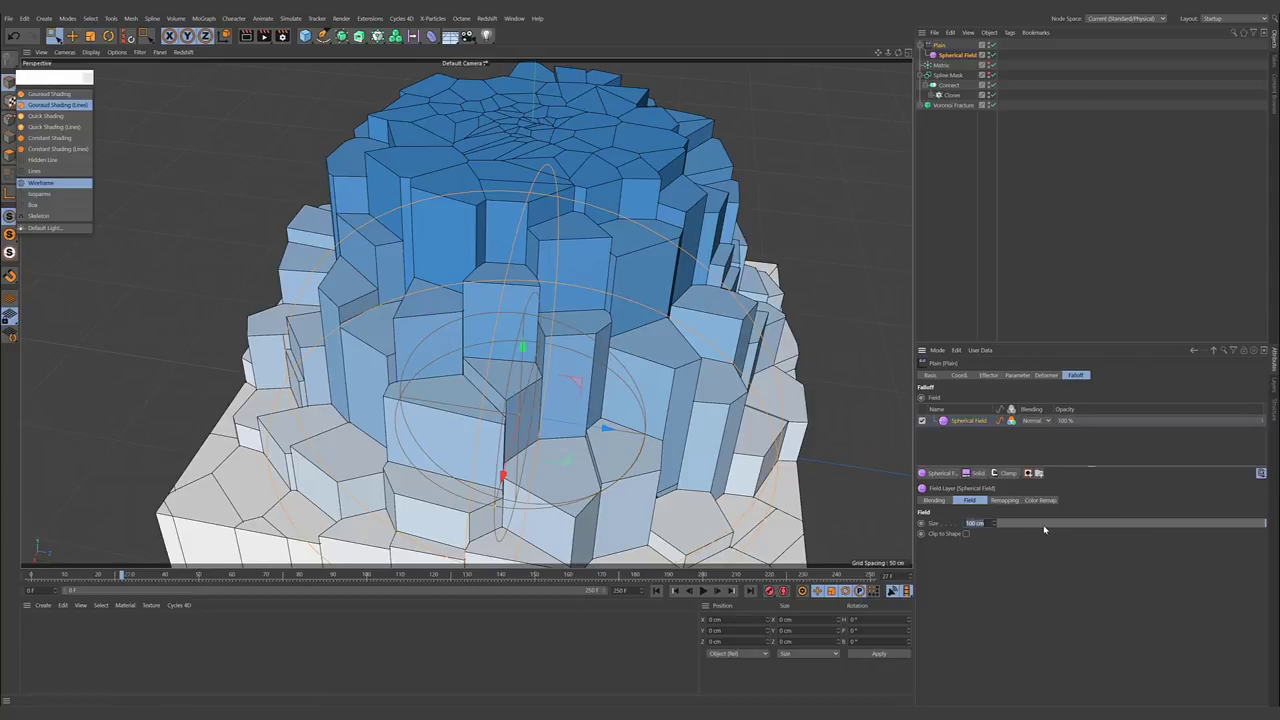
{"action": "type", "text": "30"}
{"action": "key", "text": "Return"}
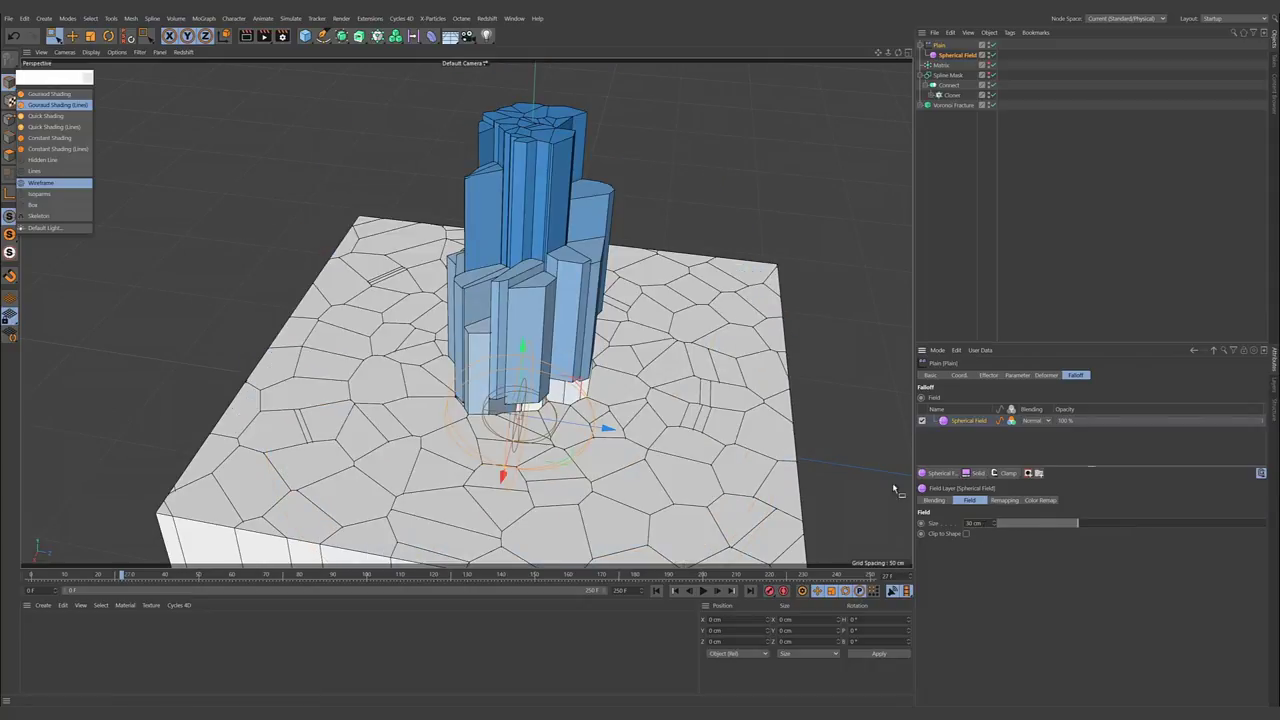
{"action": "scroll", "coordinate": [540, 475], "scroll_direction": "up", "scroll_amount": 3}
{"action": "scroll", "coordinate": [652, 310], "scroll_direction": "up", "scroll_amount": 2}
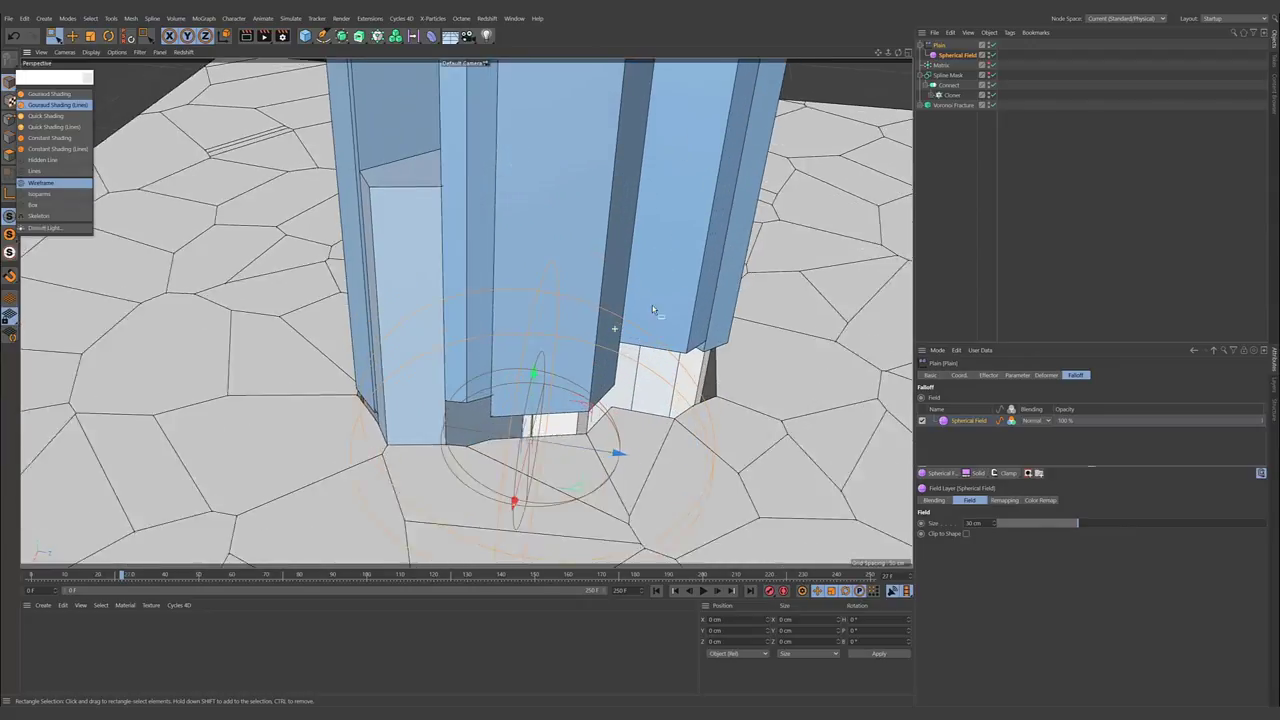
{"action": "left_click_drag", "start_coordinate": [652, 310], "coordinate": [644, 326], "text": "alt"}
{"action": "mouse_move", "coordinate": [644, 326]}
{"action": "right_mouse_down", "text": "alt"}
{"action": "mouse_move", "coordinate": [694, 331]}
{"action": "mouse_move", "coordinate": [627, 333]}
{"action": "right_mouse_up", "text": "alt"}
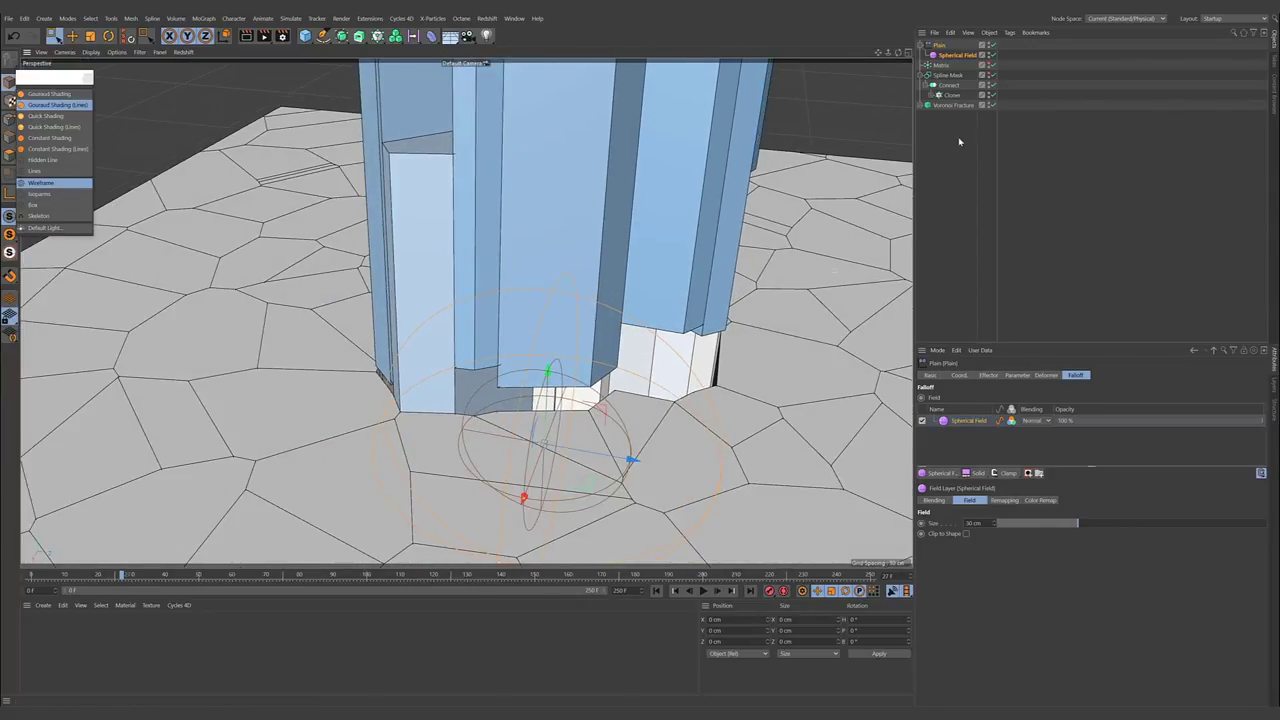
- Set the Plain effector's Y position to -35 cm and compare the sunken fragments with the reference video
{"action": "left_click", "coordinate": [939, 45]}
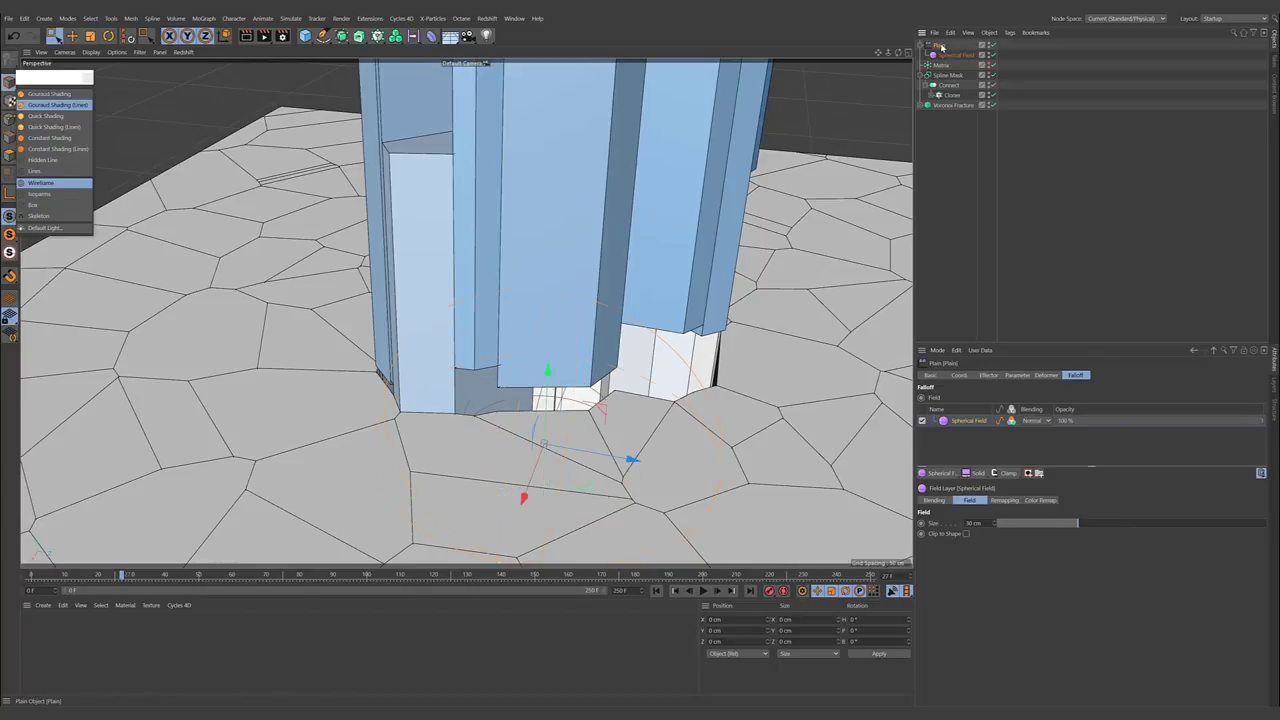
{"action": "left_click", "coordinate": [1017, 376]}
{"action": "left_click_drag", "start_coordinate": [980, 439], "coordinate": [945, 444]}
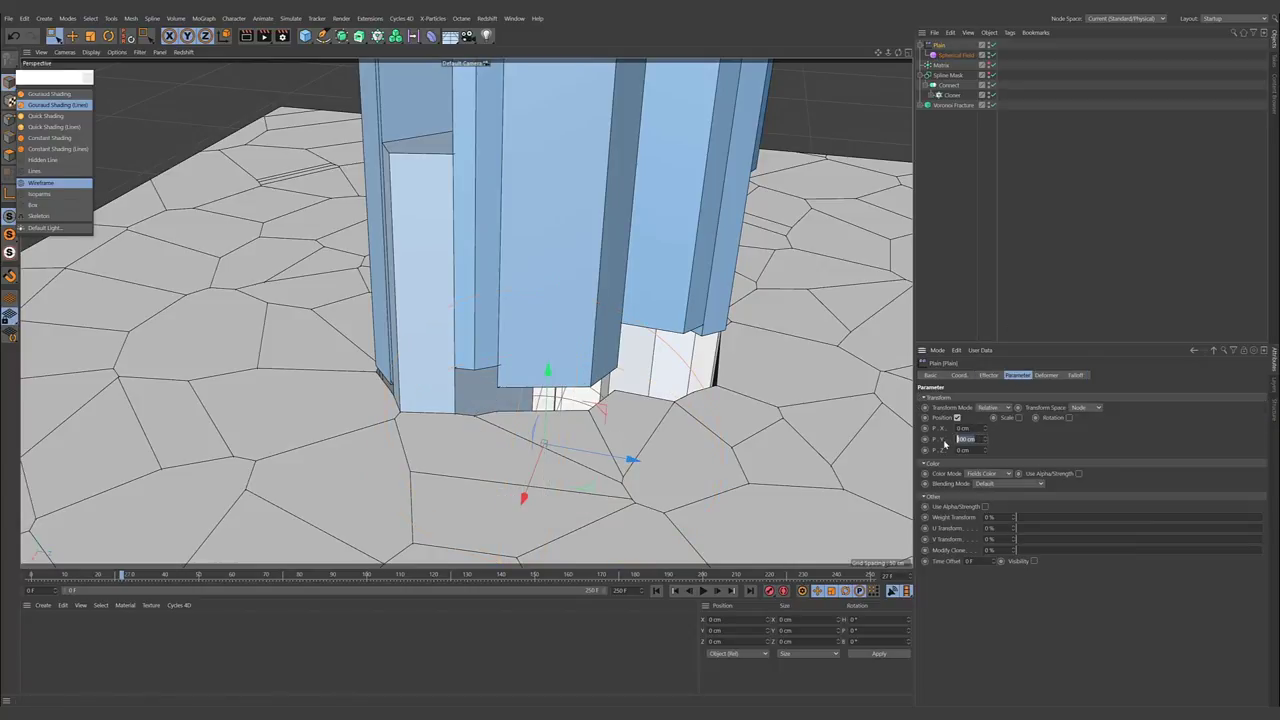
{"action": "key", "text": "BackSpace"}
{"action": "type", "text": "-35"}
{"action": "key", "text": "Return"}
{"action": "left_click_drag", "start_coordinate": [466, 313], "coordinate": [569, 396], "text": "alt"}
{"action": "middle_click_drag", "start_coordinate": [567, 395], "coordinate": [560, 370], "text": "alt"}
{"action": "left_click_drag", "start_coordinate": [560, 370], "coordinate": [612, 313], "text": "alt"}
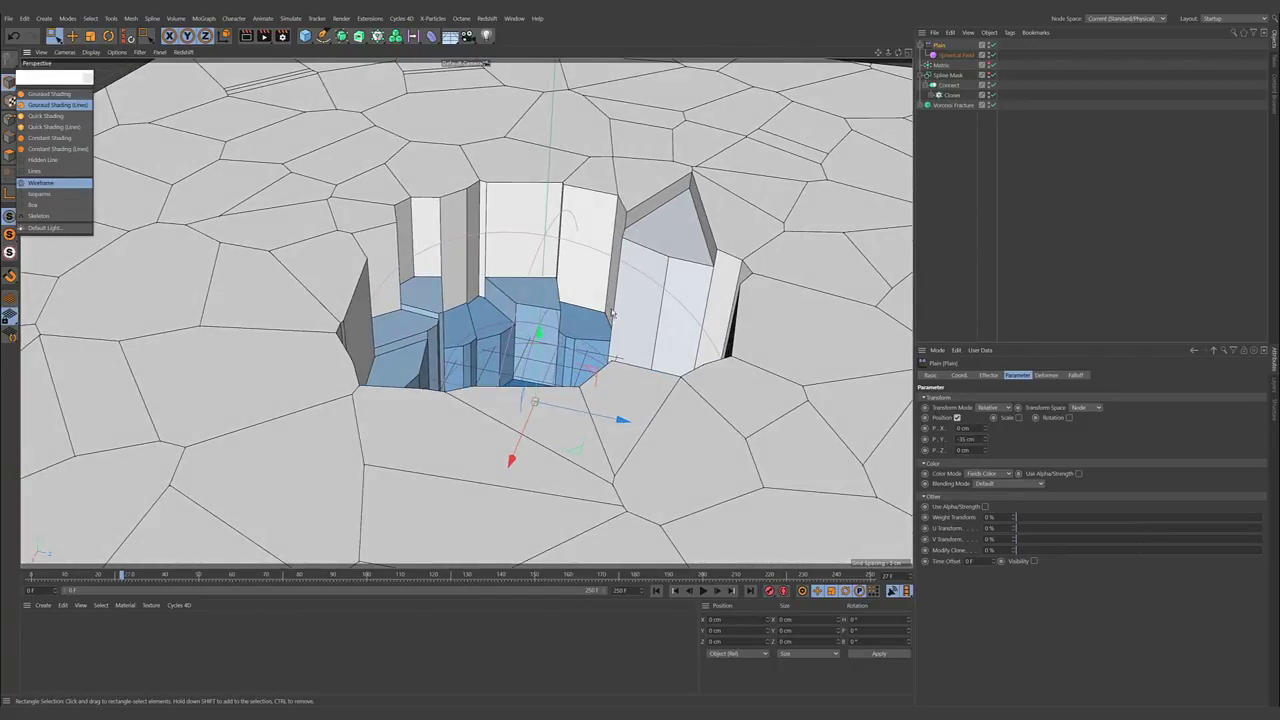
{"action": "middle_click_drag", "start_coordinate": [632, 308], "coordinate": [588, 284], "text": "alt"}
{"action": "right_click_drag", "start_coordinate": [588, 285], "coordinate": [607, 268], "text": "alt"}
{"action": "key", "text": "alt+Tab"}
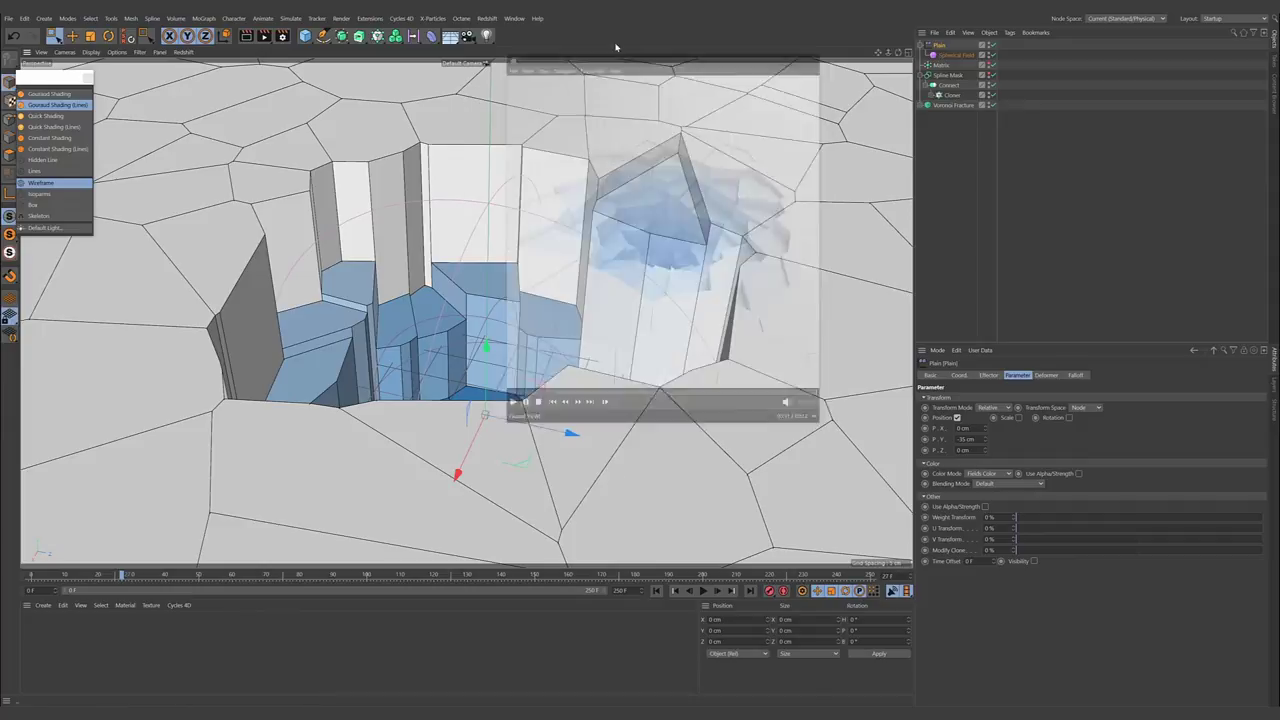
{"action": "left_click_drag", "start_coordinate": [598, 210], "coordinate": [605, 201], "text": "alt"}
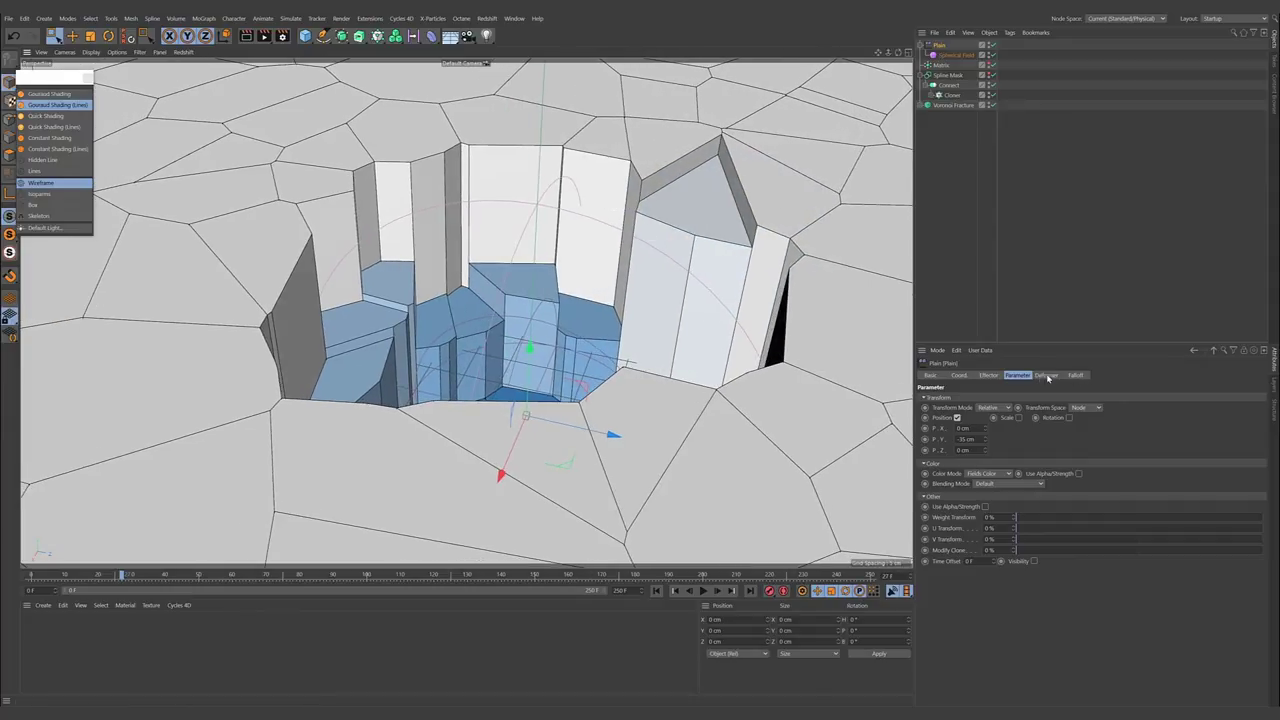
- Reduce the inner offset in the Spherical Field's remapping to 0 %
{"action": "left_click", "coordinate": [955, 55]}
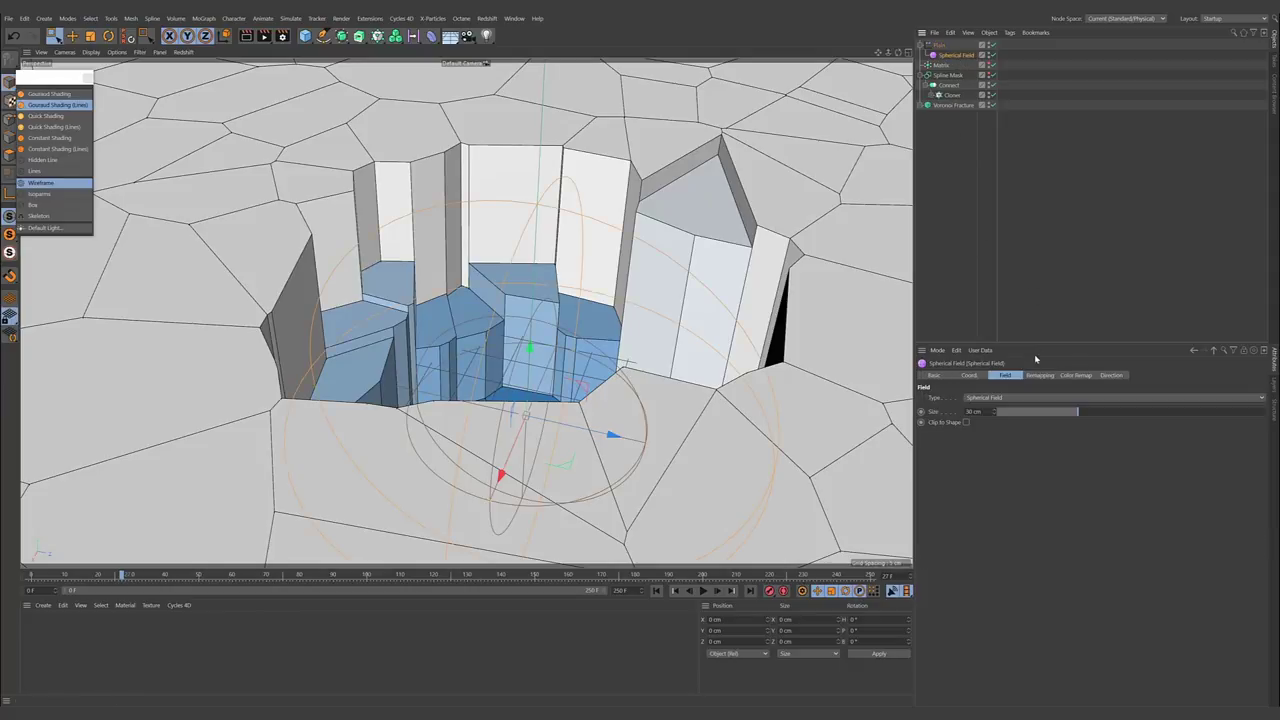
{"action": "left_click", "coordinate": [1038, 375]}
{"action": "left_click_drag", "start_coordinate": [1100, 468], "coordinate": [993, 469]}
- Set the Spherical Field's contour mode to Curve and extend the spline's starting tangent for a steeper falloff towards the centre
{"action": "left_click", "coordinate": [1017, 529]}
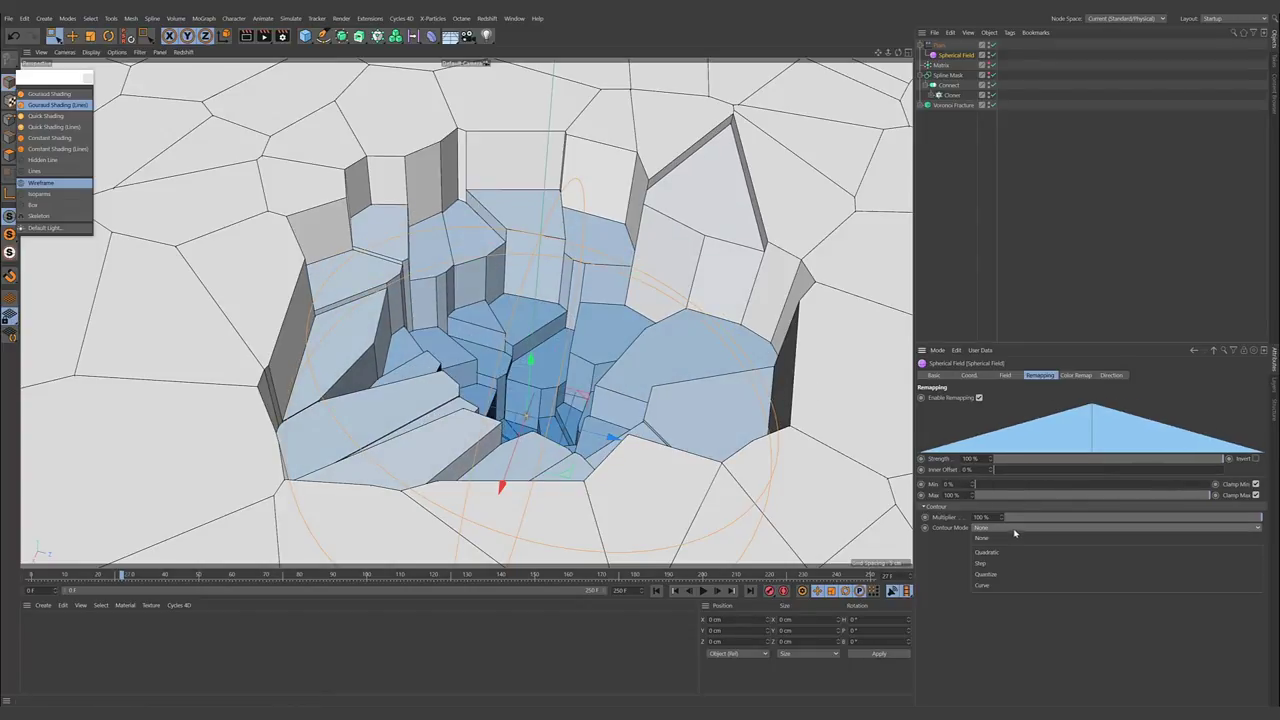
{"action": "left_click", "coordinate": [1001, 587]}
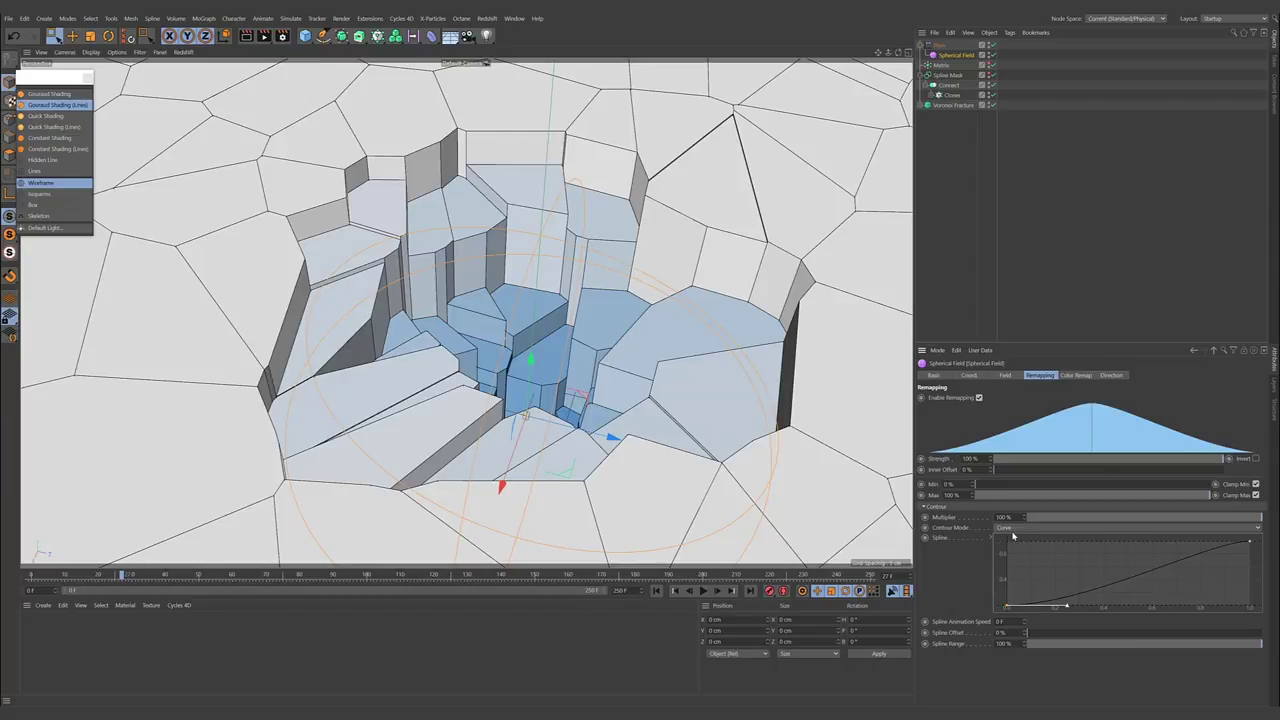
{"action": "left_click_drag", "start_coordinate": [1068, 607], "coordinate": [1157, 615]}
{"action": "left_click_drag", "start_coordinate": [708, 404], "coordinate": [731, 491], "text": "alt"}
- Play the animation from the first frame, switch the viewport to Quick Shading without lines and stop the playback
{"action": "left_click", "coordinate": [656, 590]}
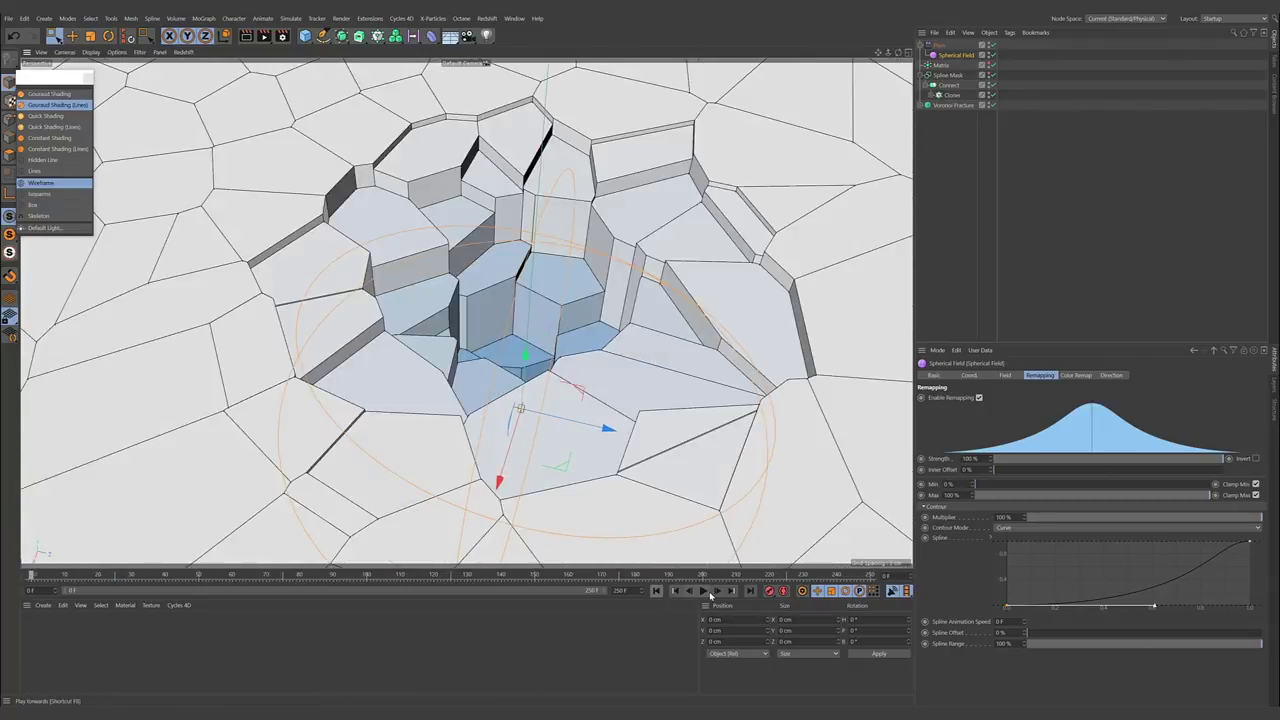
{"action": "left_click", "coordinate": [703, 590]}
{"action": "left_click", "coordinate": [940, 183]}
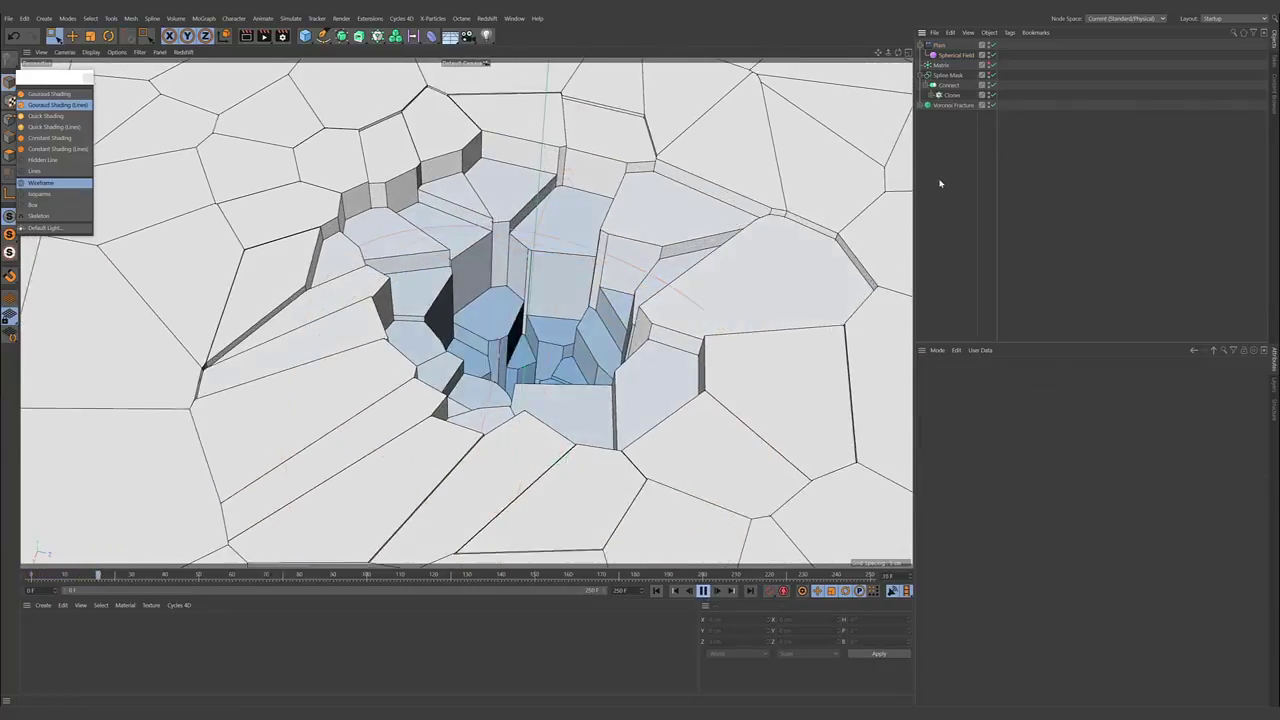
{"action": "left_click_drag", "start_coordinate": [692, 310], "coordinate": [682, 243], "text": "alt"}
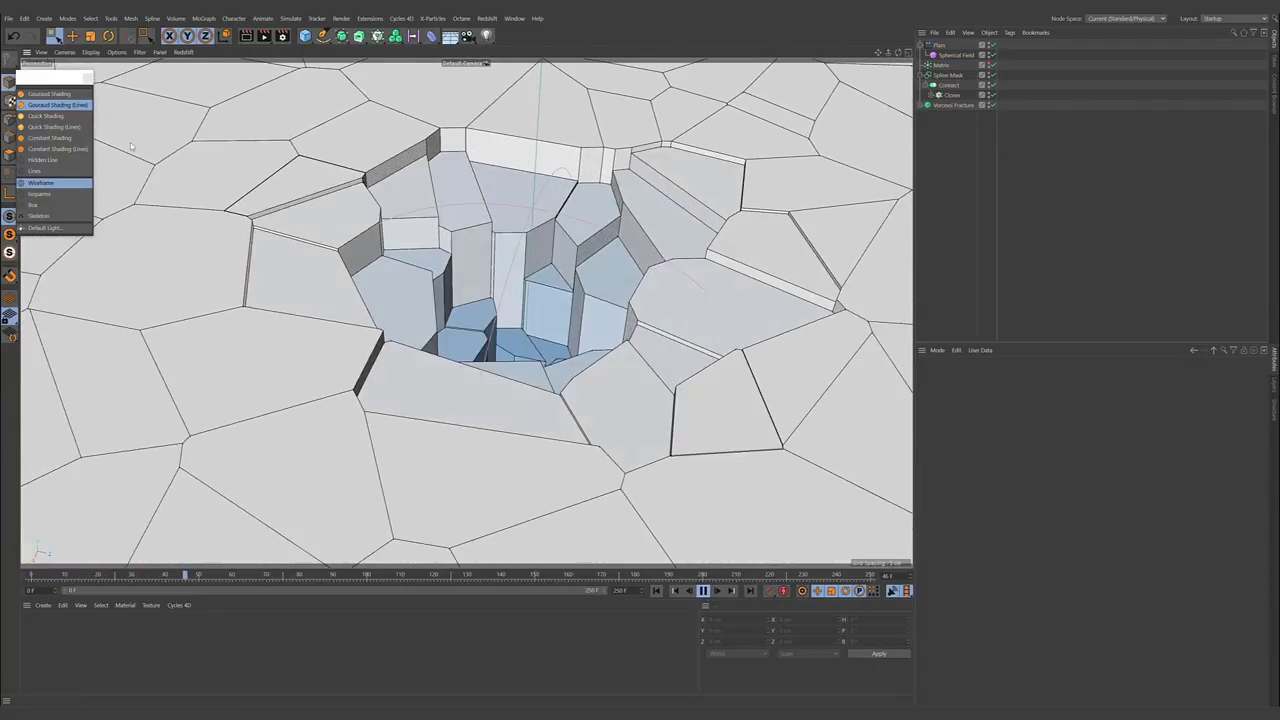
{"action": "left_click", "coordinate": [44, 117]}
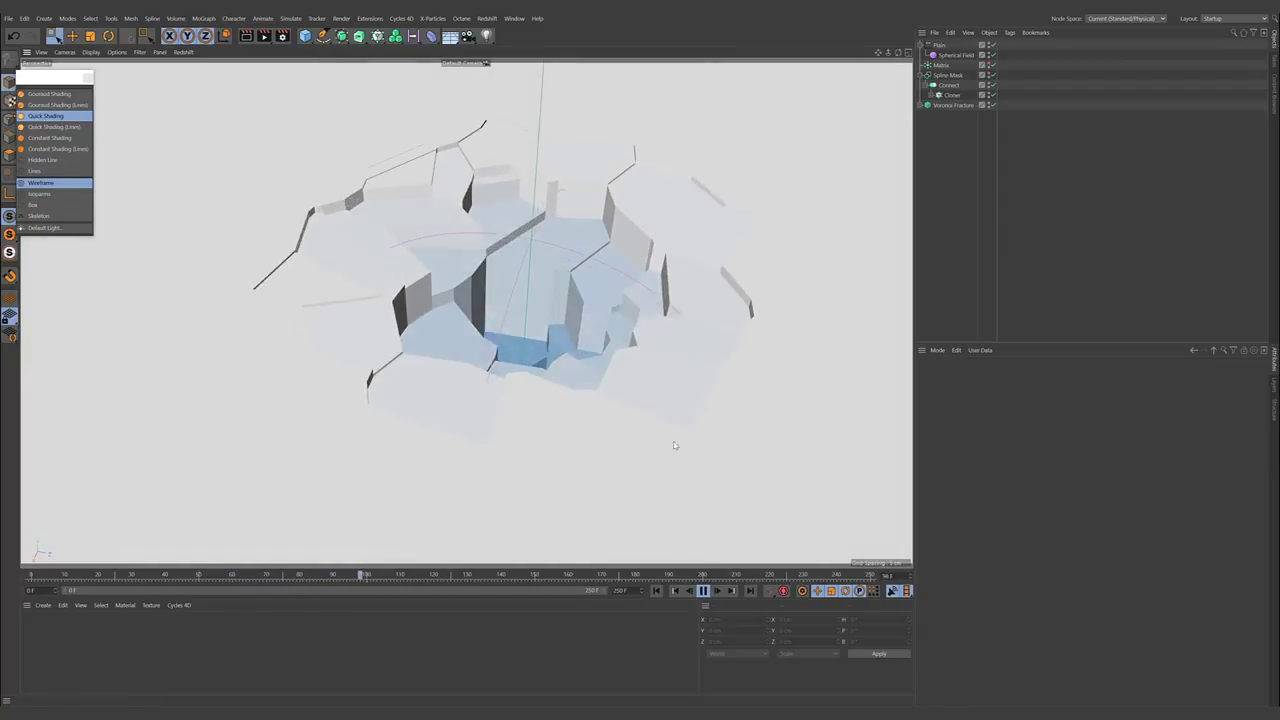
{"action": "left_click", "coordinate": [705, 592]}
{"action": "left_click_drag", "start_coordinate": [575, 459], "coordinate": [579, 470], "text": "alt"}
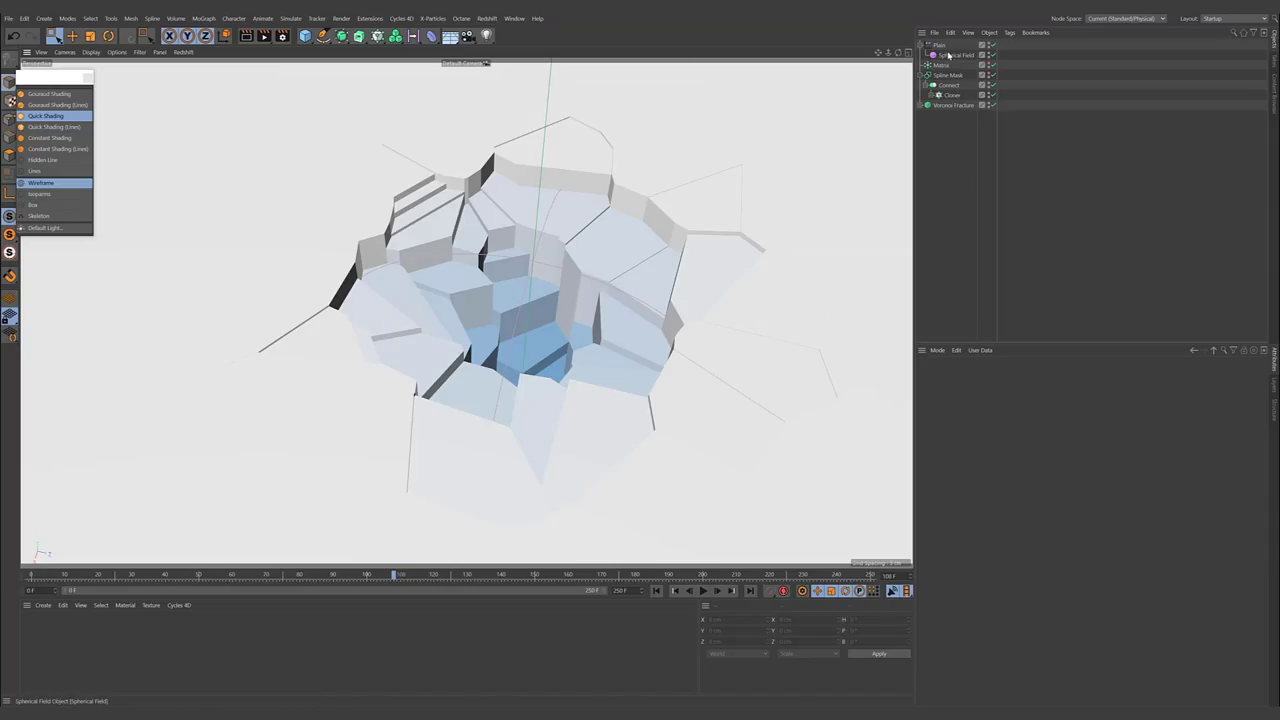
- Change the Spherical Field's remap colour to a pinkish red with hue 349° and value 94 %
{"action": "left_click", "coordinate": [948, 56]}
{"action": "left_click", "coordinate": [1078, 376]}
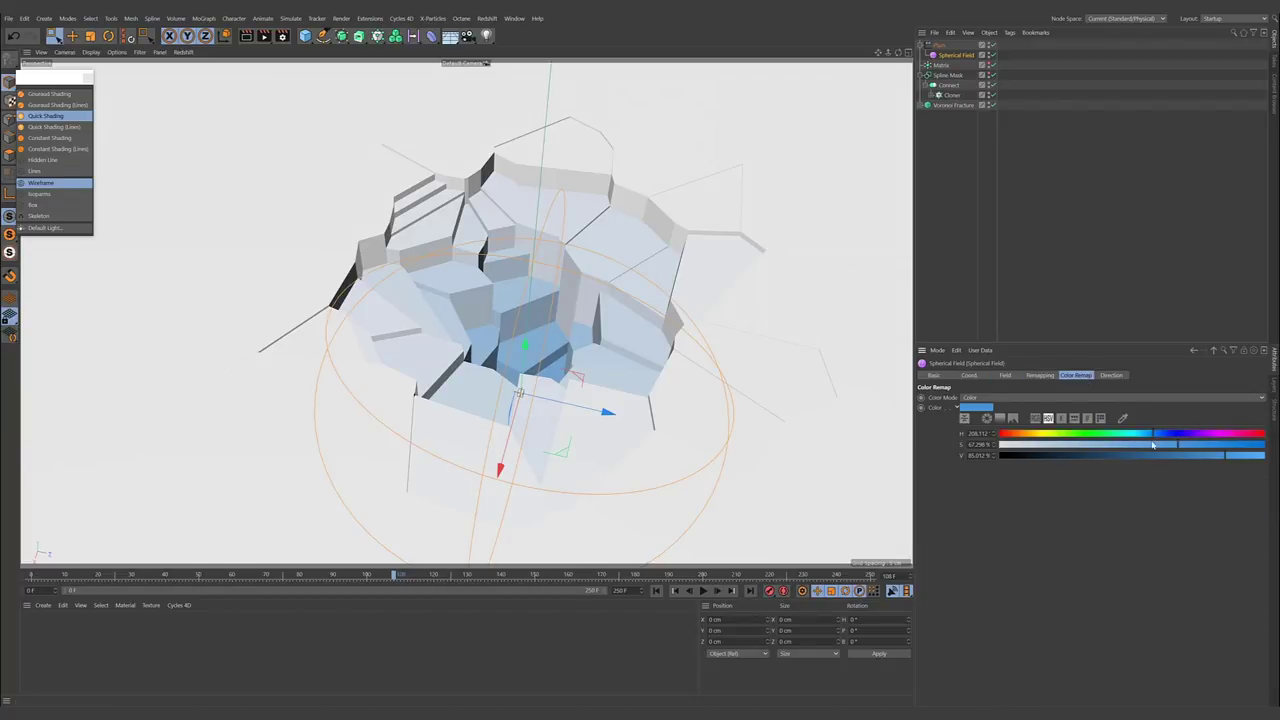
{"action": "left_click_drag", "start_coordinate": [1188, 439], "coordinate": [1251, 442]}
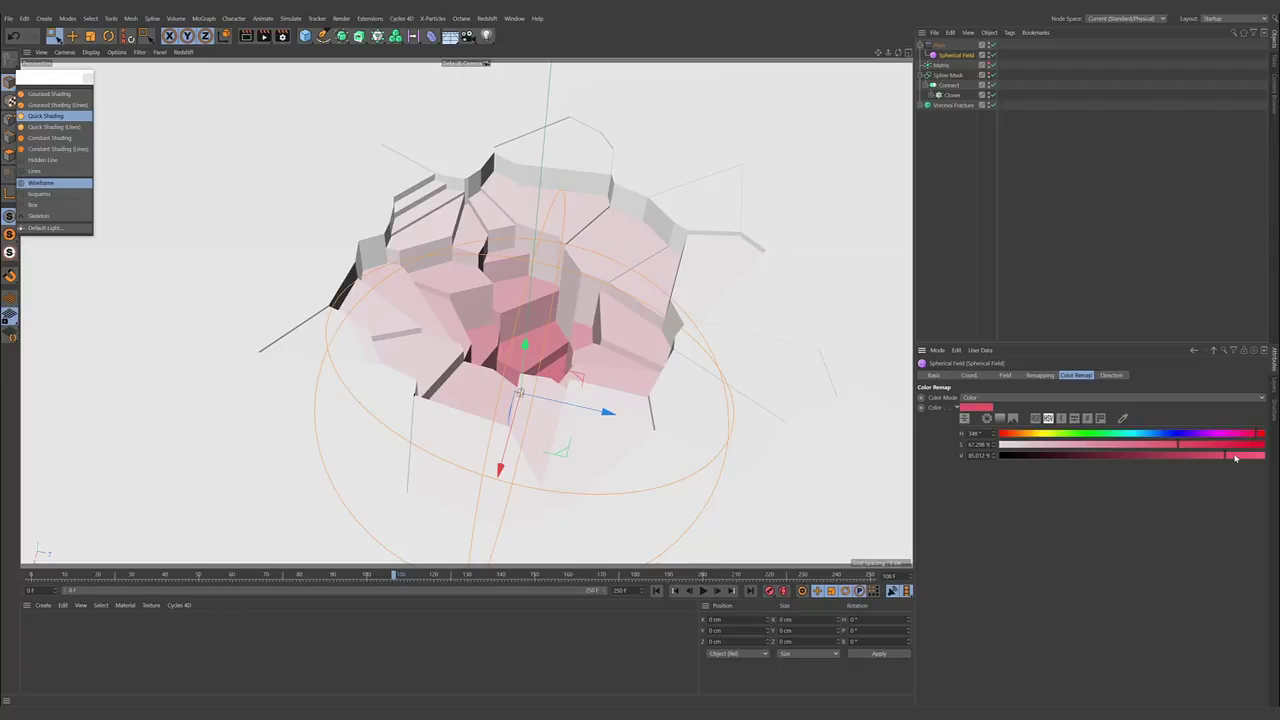
{"action": "left_click_drag", "start_coordinate": [1236, 458], "coordinate": [1250, 457]}
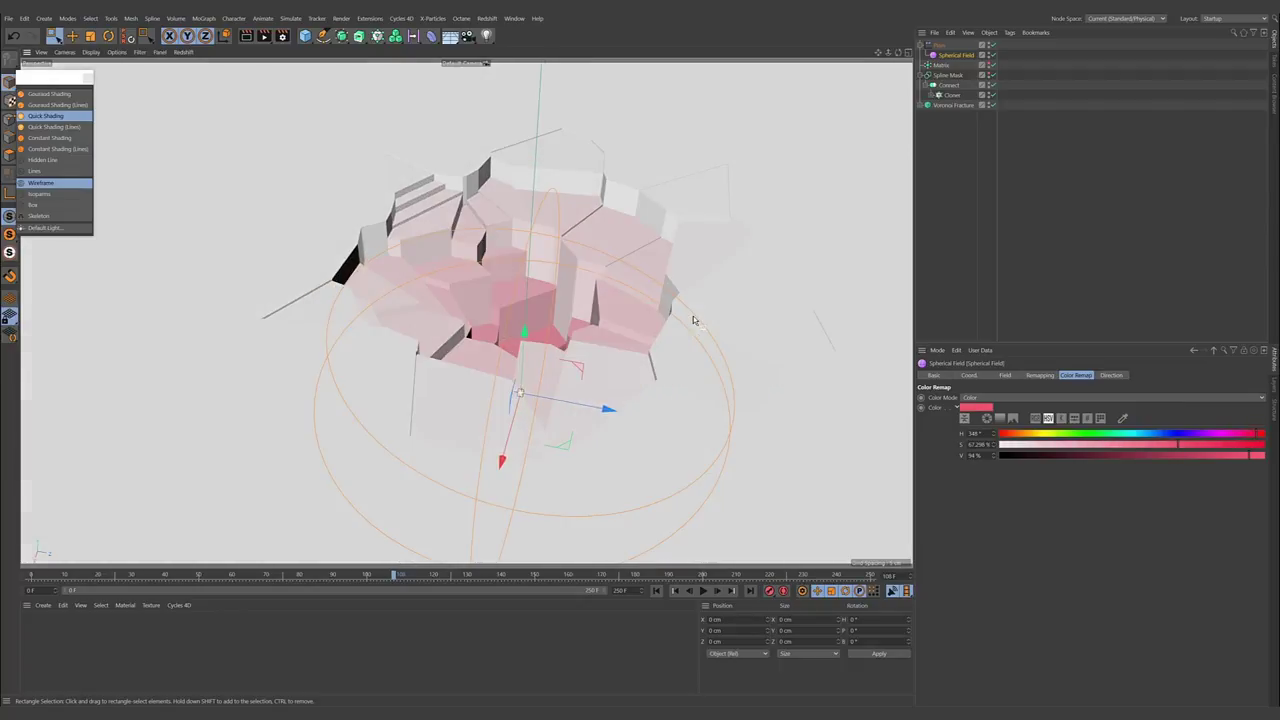
{"action": "middle_click_drag", "start_coordinate": [695, 321], "coordinate": [675, 324], "text": "alt"}
{"action": "middle_click_drag", "start_coordinate": [724, 259], "coordinate": [704, 266], "text": "alt"}
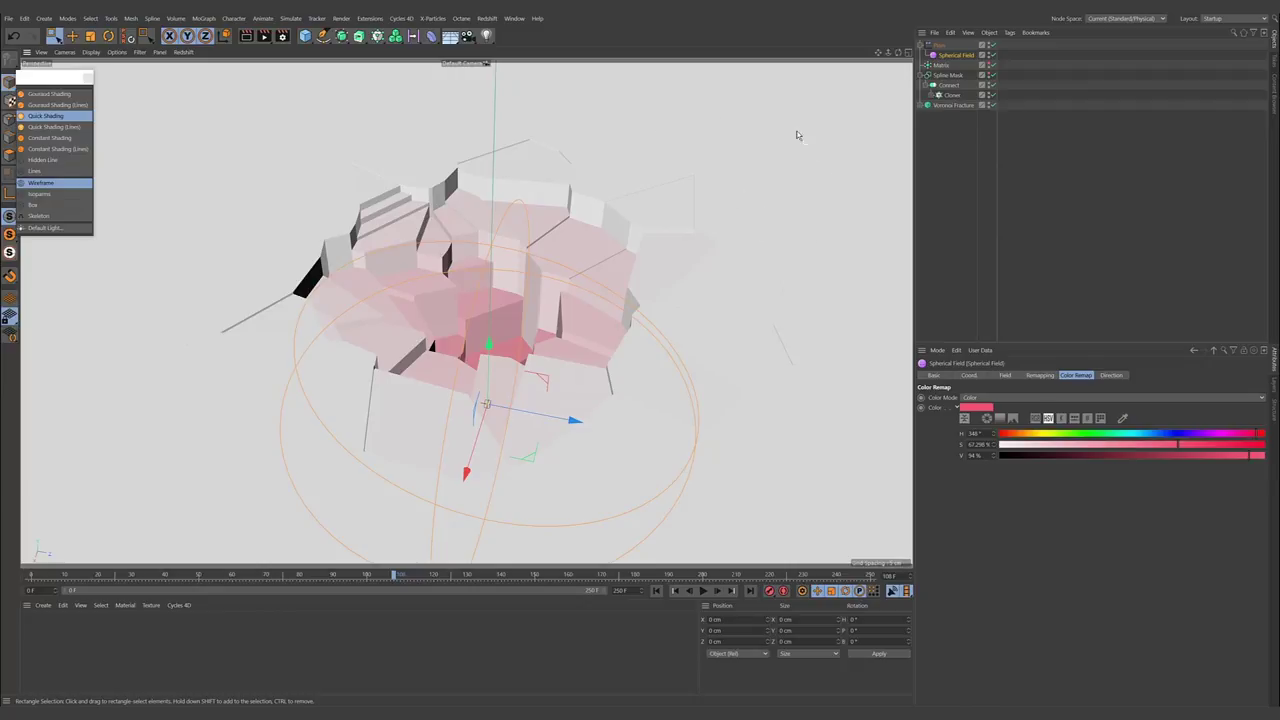
- Try an Offset Fragments value of 0.1 cm on the Voronoi Fracture, settle on 0.05 cm and deselect the object
{"action": "left_click", "coordinate": [950, 105]}
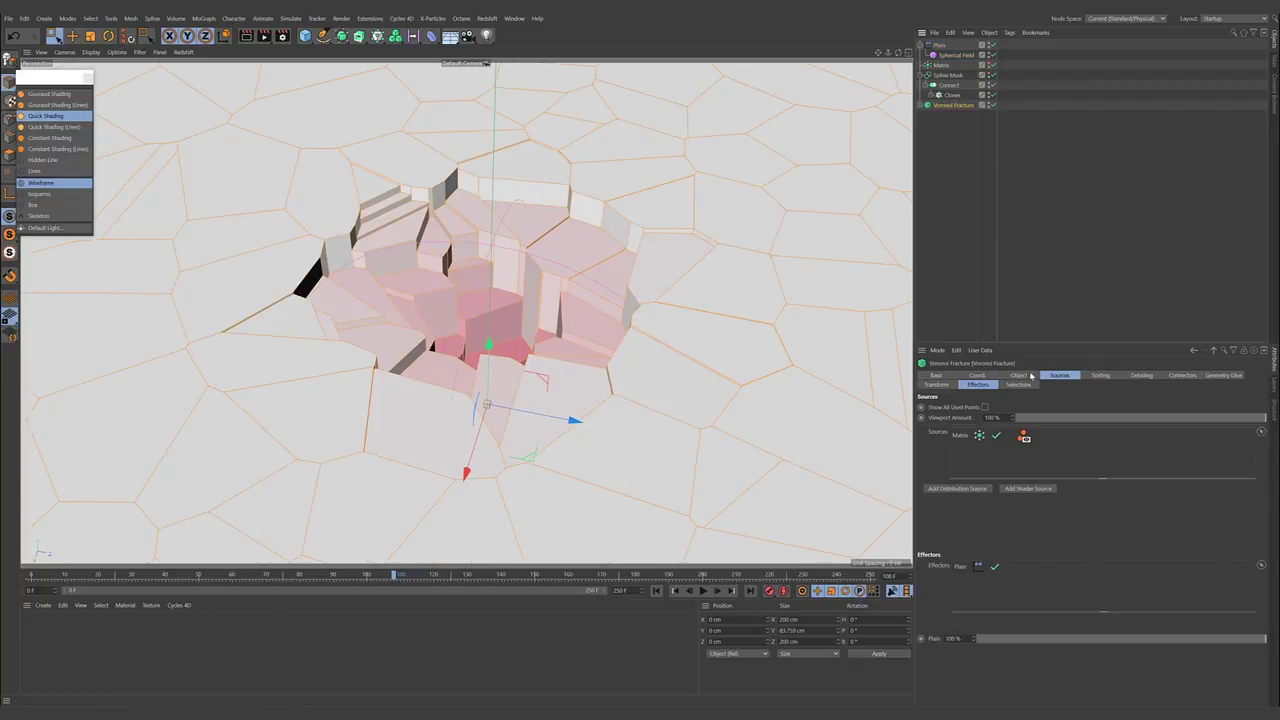
{"action": "left_click", "coordinate": [1019, 375]}
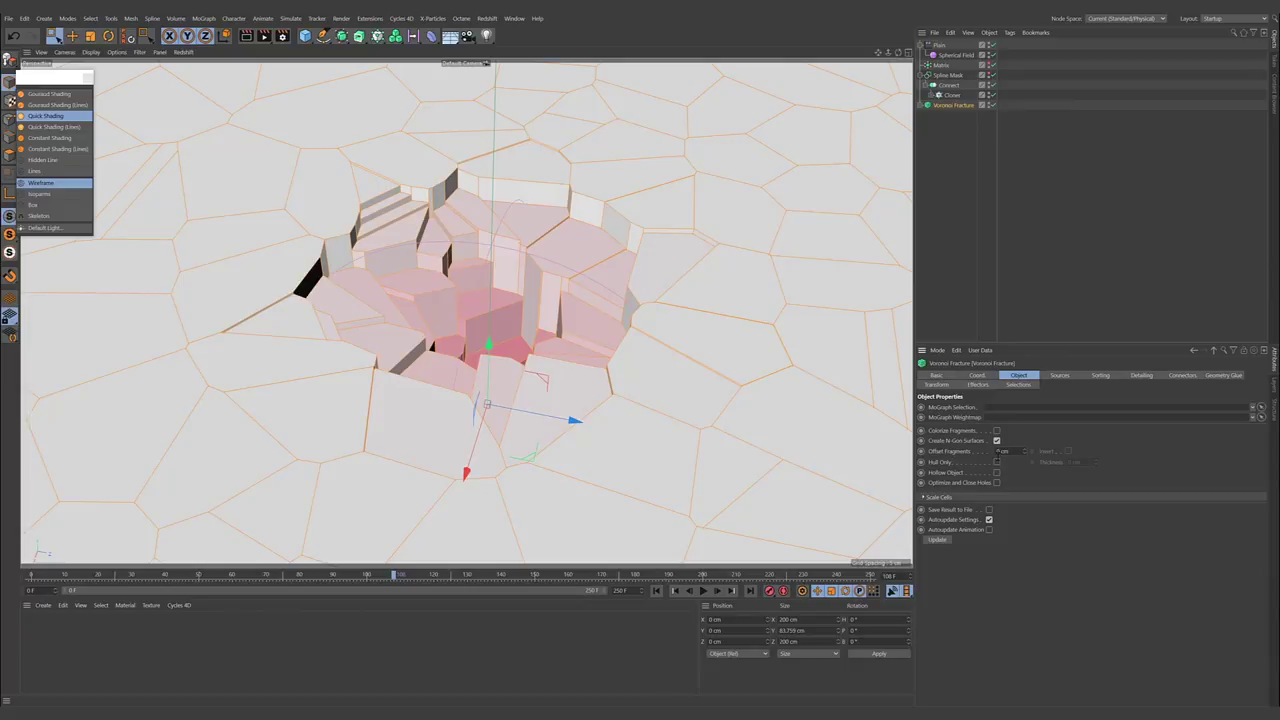
{"action": "left_click", "coordinate": [998, 451]}
{"action": "type", "text": "0.1"}
{"action": "key", "text": "Return"}
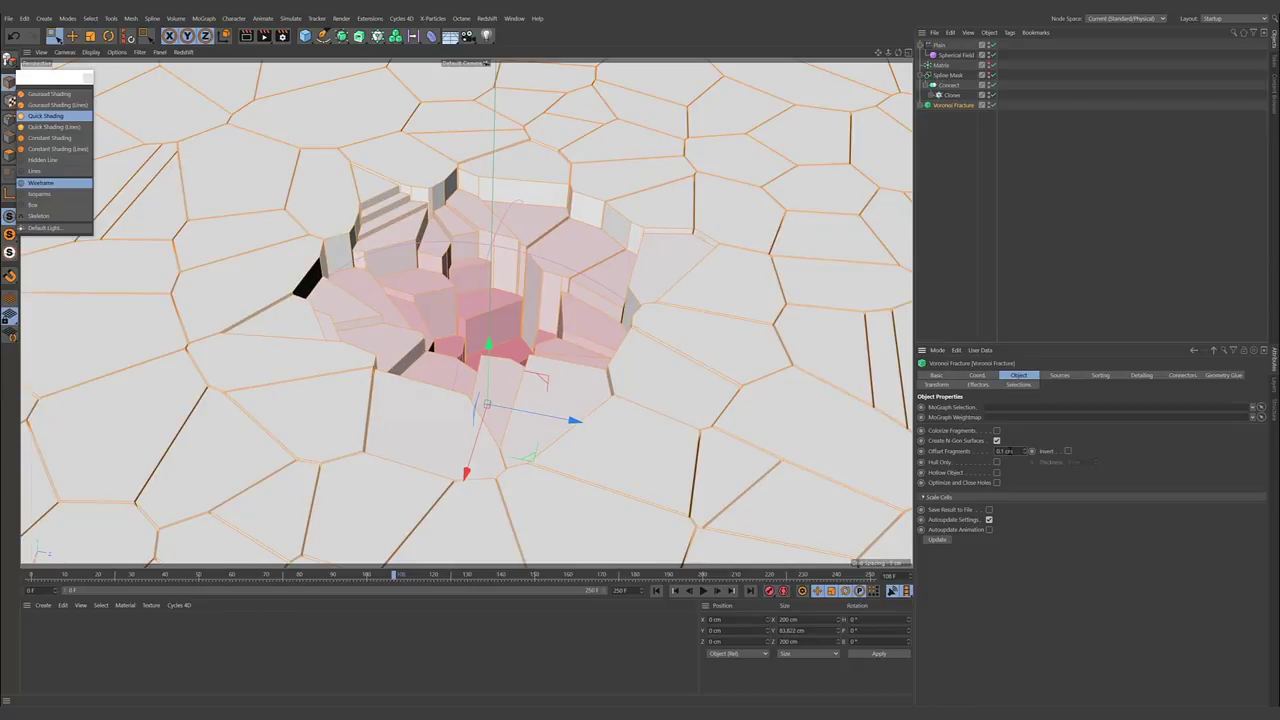
{"action": "left_click_drag", "start_coordinate": [1002, 452], "coordinate": [1048, 456]}
{"action": "type", "text": "0.05"}
{"action": "key", "text": "Return"}
{"action": "left_click", "coordinate": [978, 243]}
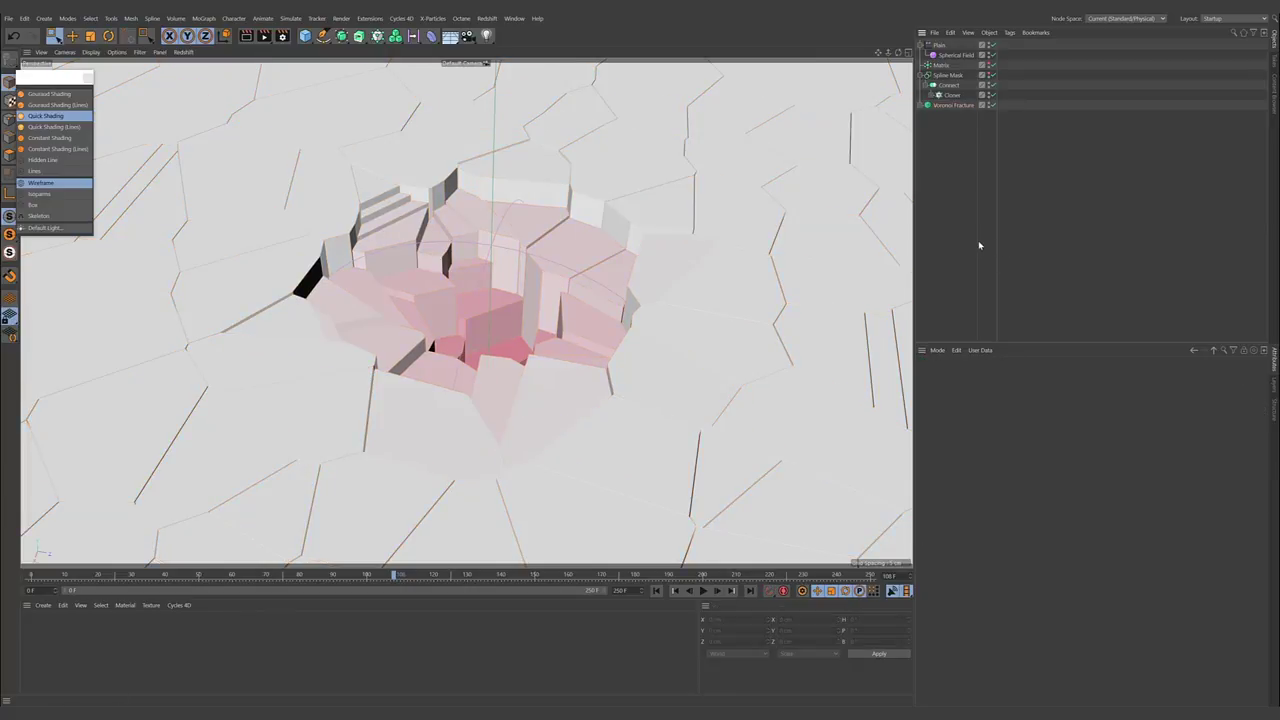
- Set the Voronoi Fracture's Offset Fragments to 0.025 cm, deselect it and play the animation to check the gaps
{"action": "left_click", "coordinate": [952, 106]}
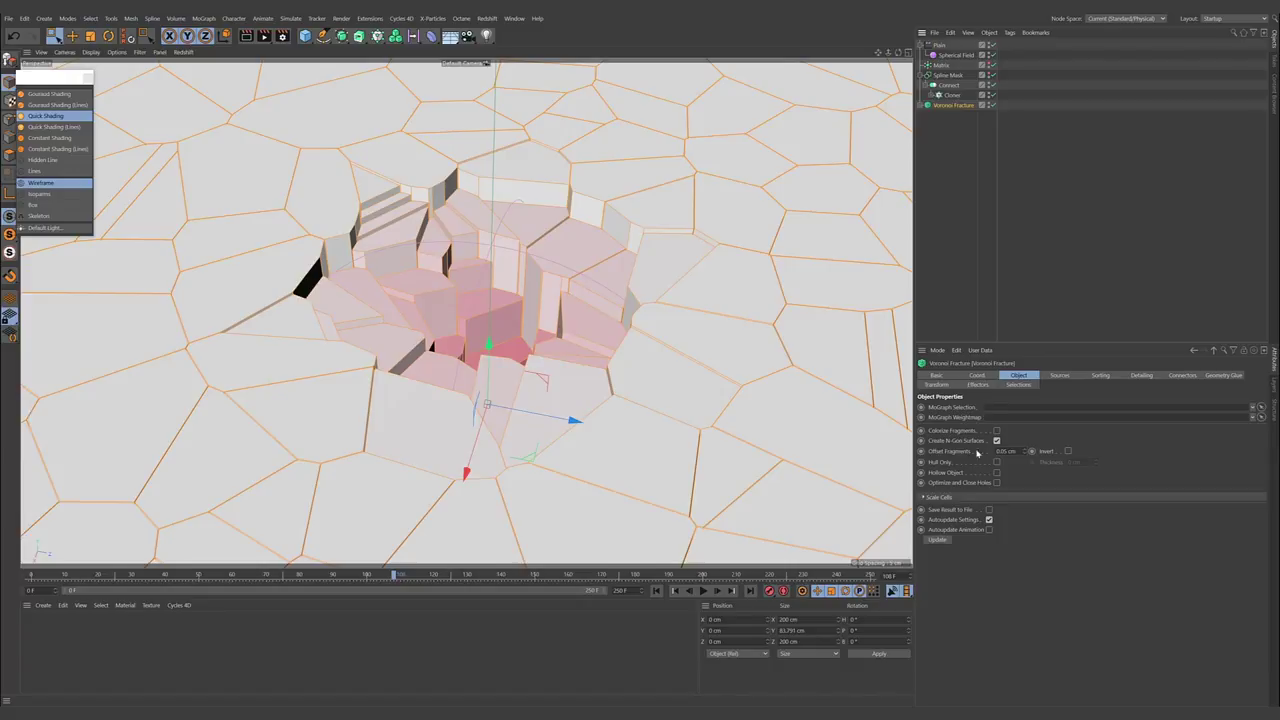
{"action": "left_click_drag", "start_coordinate": [1004, 451], "coordinate": [1074, 452]}
{"action": "type", "text": "0"}
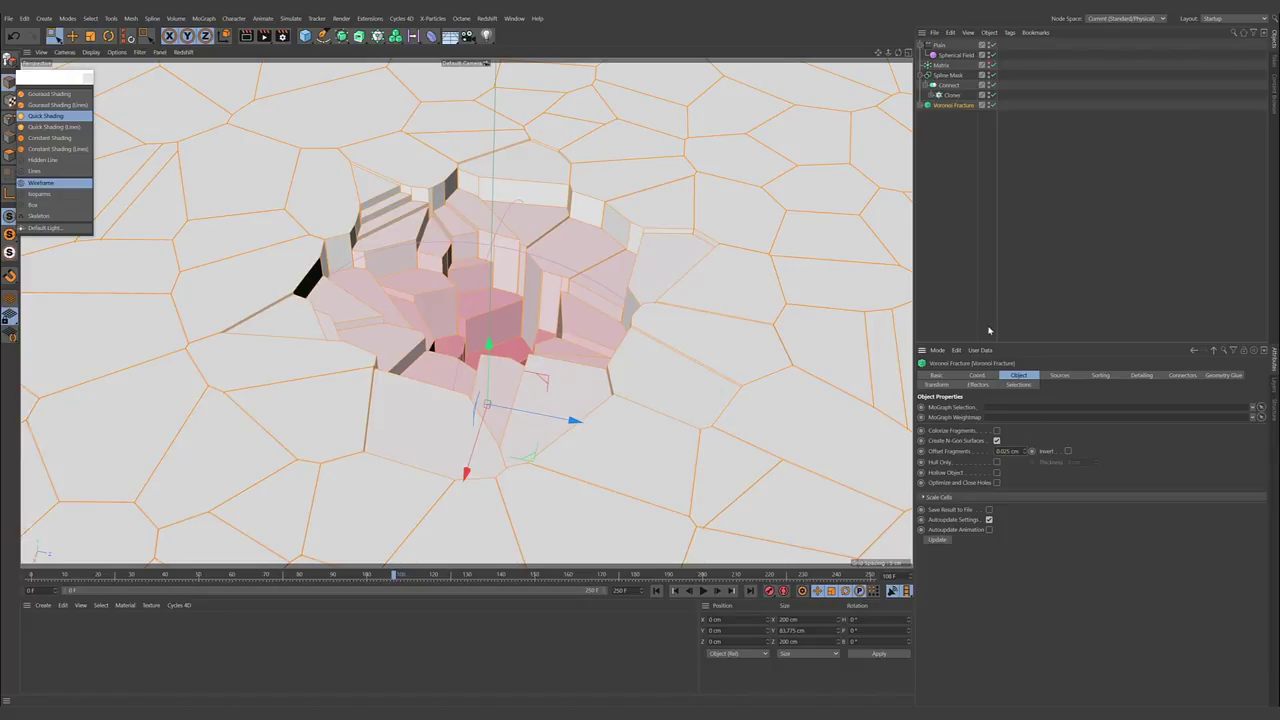
{"action": "left_click", "coordinate": [981, 267]}
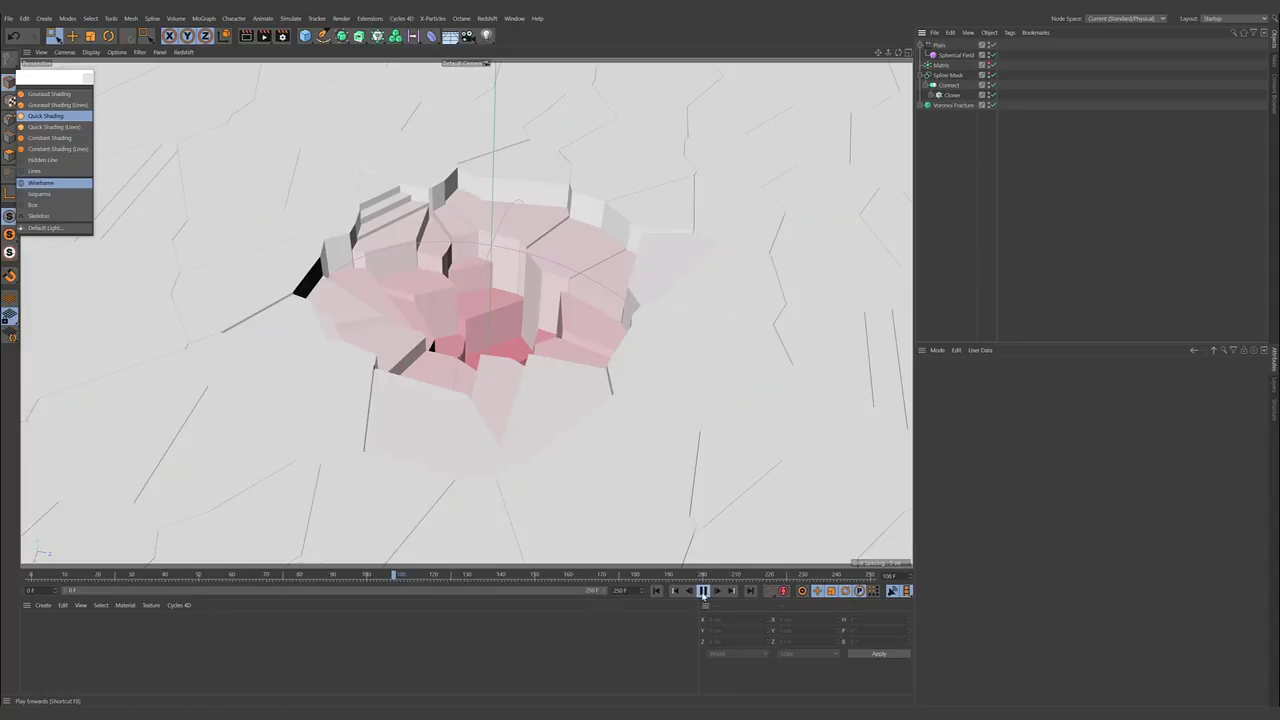
{"action": "left_click", "coordinate": [703, 591]}
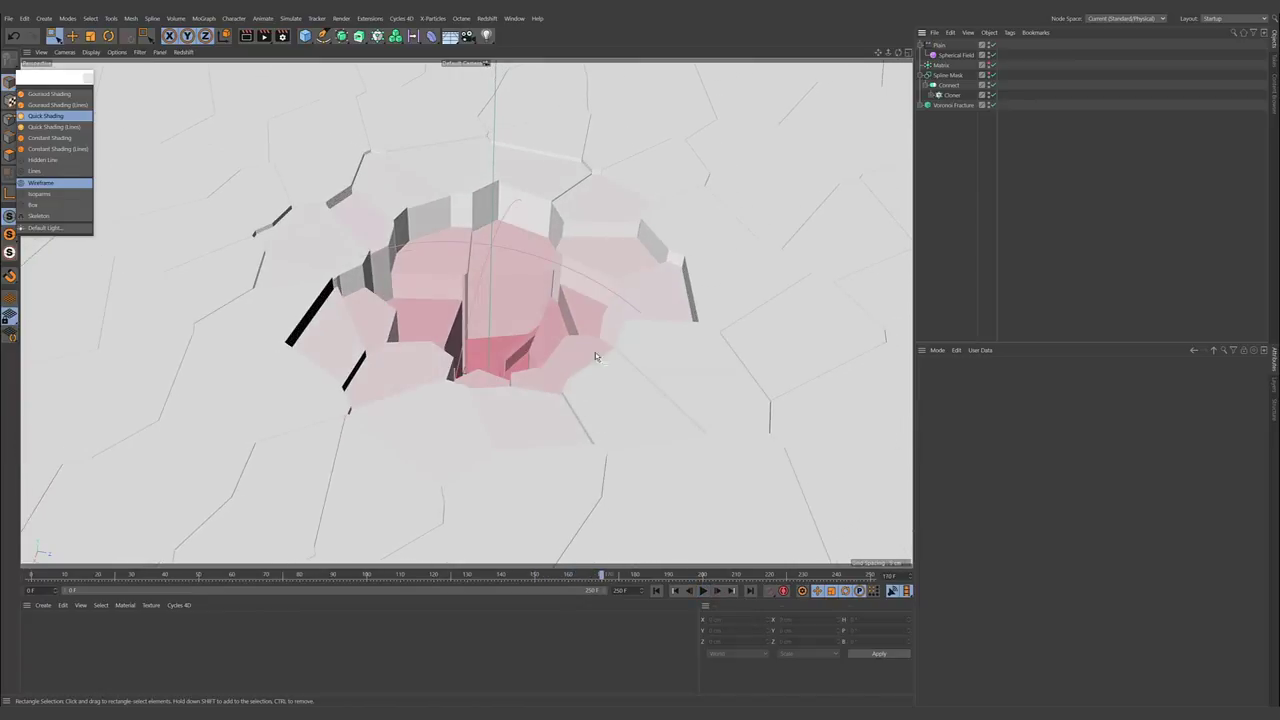
{"action": "left_click_drag", "start_coordinate": [555, 276], "coordinate": [527, 285], "text": "alt"}
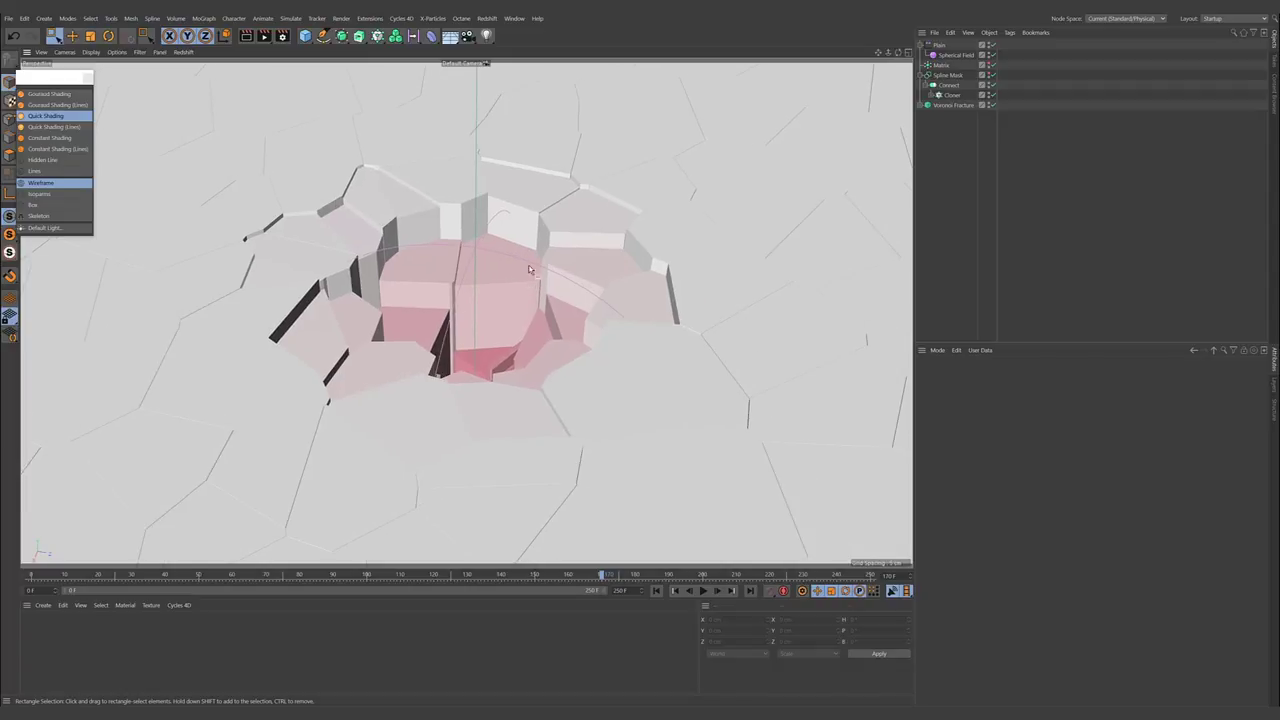
- Switch the renderer to Redshift and show its advanced settings in an enlarged render settings window
{"action": "left_click", "coordinate": [283, 36]}
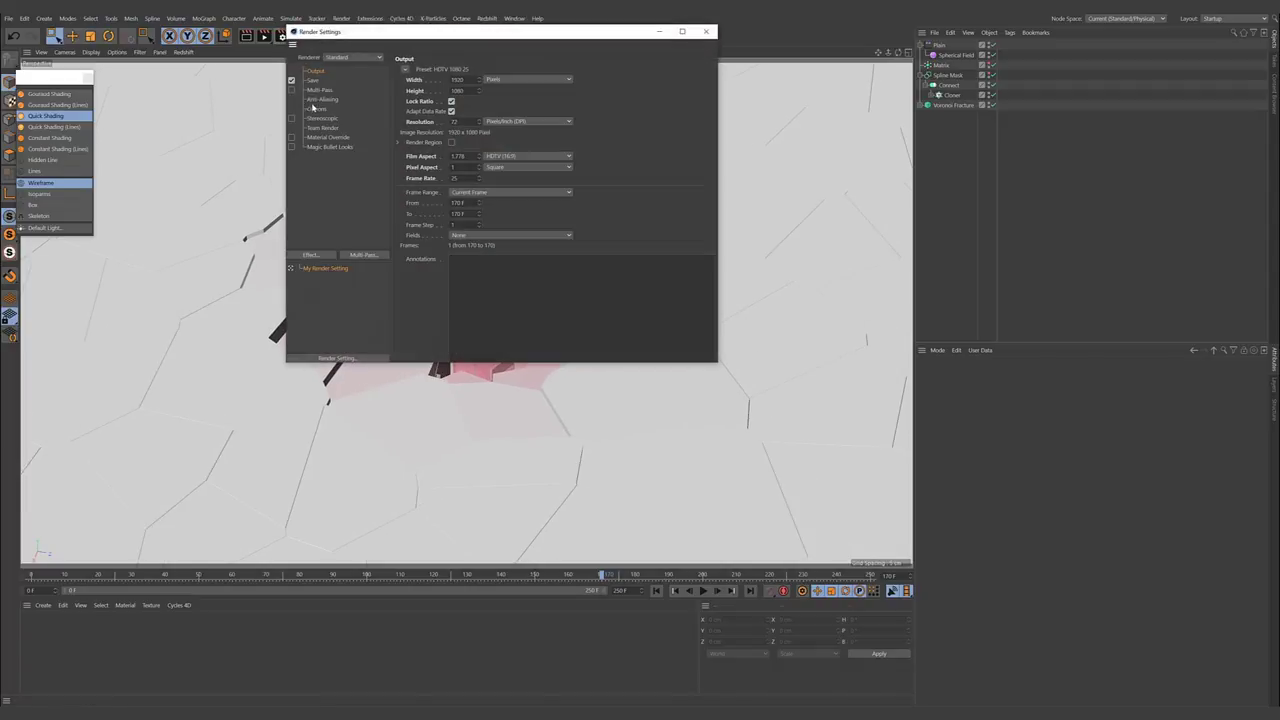
{"action": "left_click", "coordinate": [353, 58]}
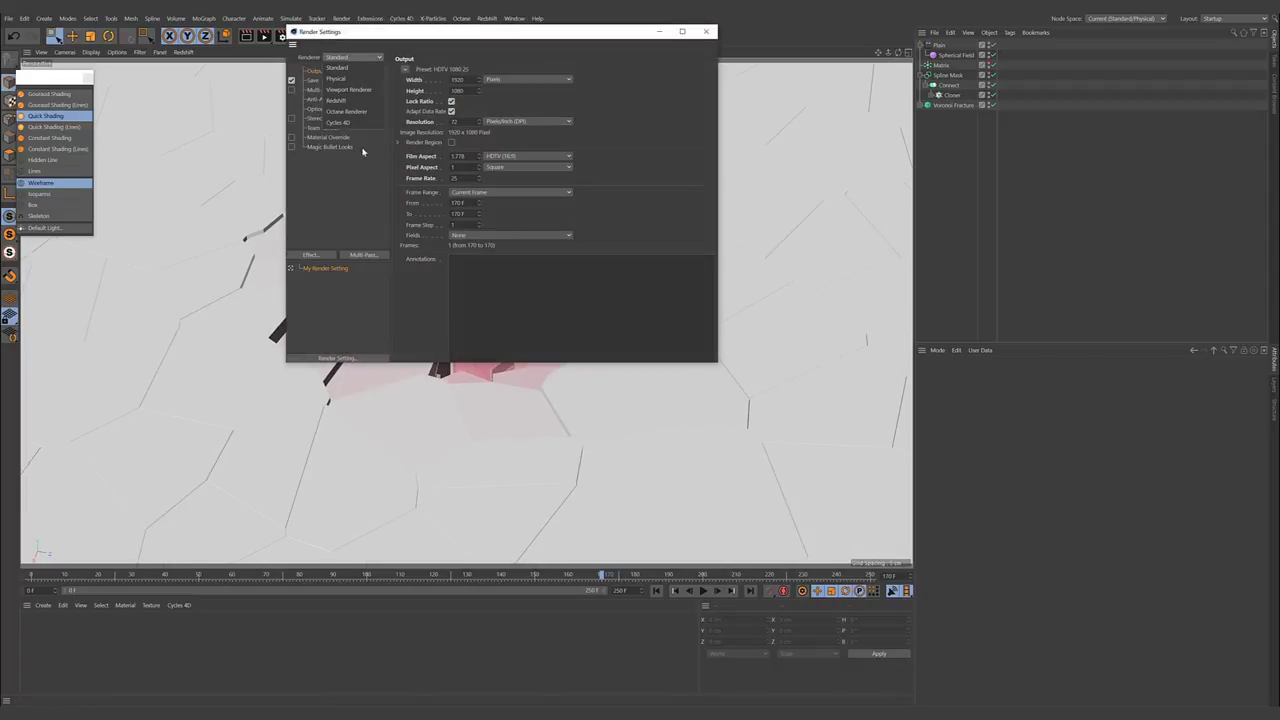
{"action": "left_click", "coordinate": [362, 102]}
{"action": "left_click", "coordinate": [322, 90]}
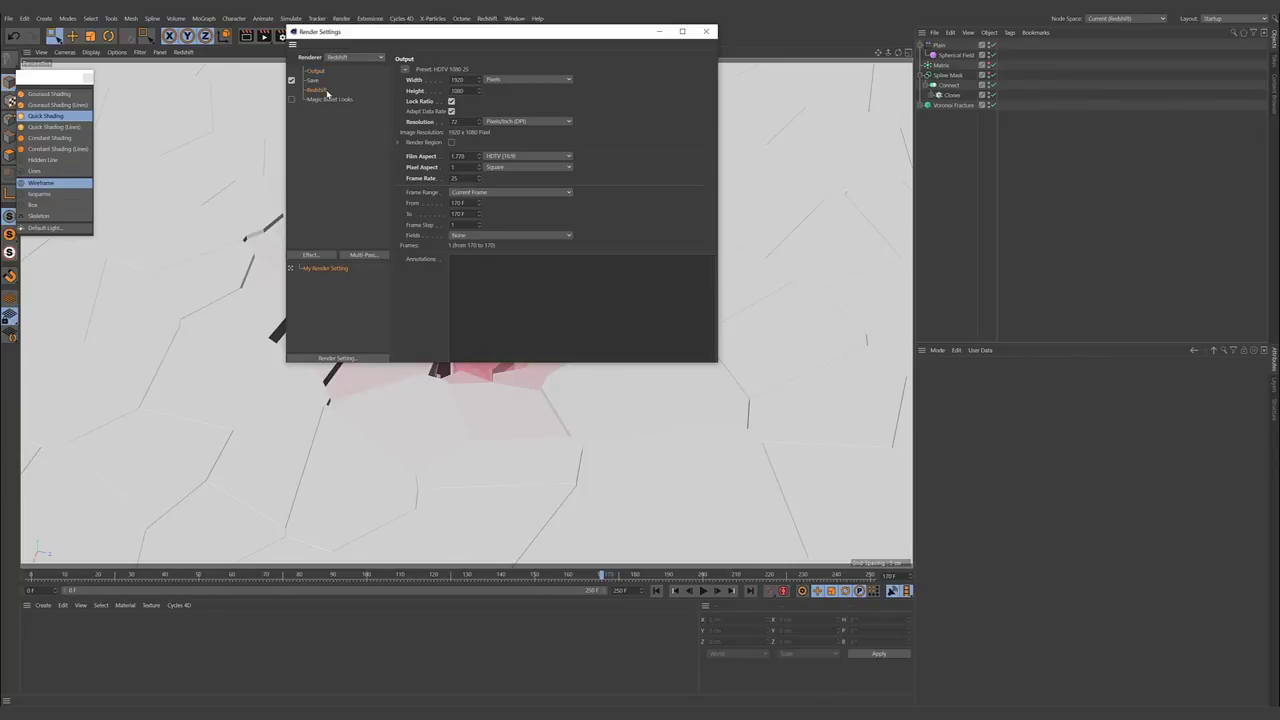
{"action": "left_click_drag", "start_coordinate": [559, 33], "coordinate": [551, 60]}
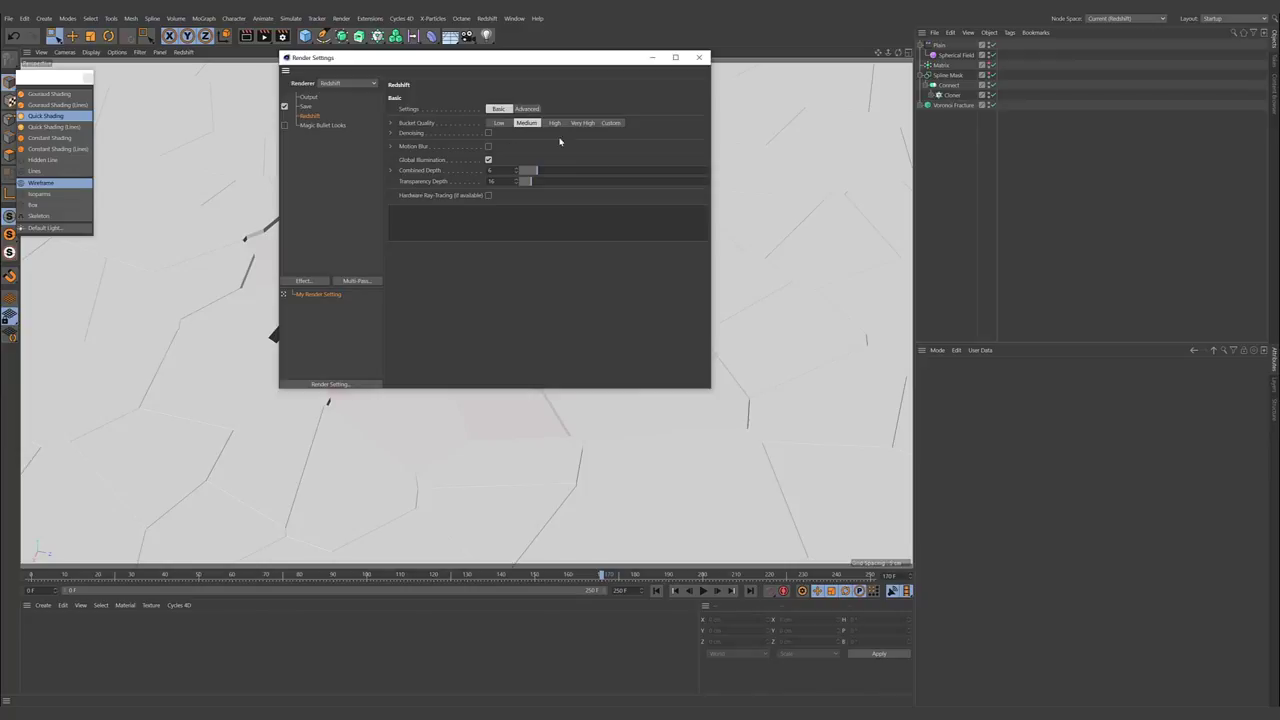
{"action": "left_click_drag", "start_coordinate": [711, 390], "coordinate": [789, 435]}
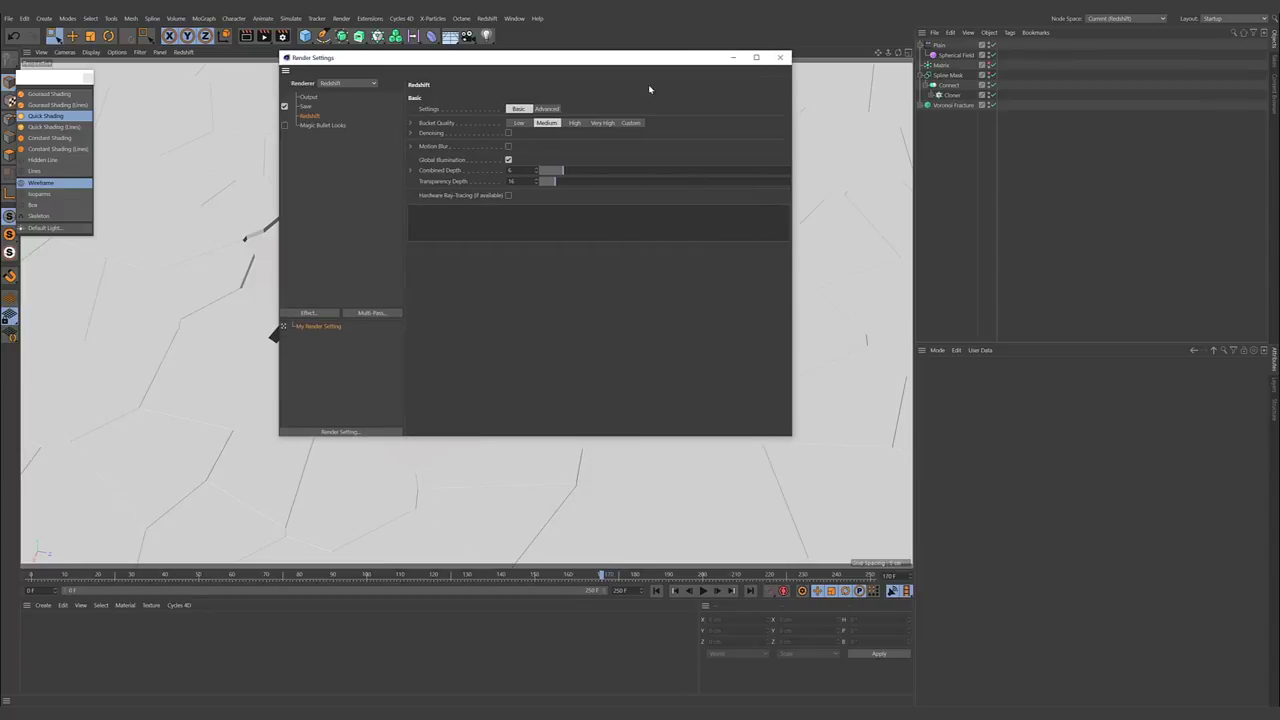
{"action": "left_click_drag", "start_coordinate": [672, 60], "coordinate": [617, 80]}
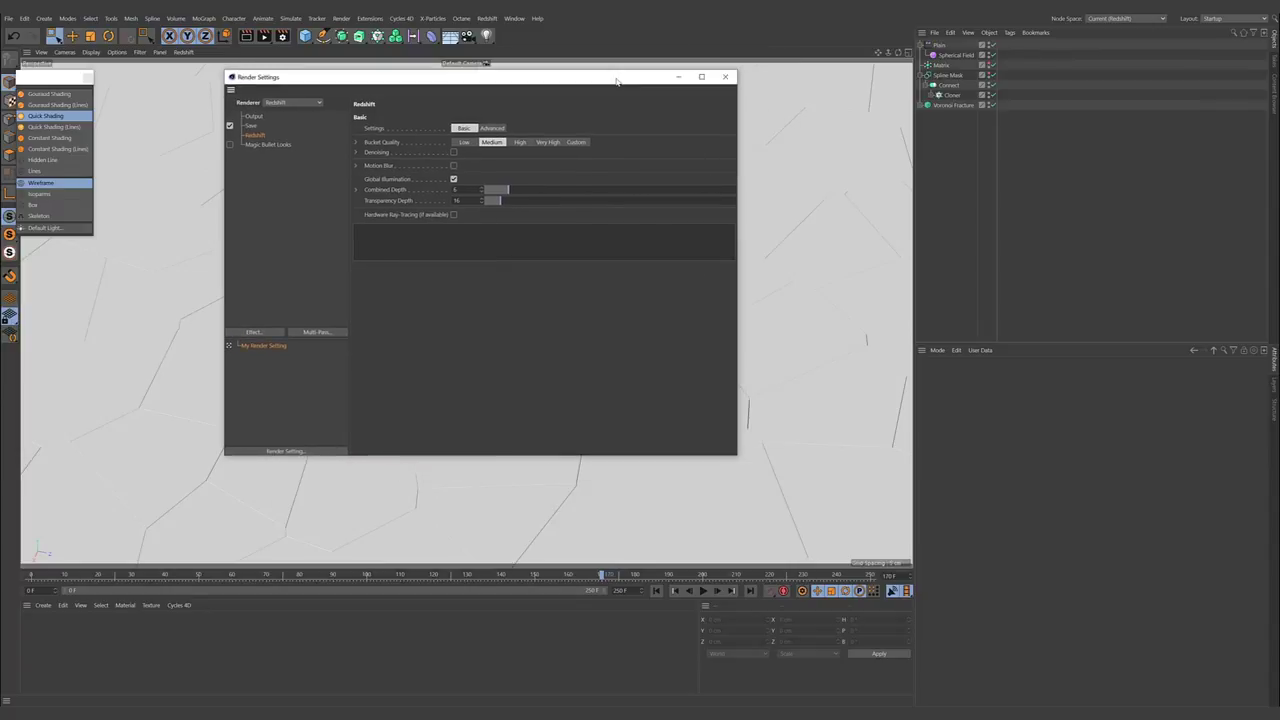
{"action": "left_click", "coordinate": [491, 128]}
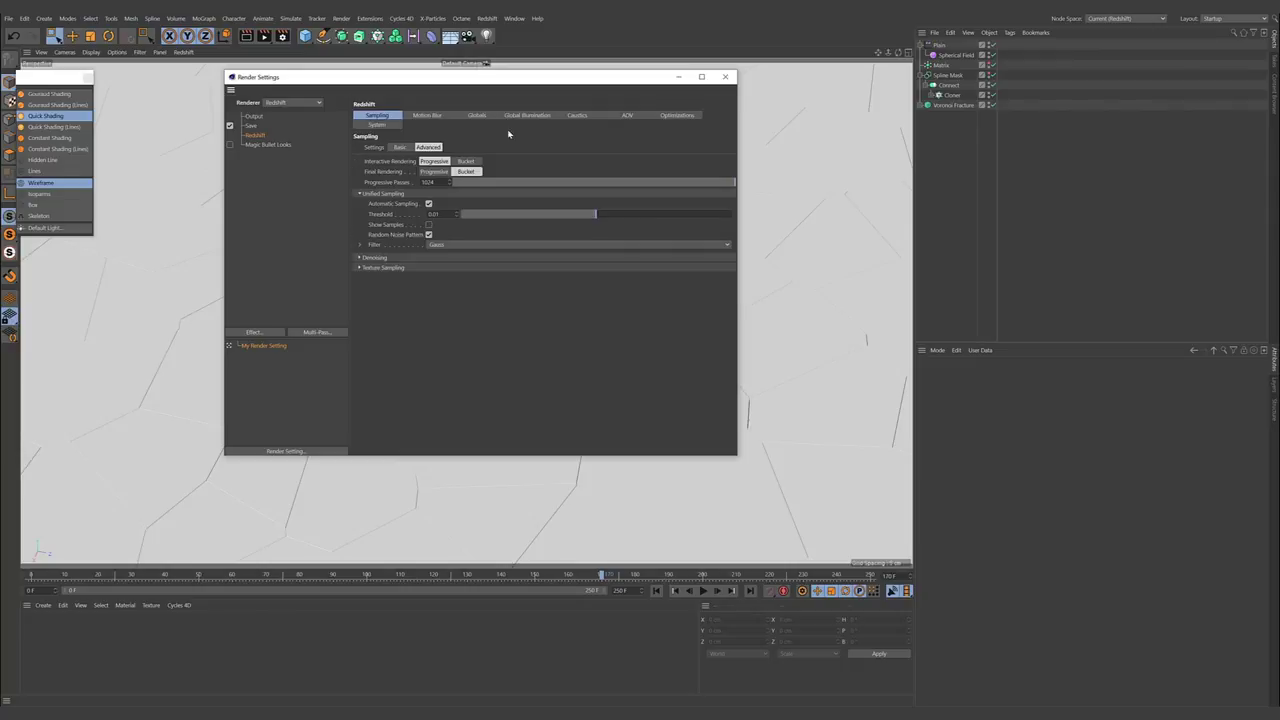
- Set the Brute Force GI rays to 1024, keeping Brute Force as primary and Irradiance Point Cloud as secondary engine
{"action": "left_click", "coordinate": [528, 116]}
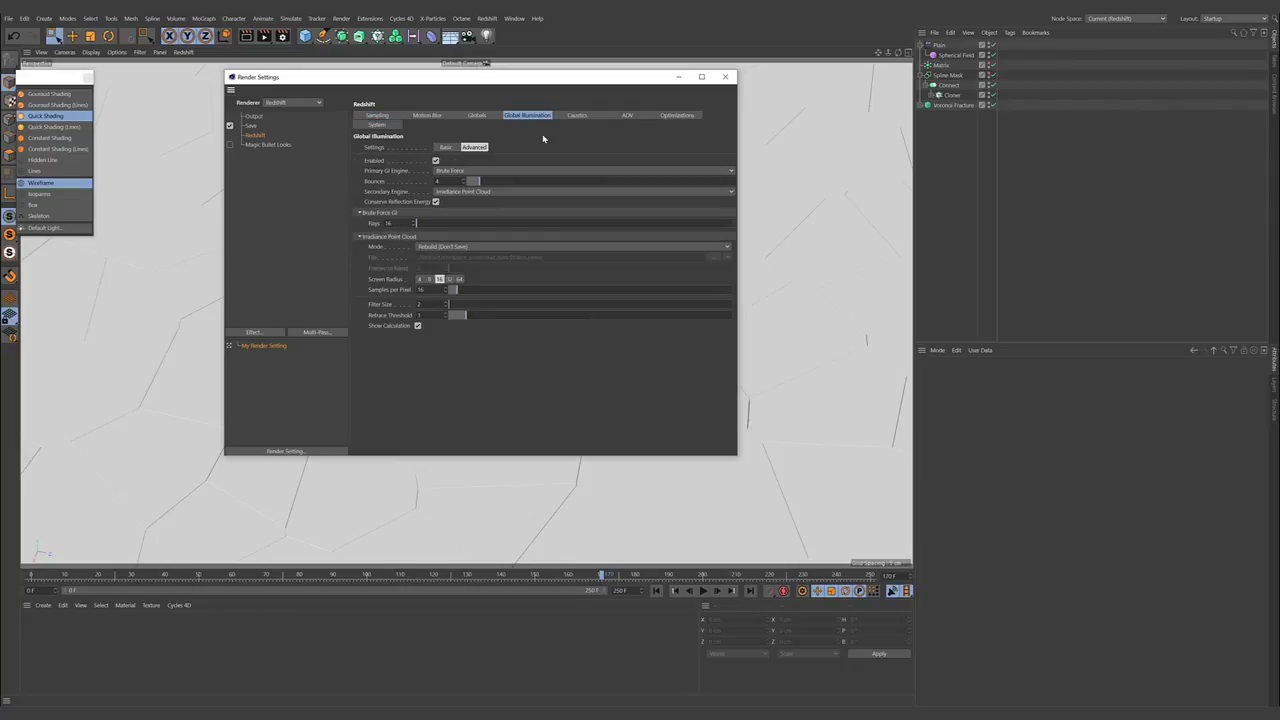
{"action": "left_click", "coordinate": [476, 172]}
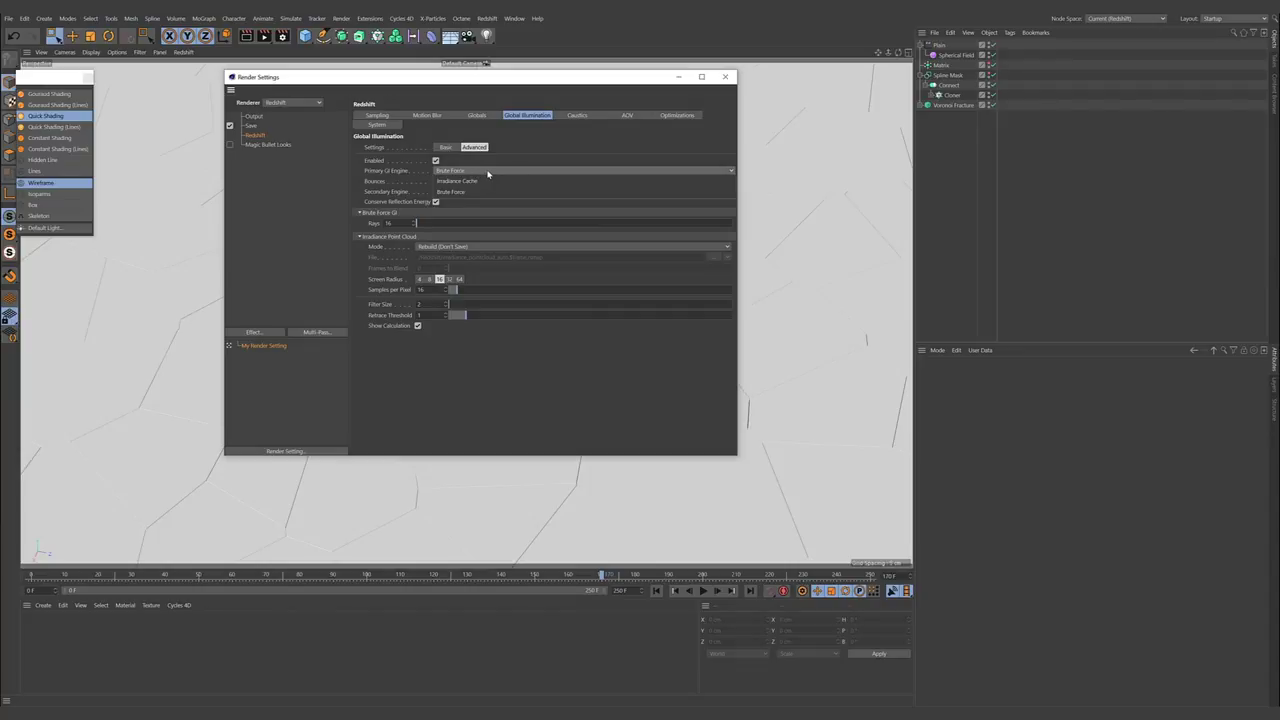
{"action": "left_click", "coordinate": [482, 174]}
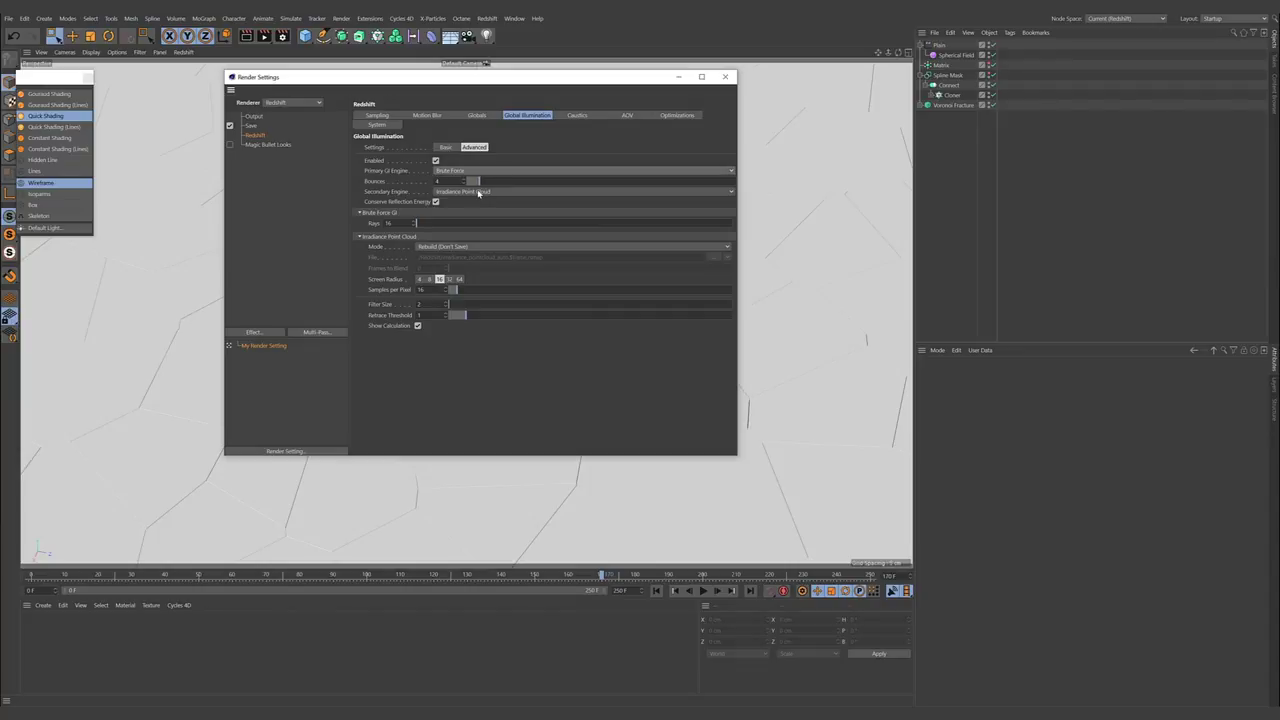
{"action": "left_click", "coordinate": [480, 192]}
{"action": "left_click", "coordinate": [498, 193]}
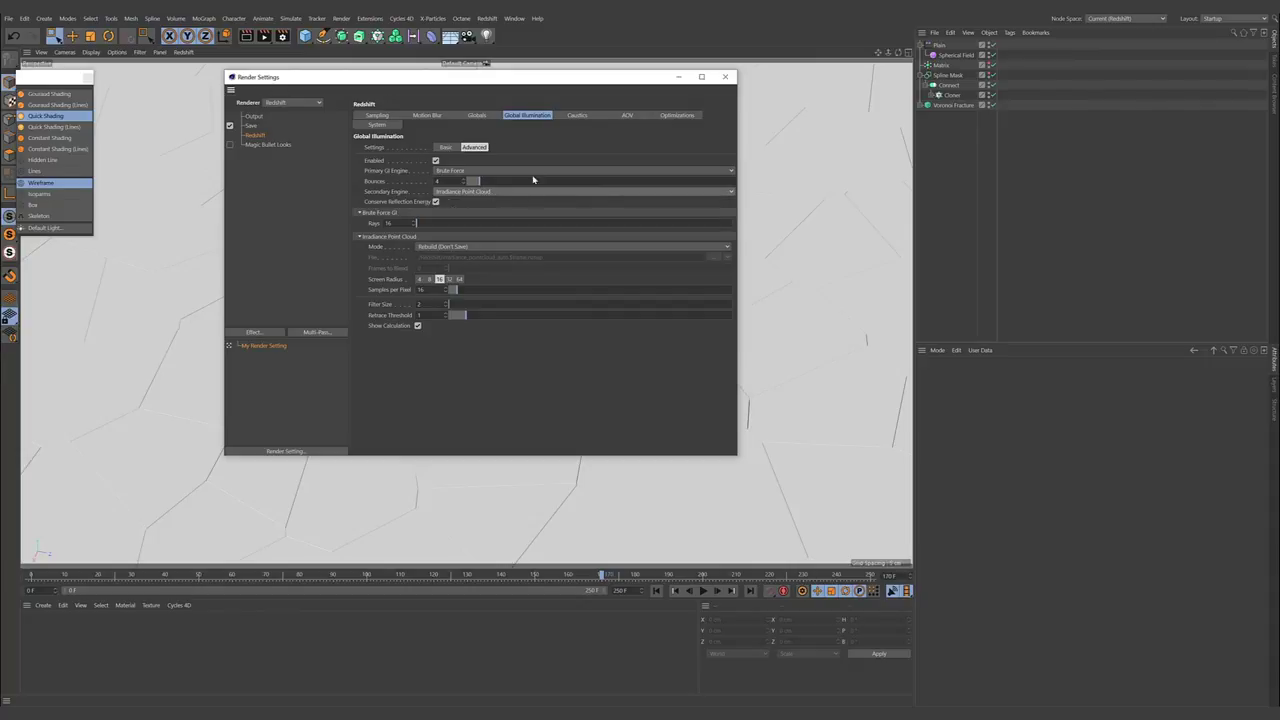
{"action": "left_click", "coordinate": [465, 117]}
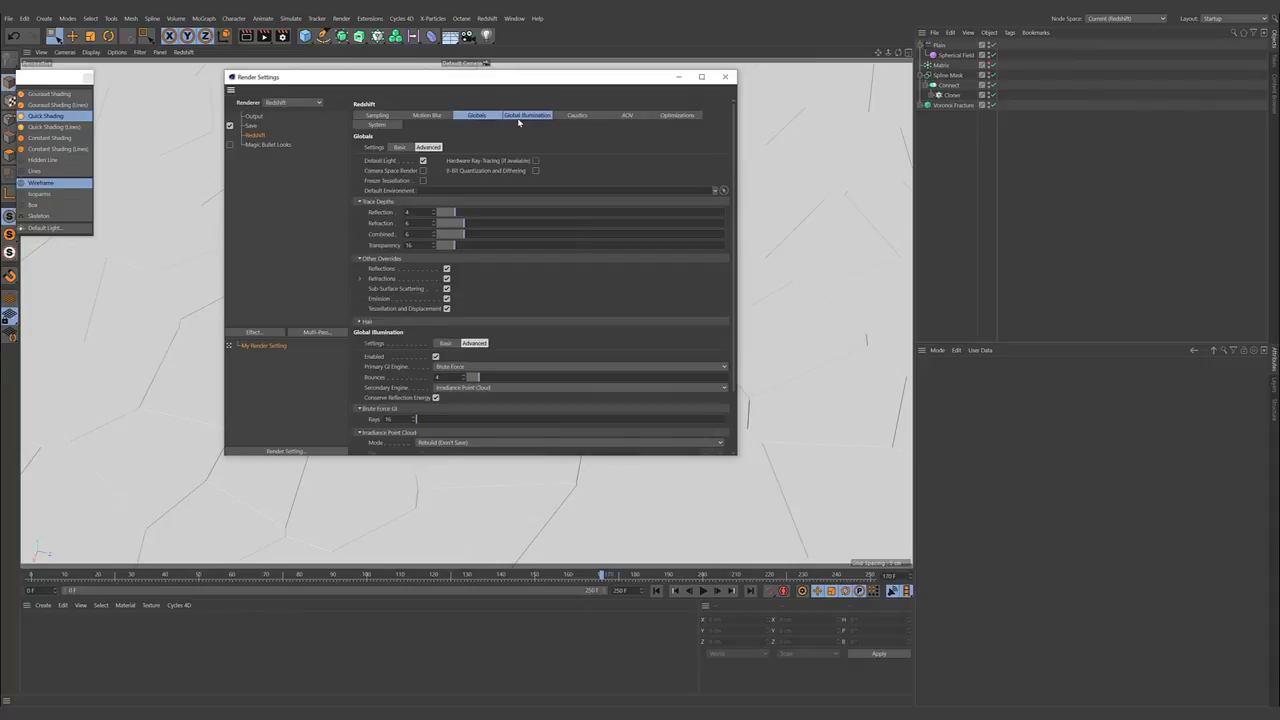
{"action": "left_click", "coordinate": [528, 117]}
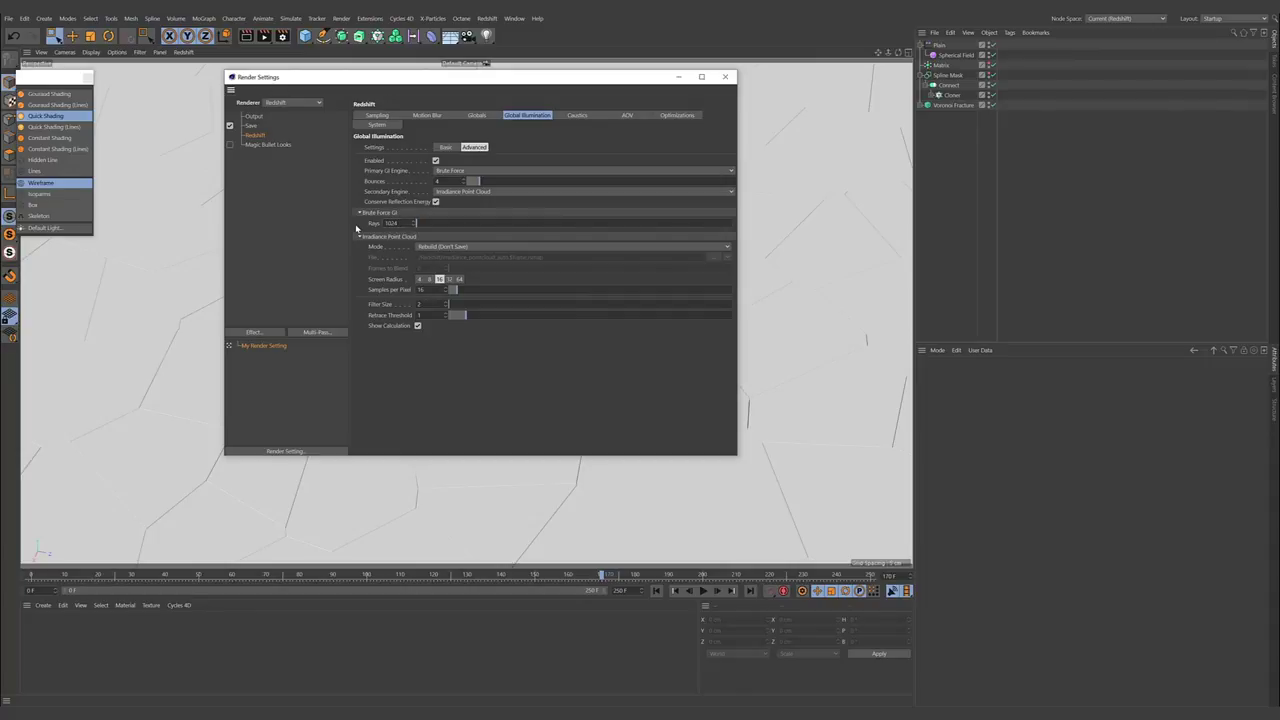
{"action": "key", "text": "Return"}
- Review the remaining Redshift settings from sampling and denoising through caustics, AOV, optimizations and system, and close the render settings
{"action": "left_click", "coordinate": [449, 116]}
{"action": "left_click", "coordinate": [377, 115]}
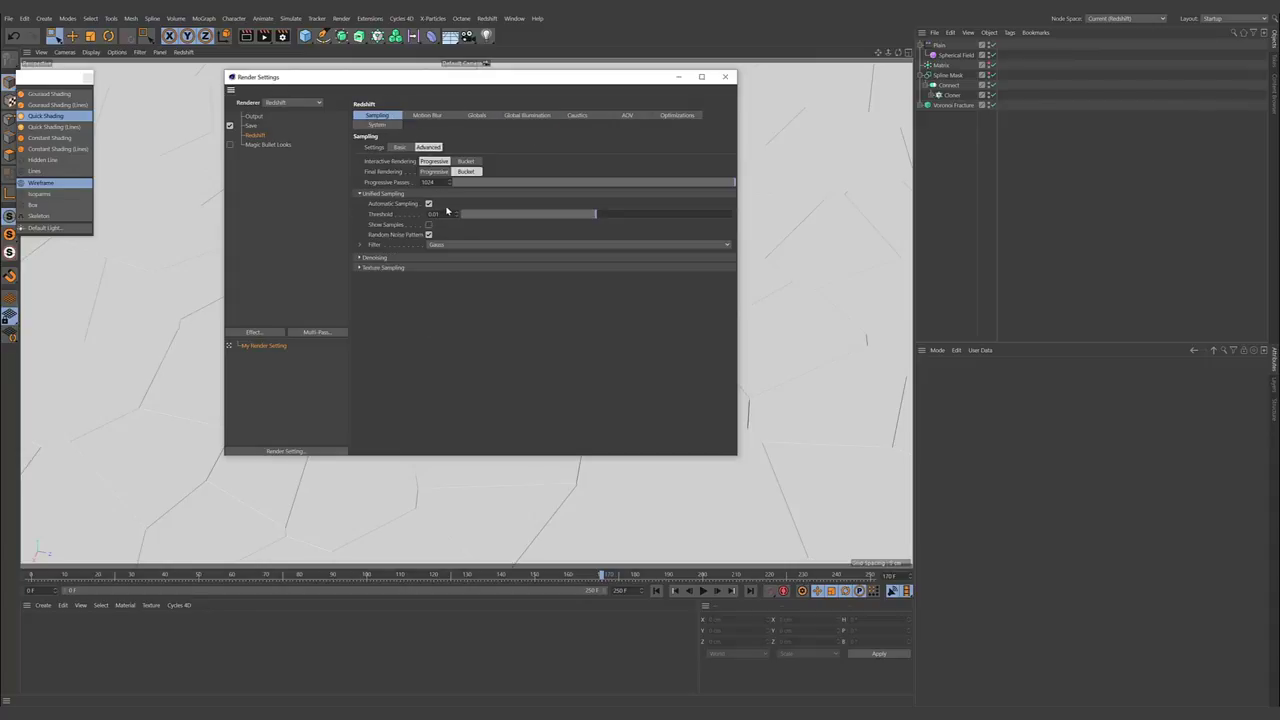
{"action": "left_click", "coordinate": [437, 257]}
{"action": "left_click", "coordinate": [440, 329]}
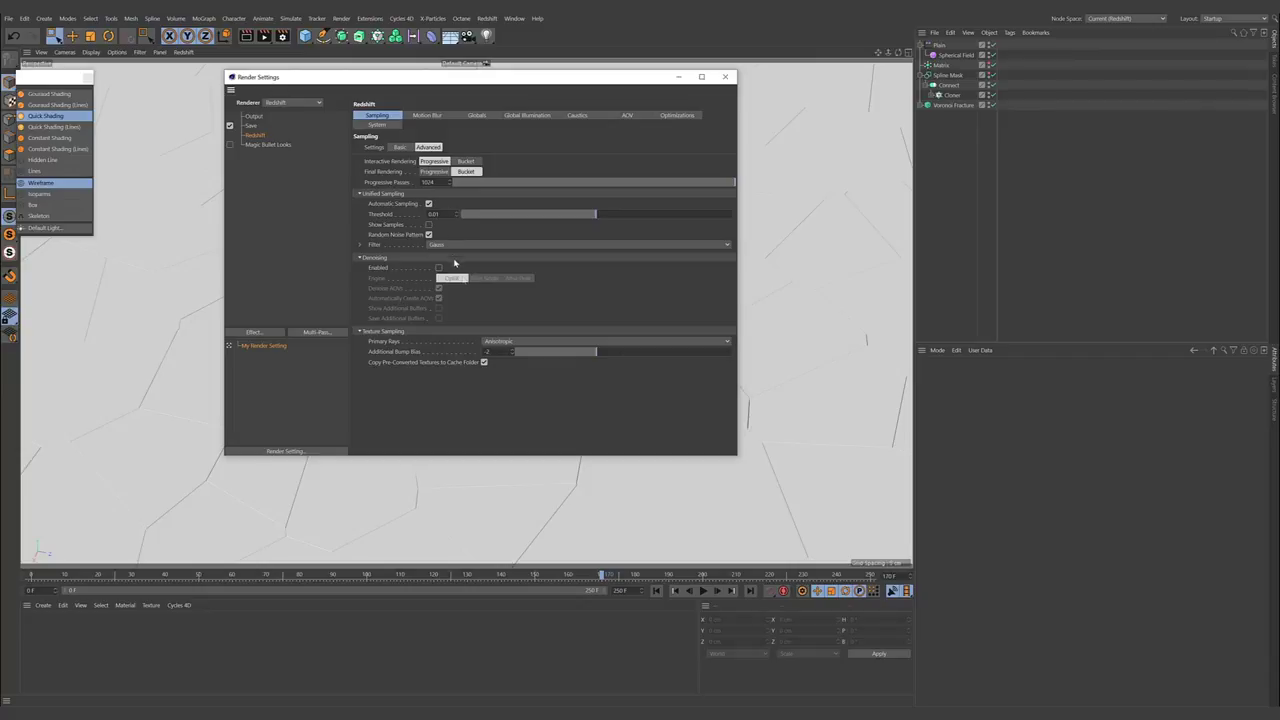
{"action": "left_click", "coordinate": [441, 115]}
{"action": "left_click", "coordinate": [480, 116]}
{"action": "left_click", "coordinate": [530, 116]}
{"action": "left_click", "coordinate": [590, 117]}
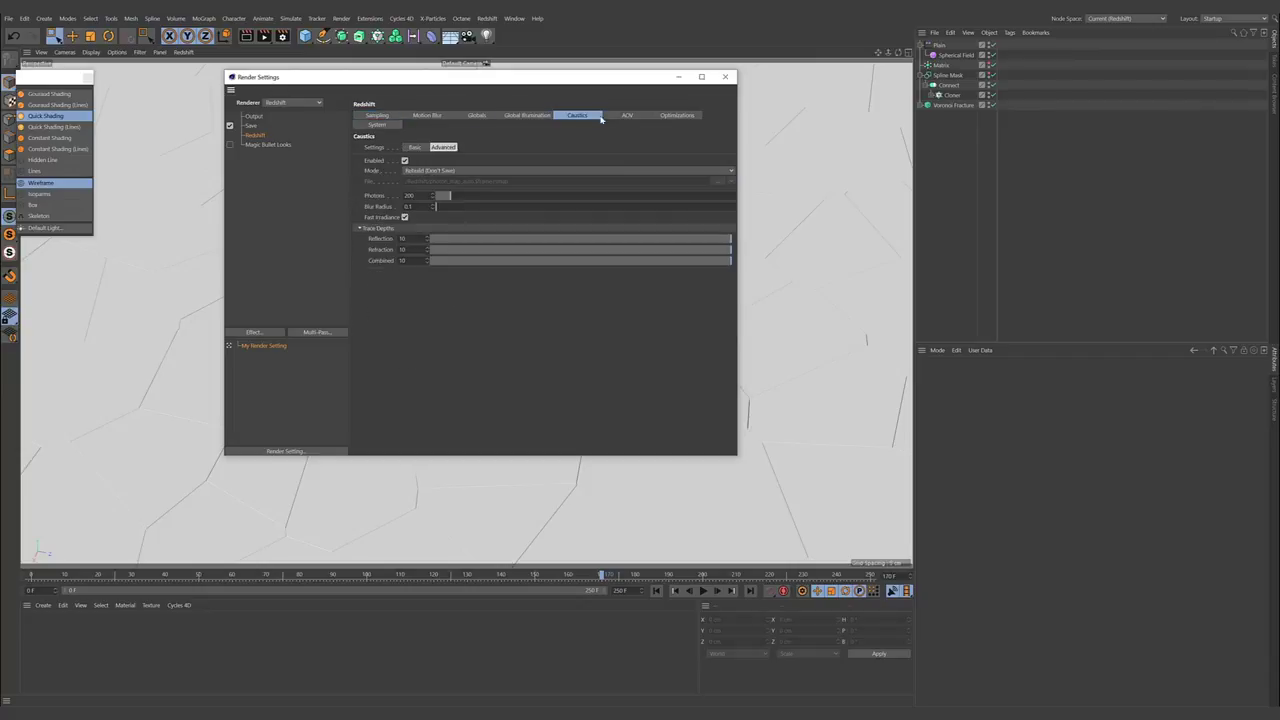
{"action": "left_click", "coordinate": [638, 117]}
{"action": "left_click", "coordinate": [672, 115]}
{"action": "left_click", "coordinate": [378, 125]}
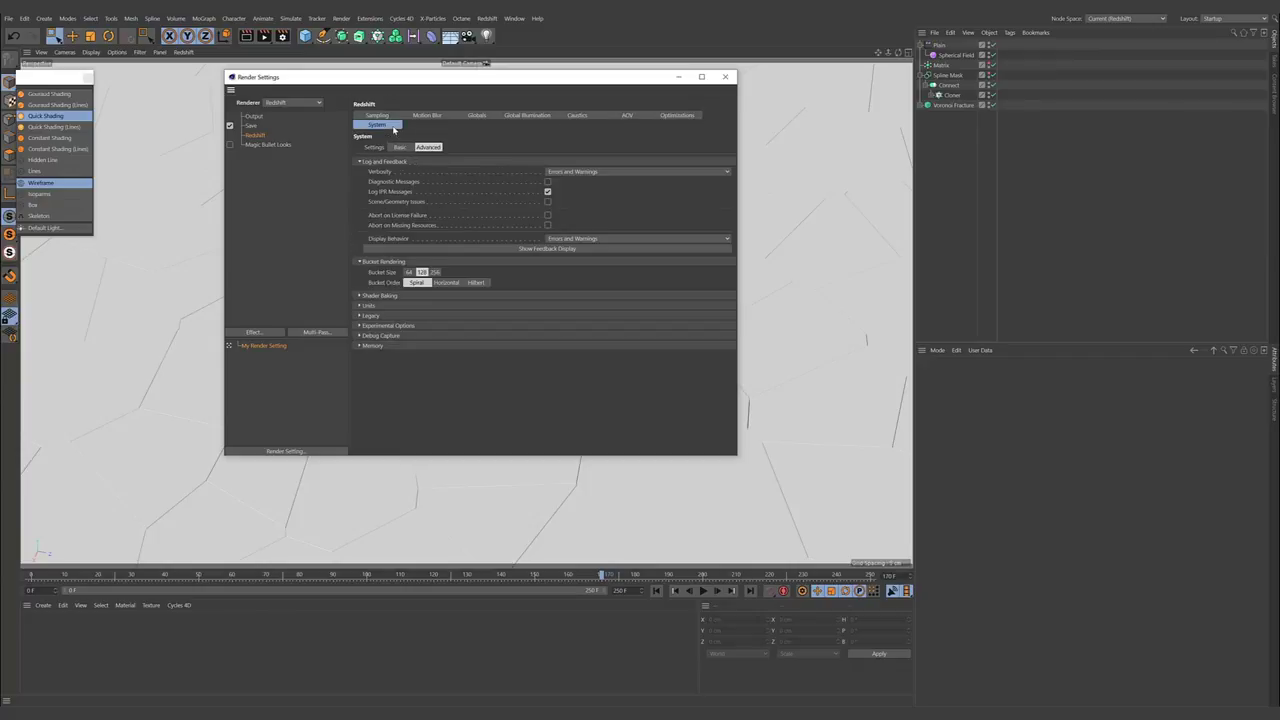
{"action": "left_click", "coordinate": [725, 77]}
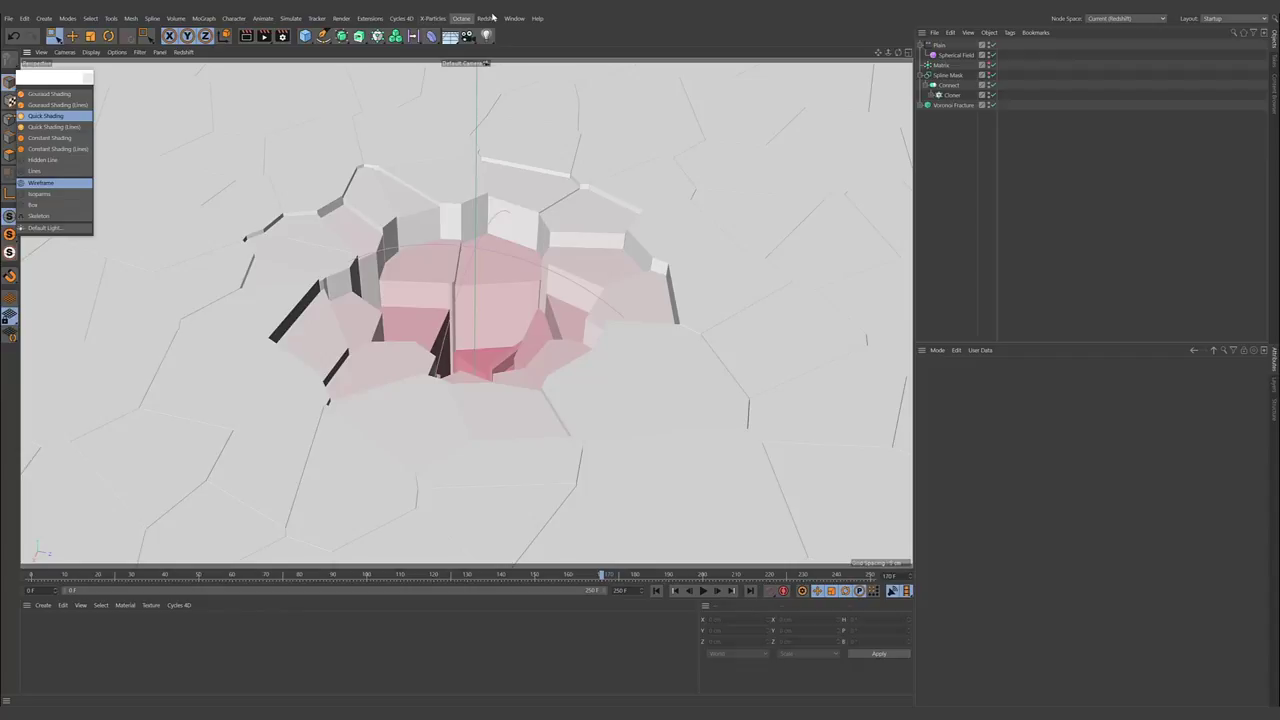
- Create a standard Redshift material and assign it to the Voronoi Fracture object
{"action": "left_click", "coordinate": [487, 18]}
{"action": "mouse_move", "coordinate": [533, 48]}
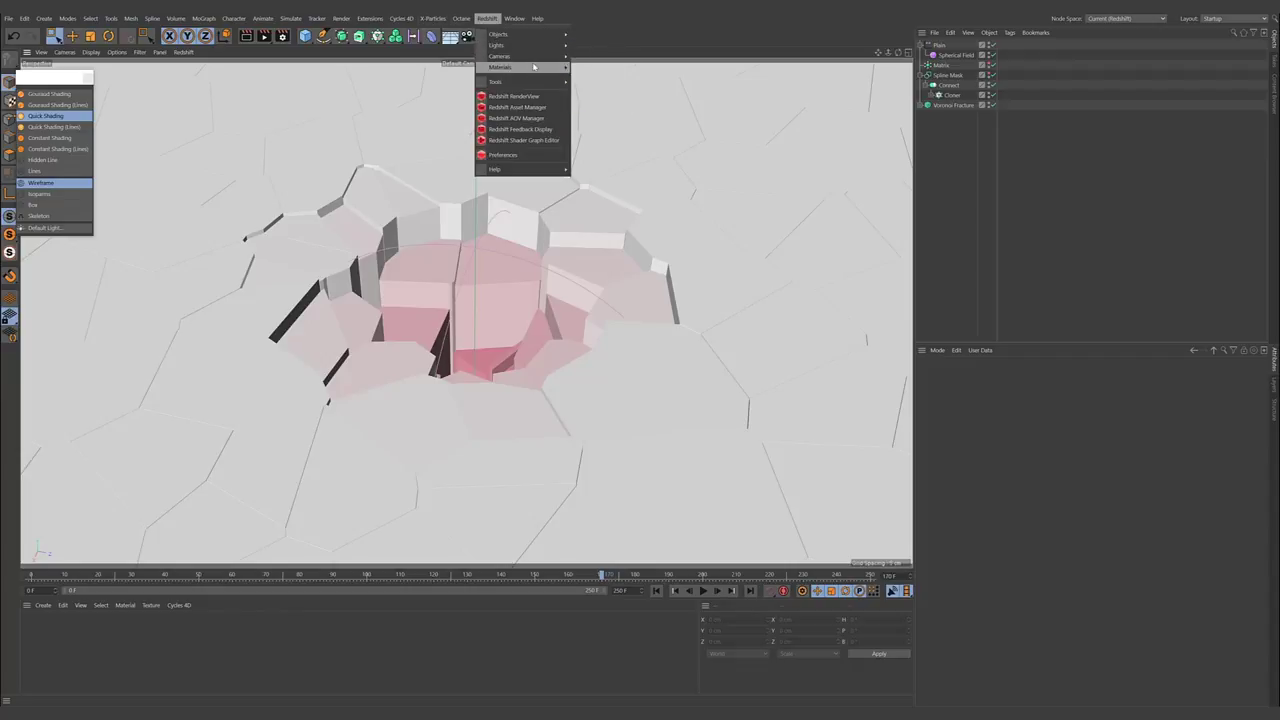
{"action": "mouse_move", "coordinate": [594, 68]}
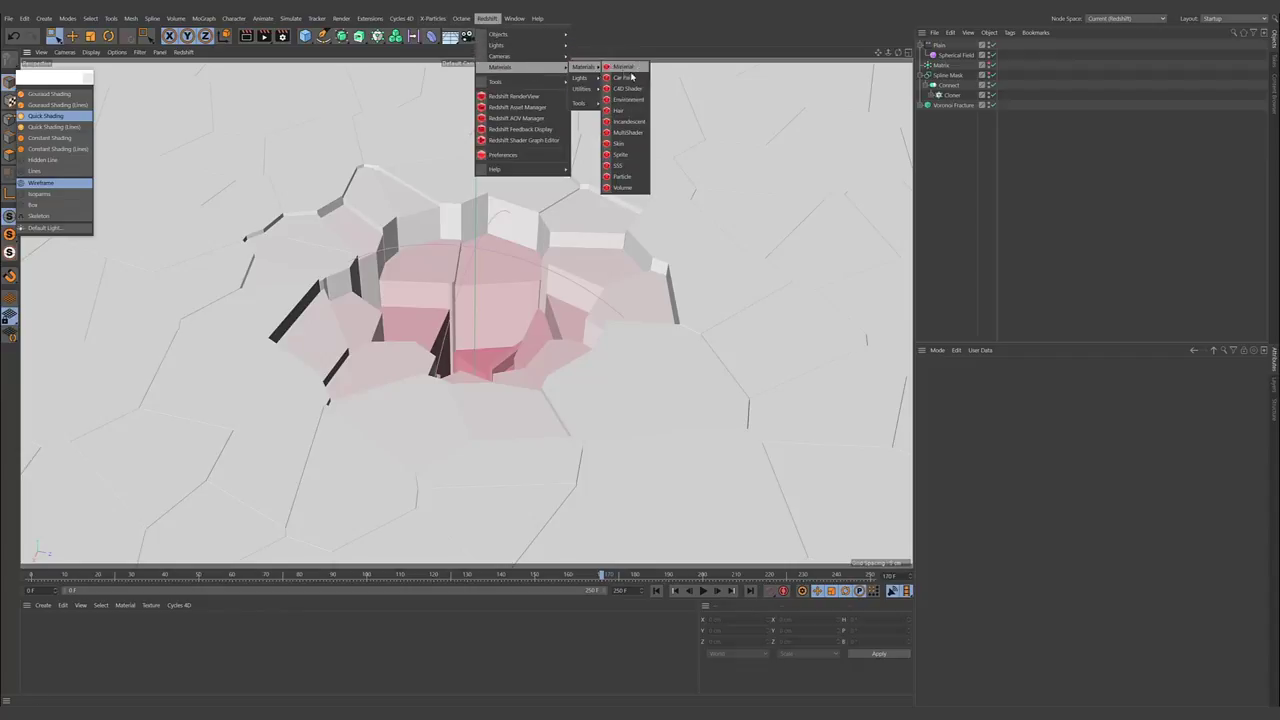
{"action": "left_click", "coordinate": [623, 67]}
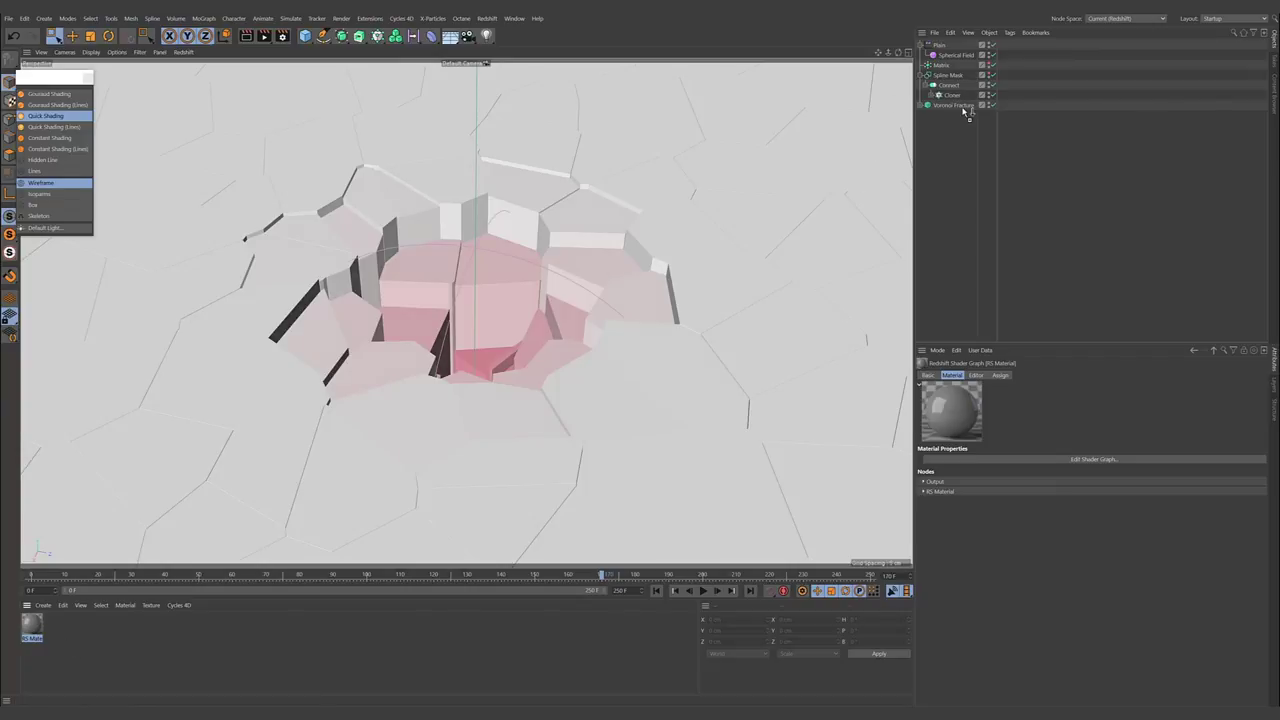
{"action": "left_click_drag", "start_coordinate": [964, 111], "coordinate": [964, 108]}
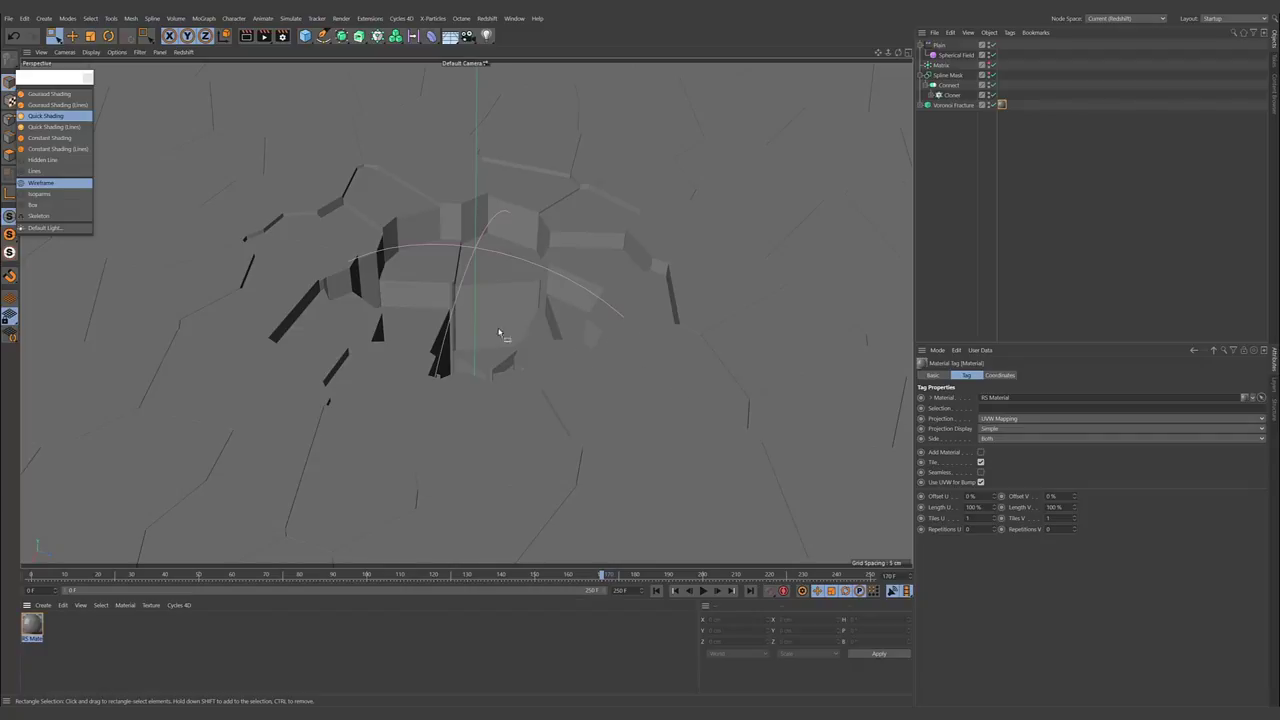
- Add a Color User Data node to the RS Material's shader graph and connect it to the material's Diffuse Color
{"action": "double_click", "coordinate": [35, 625]}
{"action": "left_click_drag", "start_coordinate": [343, 38], "coordinate": [528, 83]}
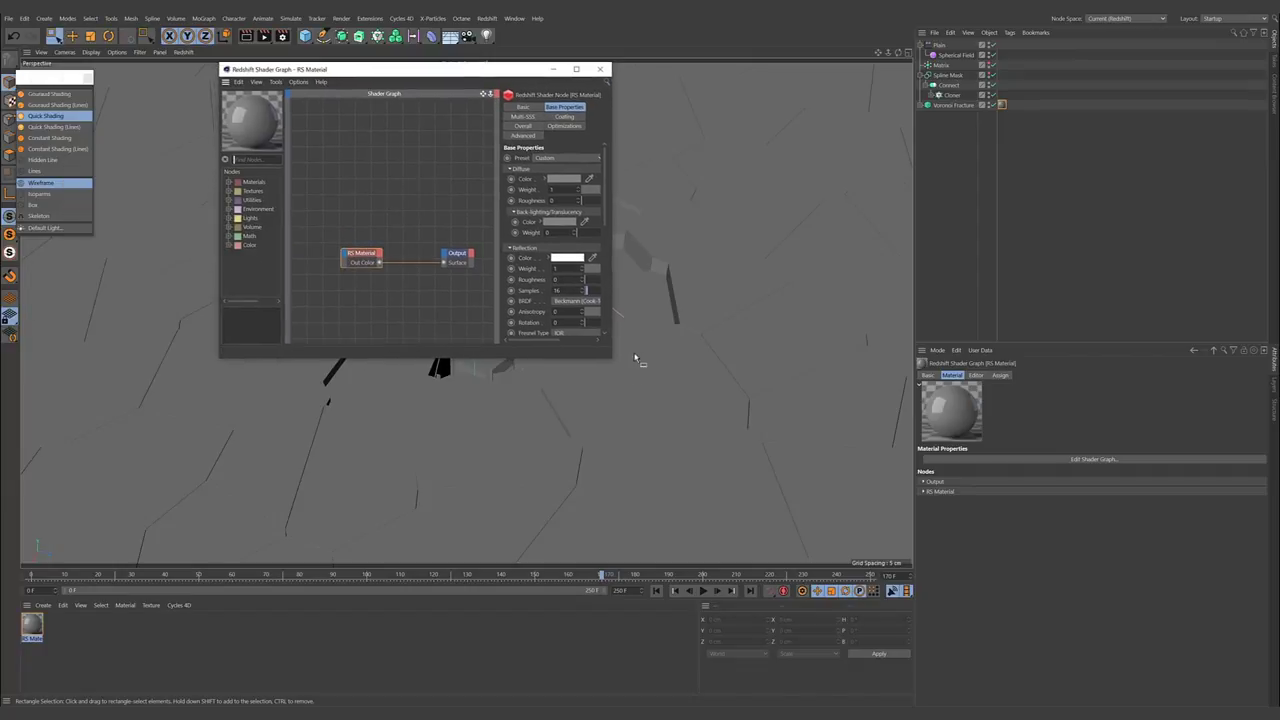
{"action": "left_click_drag", "start_coordinate": [618, 364], "coordinate": [957, 504]}
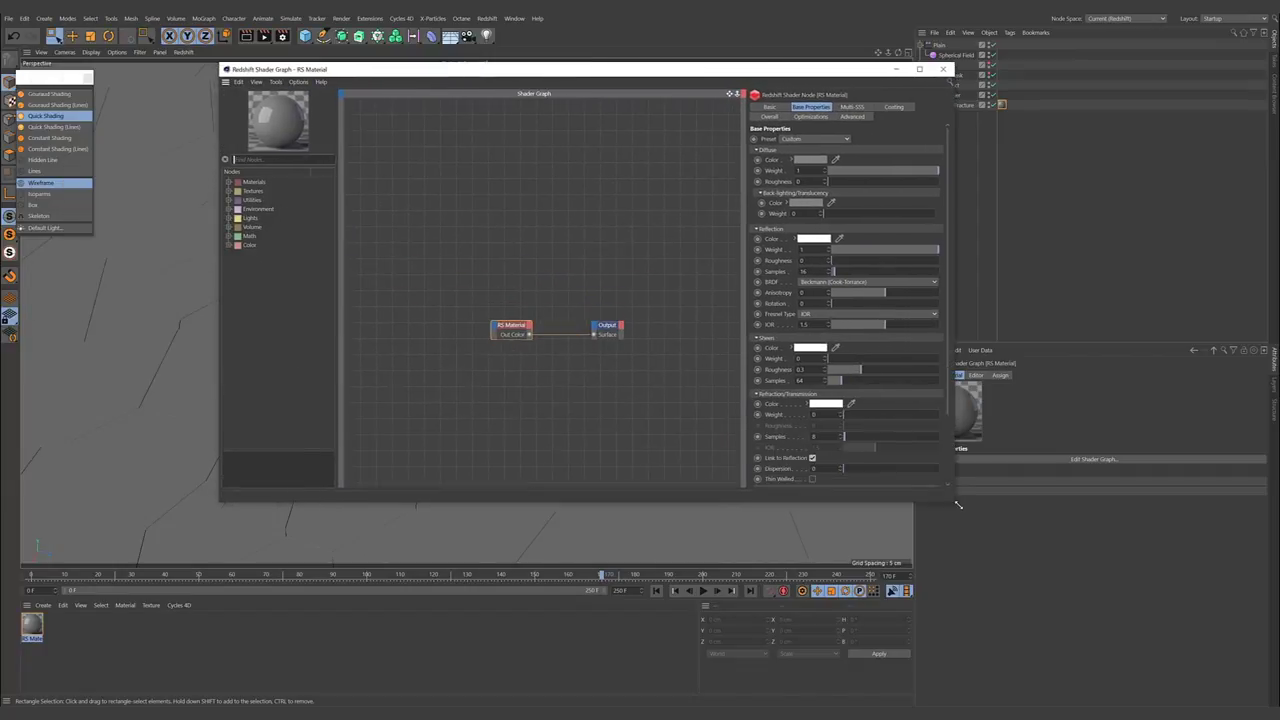
{"action": "left_click", "coordinate": [303, 159]}
{"action": "type", "text": "color"}
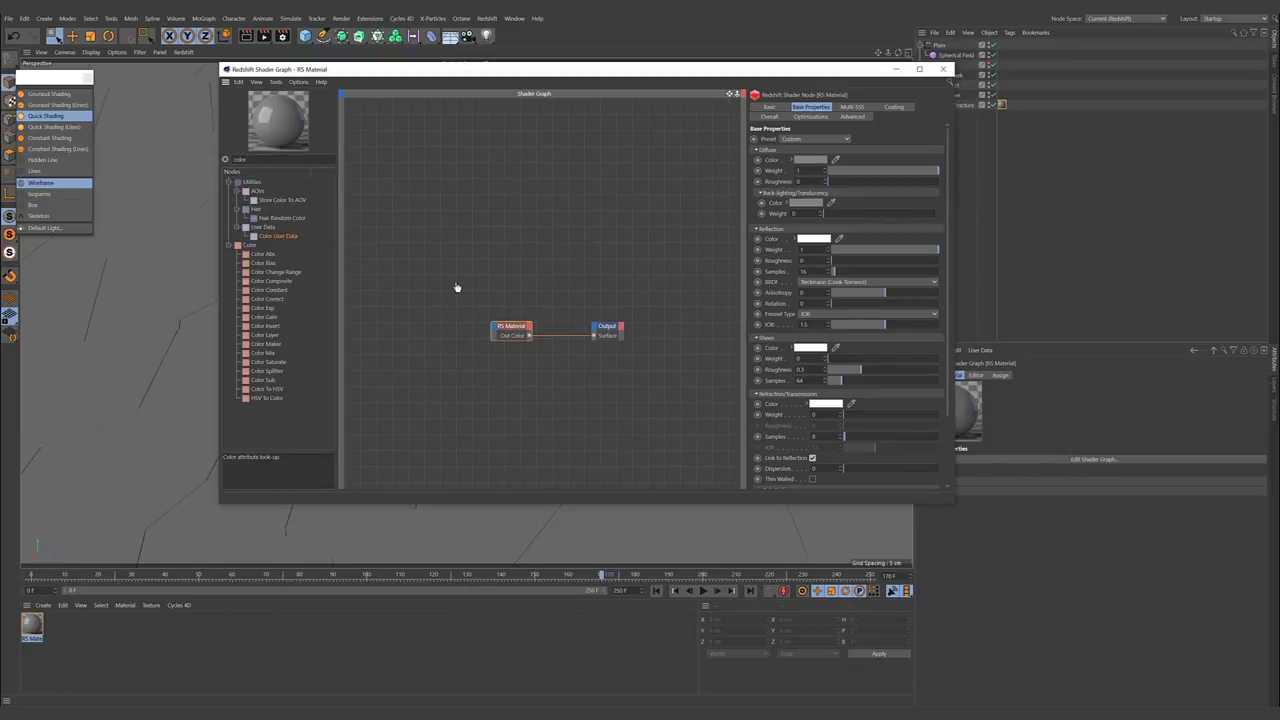
{"action": "left_click_drag", "start_coordinate": [457, 287], "coordinate": [497, 333]}
{"action": "mouse_move", "coordinate": [600, 334]}
{"action": "left_click", "coordinate": [658, 334]}
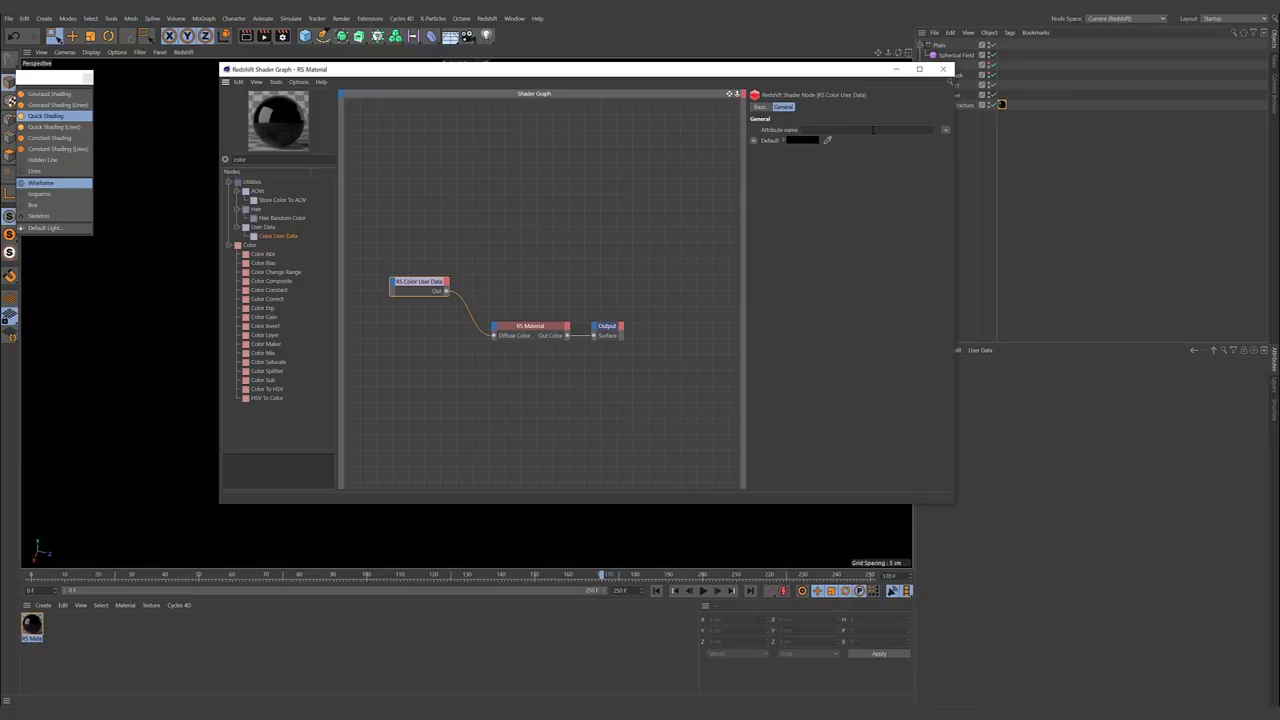
- Set the Color User Data attribute to MoGraph Color (RSMGColor) with a light grey default of value 87 %, and close the shader graph
{"action": "left_click", "coordinate": [941, 130]}
{"action": "mouse_move", "coordinate": [958, 139]}
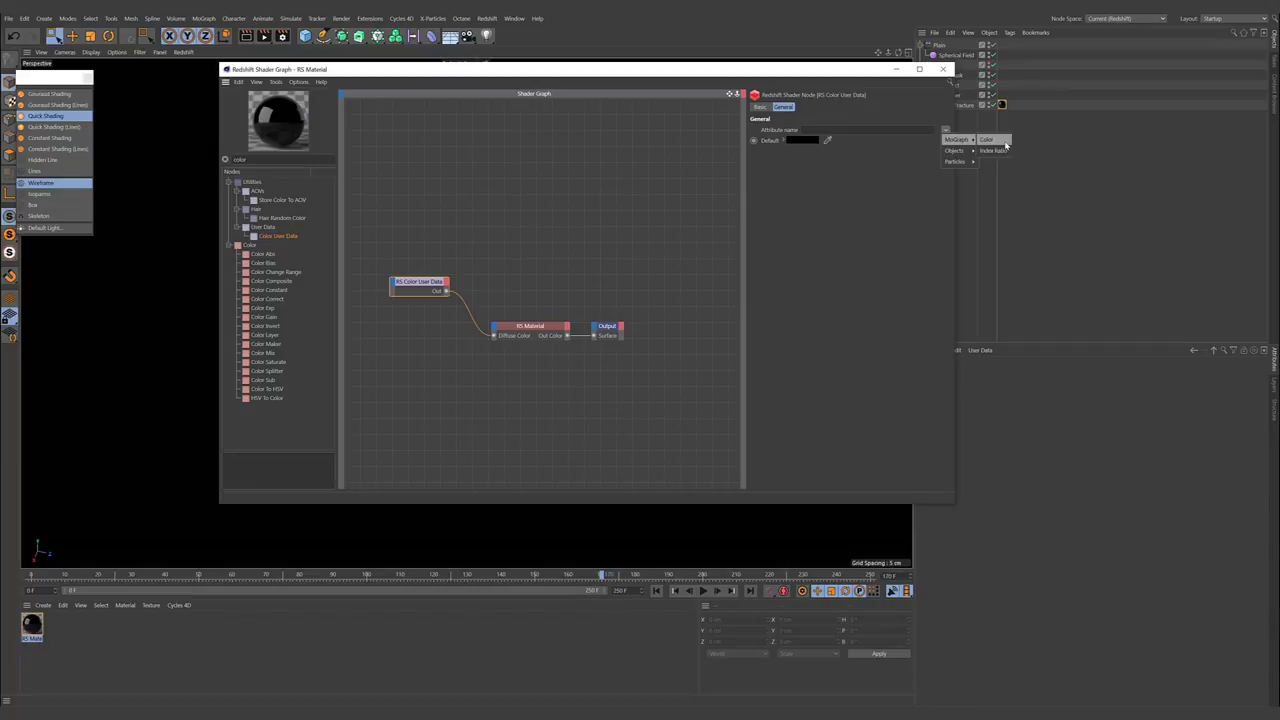
{"action": "left_click", "coordinate": [1005, 145]}
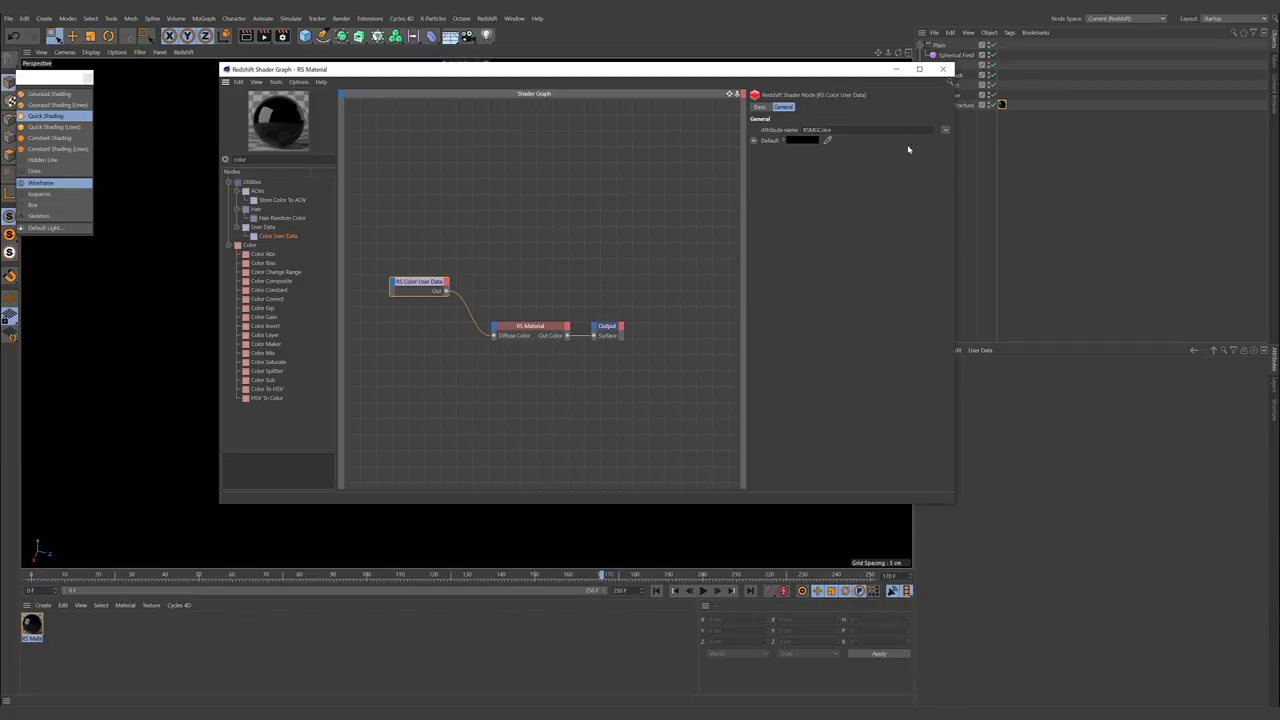
{"action": "left_click", "coordinate": [809, 143]}
{"action": "left_click_drag", "start_coordinate": [867, 154], "coordinate": [886, 153]}
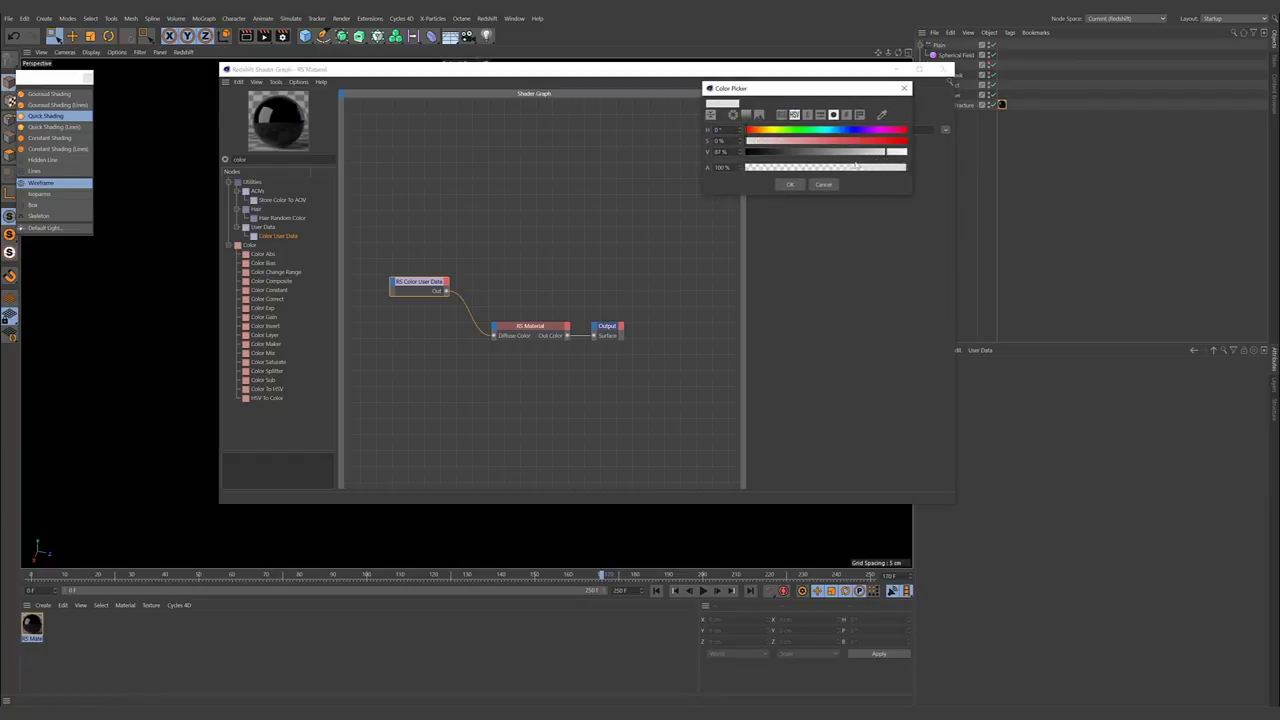
{"action": "left_click", "coordinate": [790, 184]}
{"action": "left_click", "coordinate": [945, 69]}
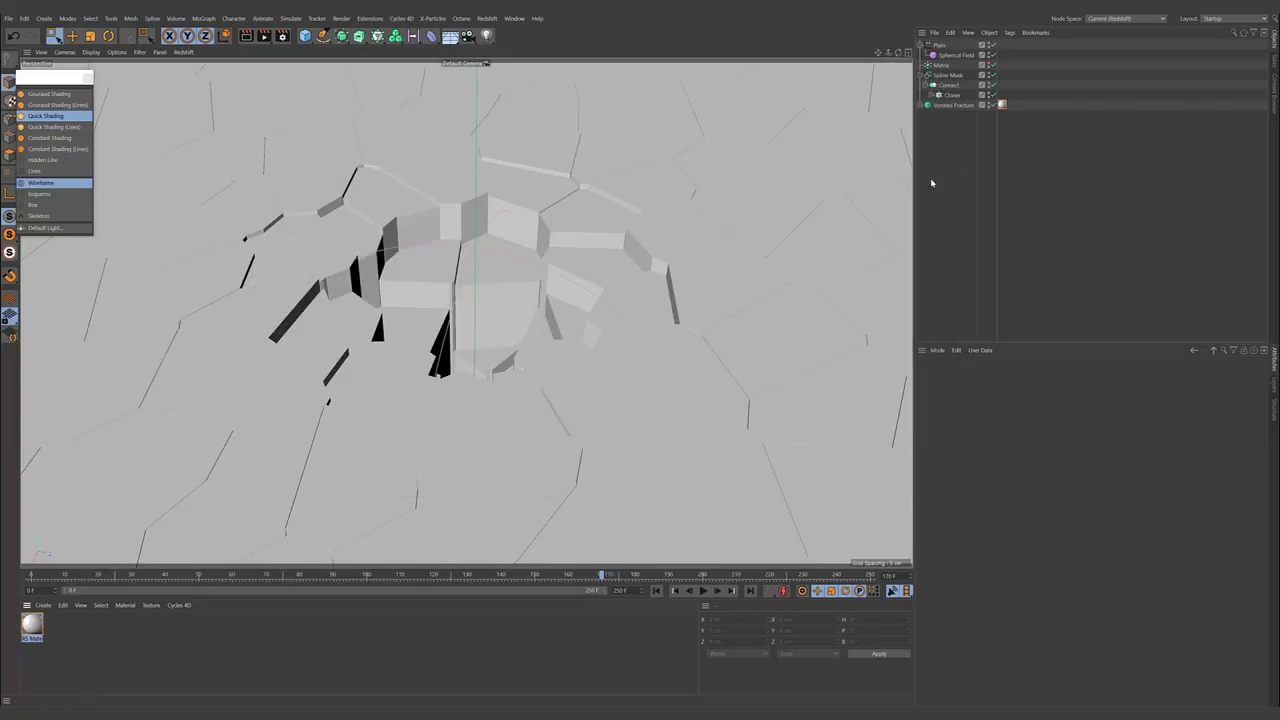
- Open the Redshift RenderView, start the live render, and enlarge the render window
{"action": "left_click", "coordinate": [516, 18]}
{"action": "mouse_move", "coordinate": [479, 20]}
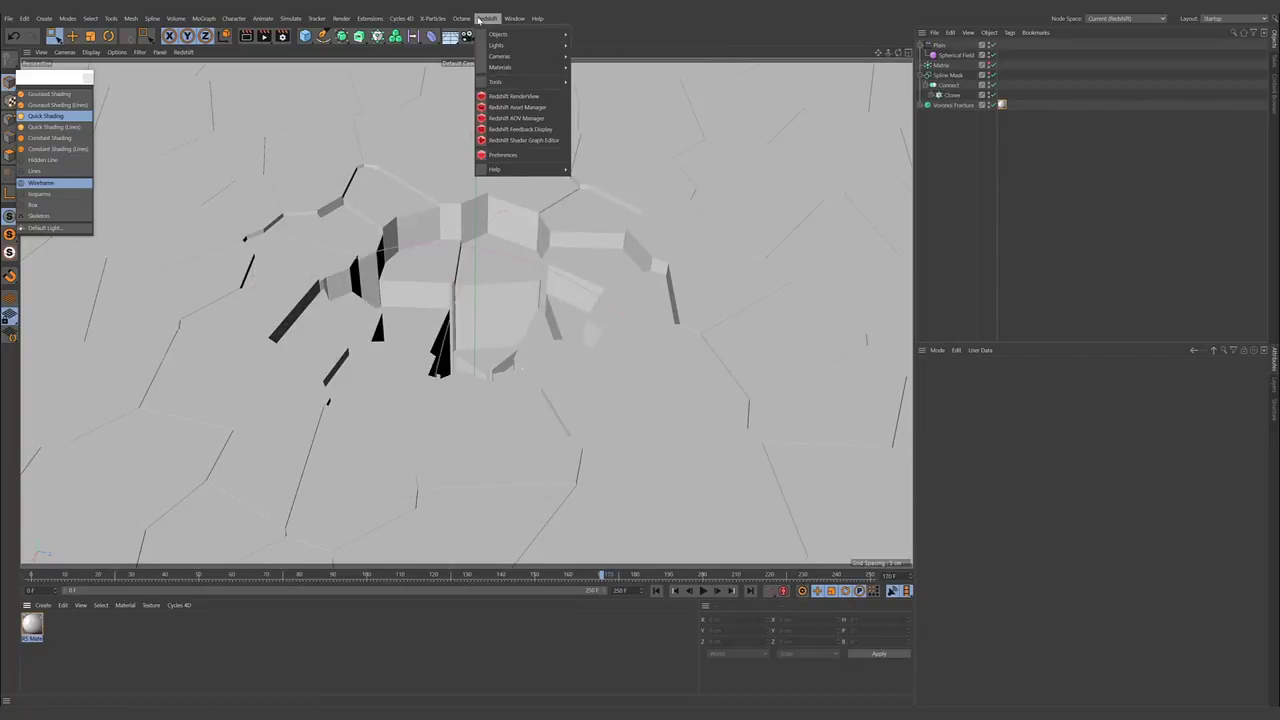
{"action": "left_click", "coordinate": [515, 96]}
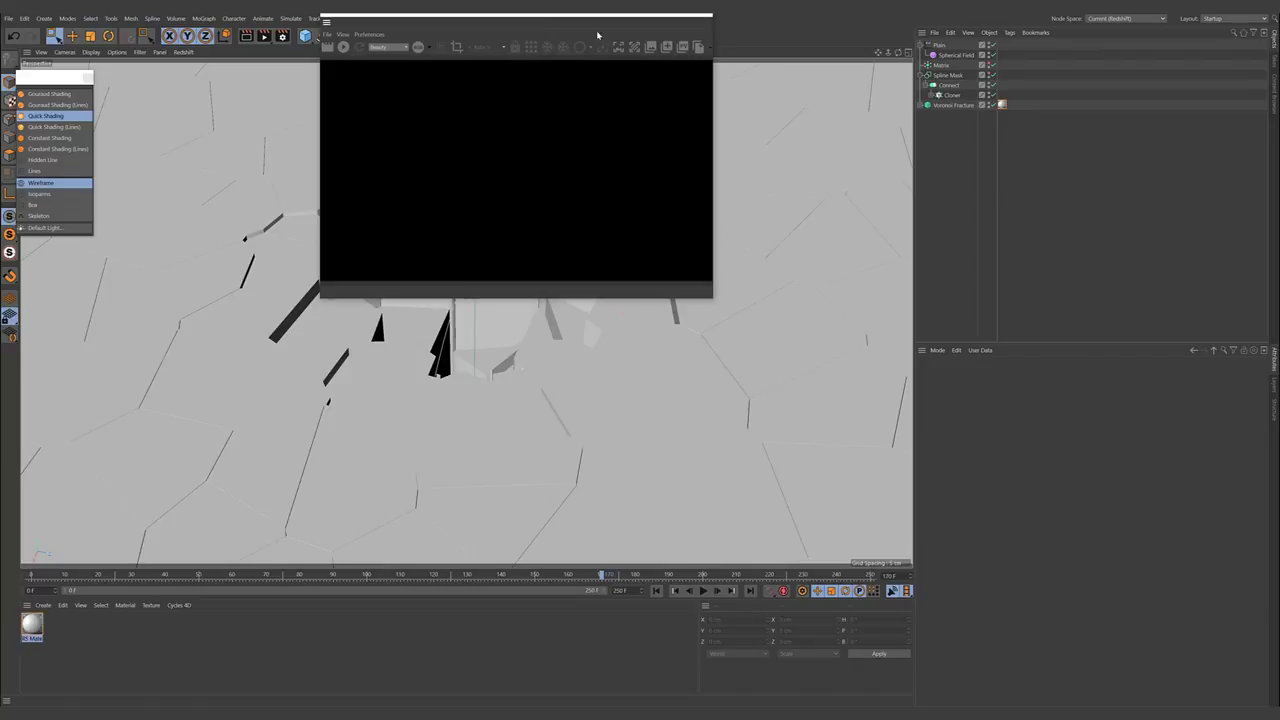
{"action": "left_click_drag", "start_coordinate": [461, 15], "coordinate": [398, 103]}
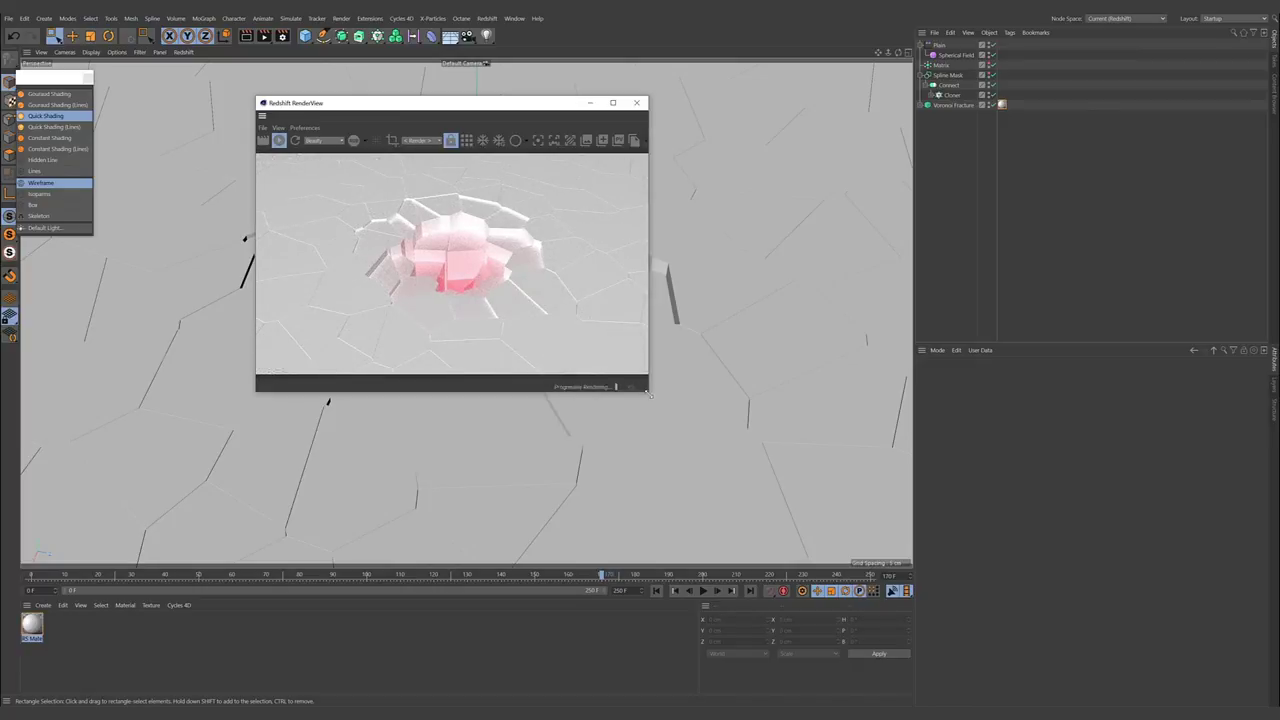
{"action": "left_click_drag", "start_coordinate": [648, 393], "coordinate": [711, 487]}
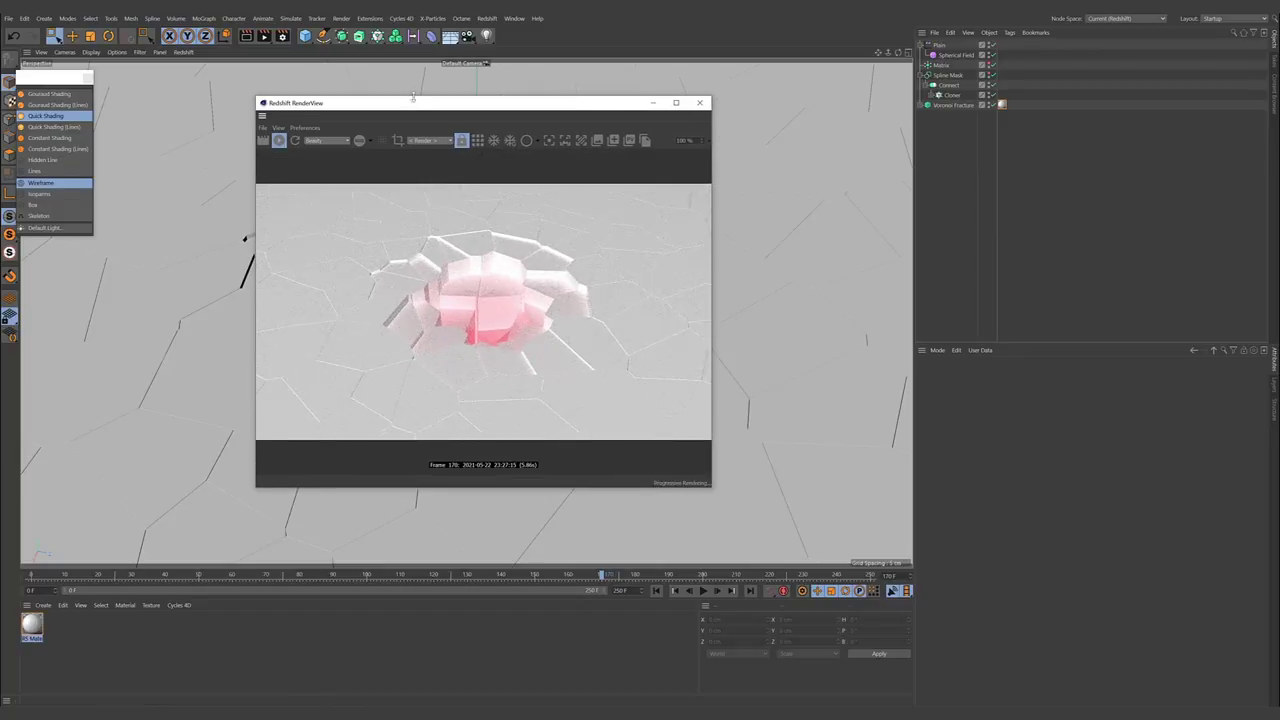
- Add a Redshift area light and shrink it to about 124 × 104 cm in the front view
{"action": "left_click", "coordinate": [487, 18]}
{"action": "mouse_move", "coordinate": [506, 40]}
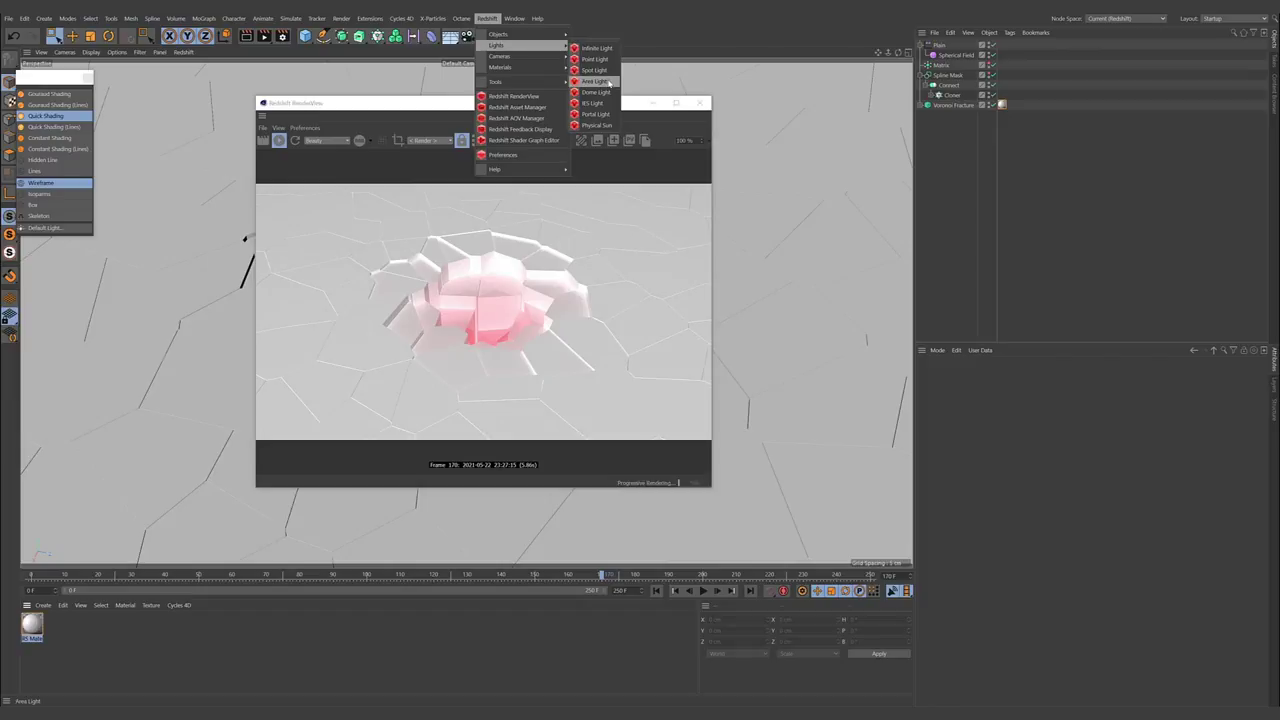
{"action": "left_click", "coordinate": [600, 89]}
{"action": "left_click_drag", "start_coordinate": [583, 103], "coordinate": [516, 147]}
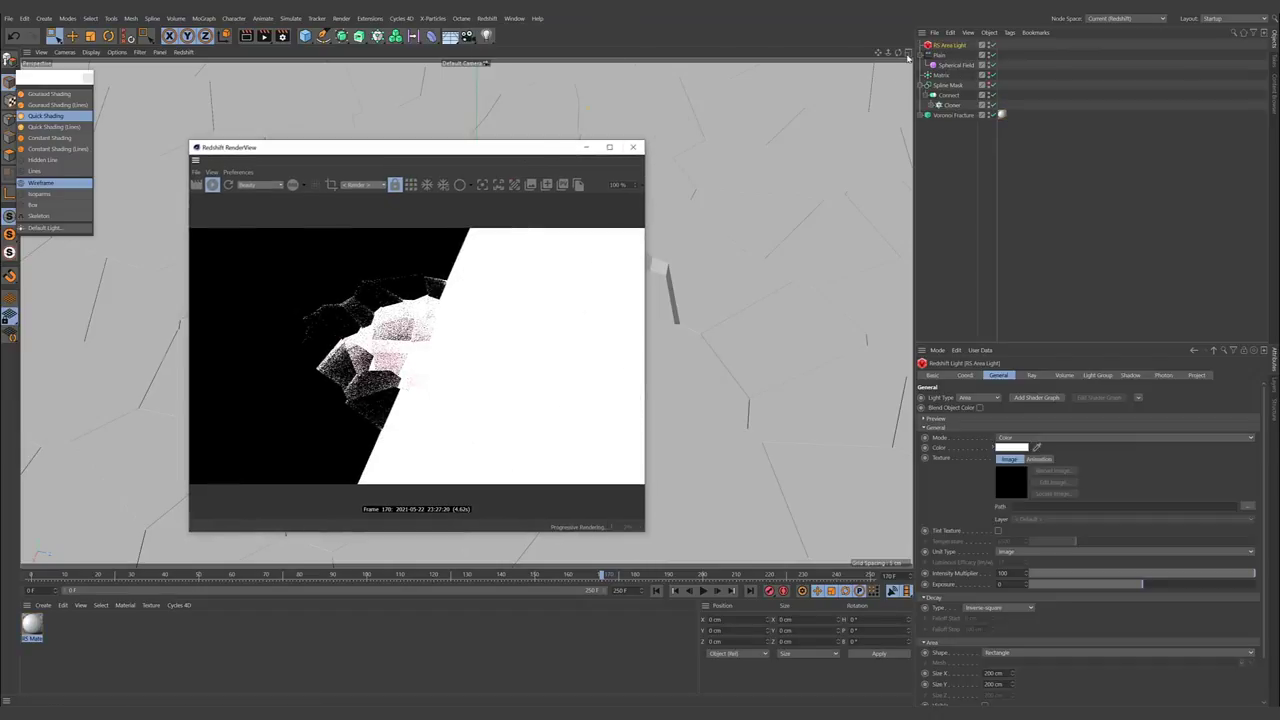
{"action": "middle_click", "coordinate": [801, 175]}
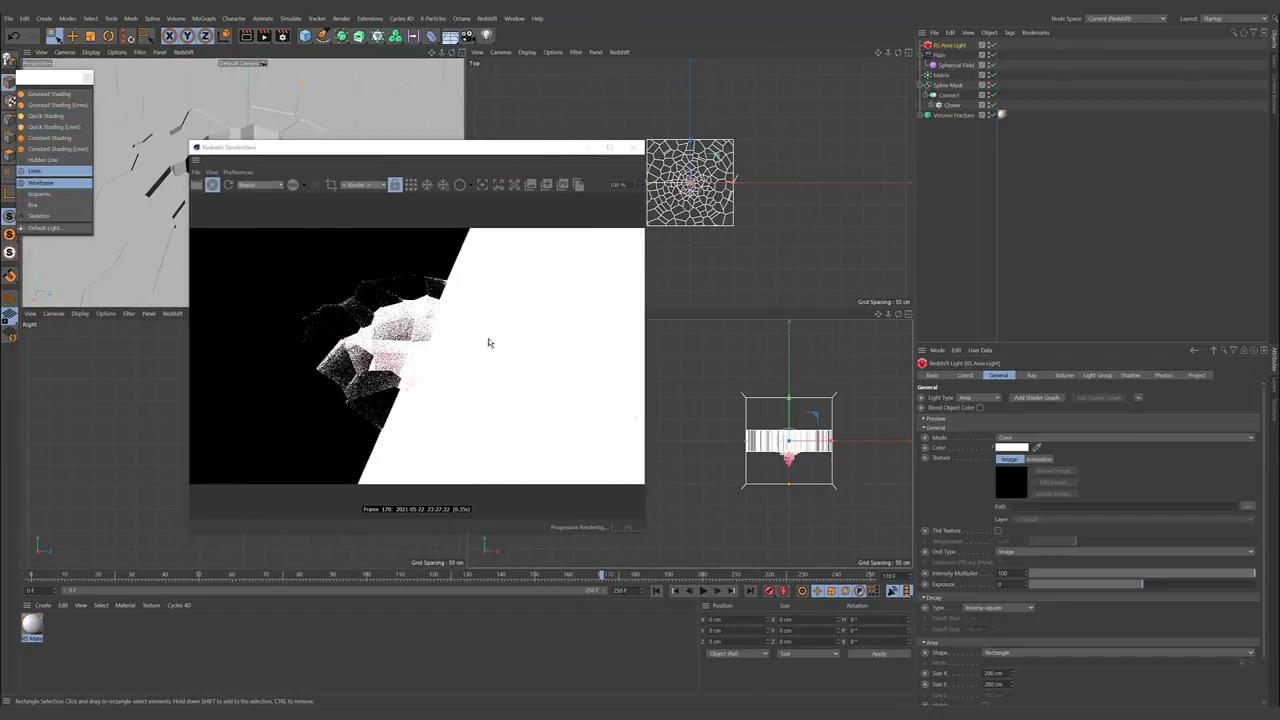
{"action": "left_click_drag", "start_coordinate": [474, 151], "coordinate": [455, 95]}
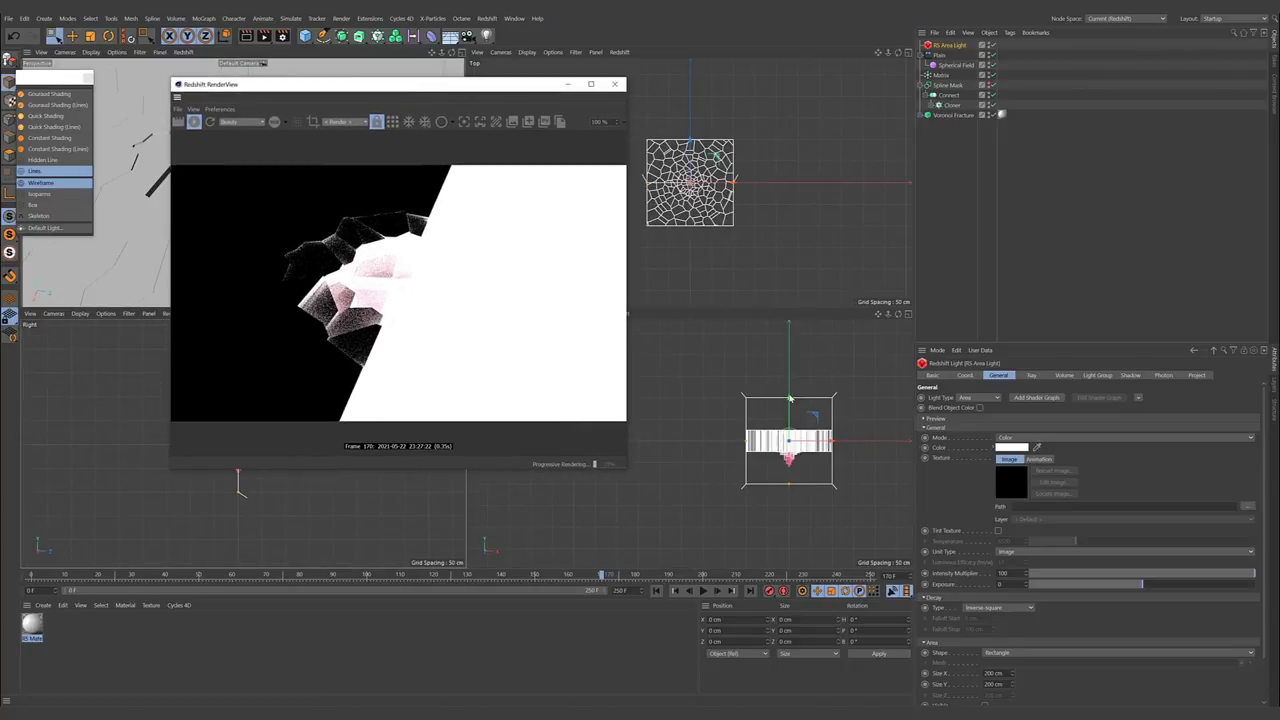
{"action": "left_click_drag", "start_coordinate": [792, 411], "coordinate": [818, 445]}
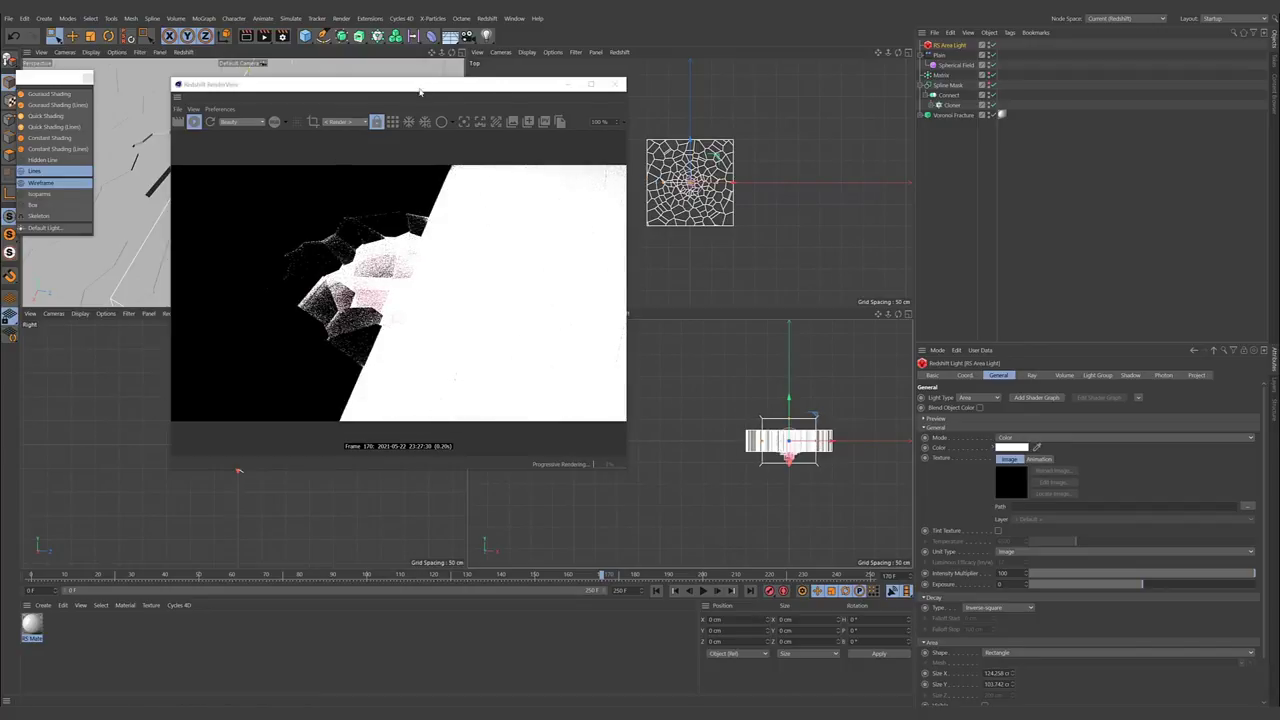
- Move the area light to about Y 98 cm, Z -98 cm and set its intensity multiplier to 5
{"action": "left_click_drag", "start_coordinate": [209, 84], "coordinate": [388, 94]}
{"action": "left_click_drag", "start_coordinate": [266, 420], "coordinate": [219, 375]}
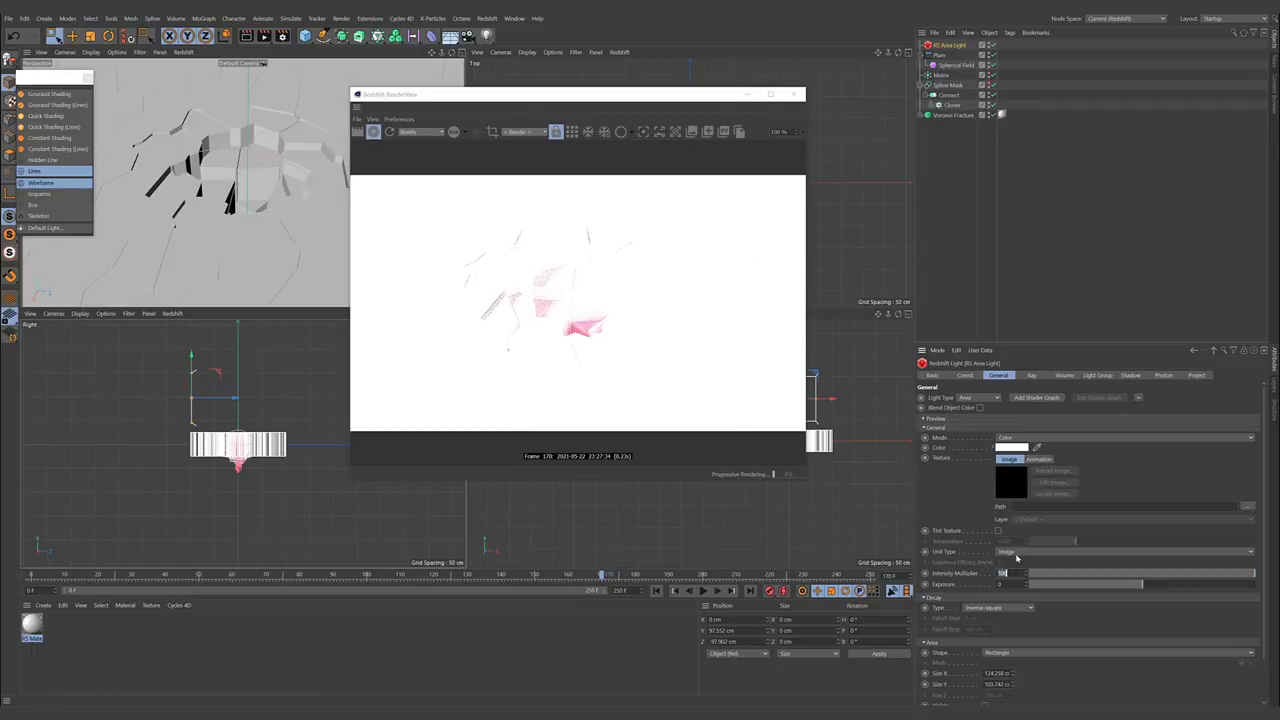
{"action": "type", "text": "5"}
{"action": "key", "text": "Return"}
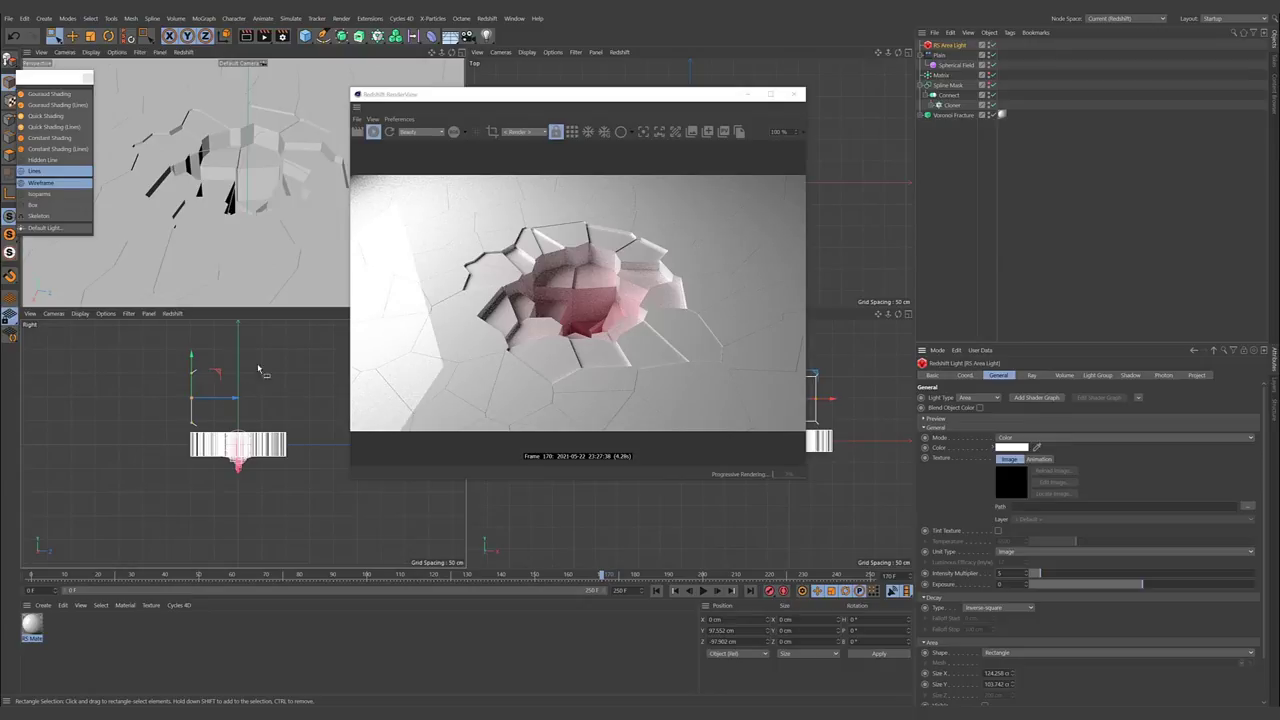
- Set the RS Material's reflection roughness to 0.35 and arrange the shader graph and render windows side by side
{"action": "double_click", "coordinate": [31, 625]}
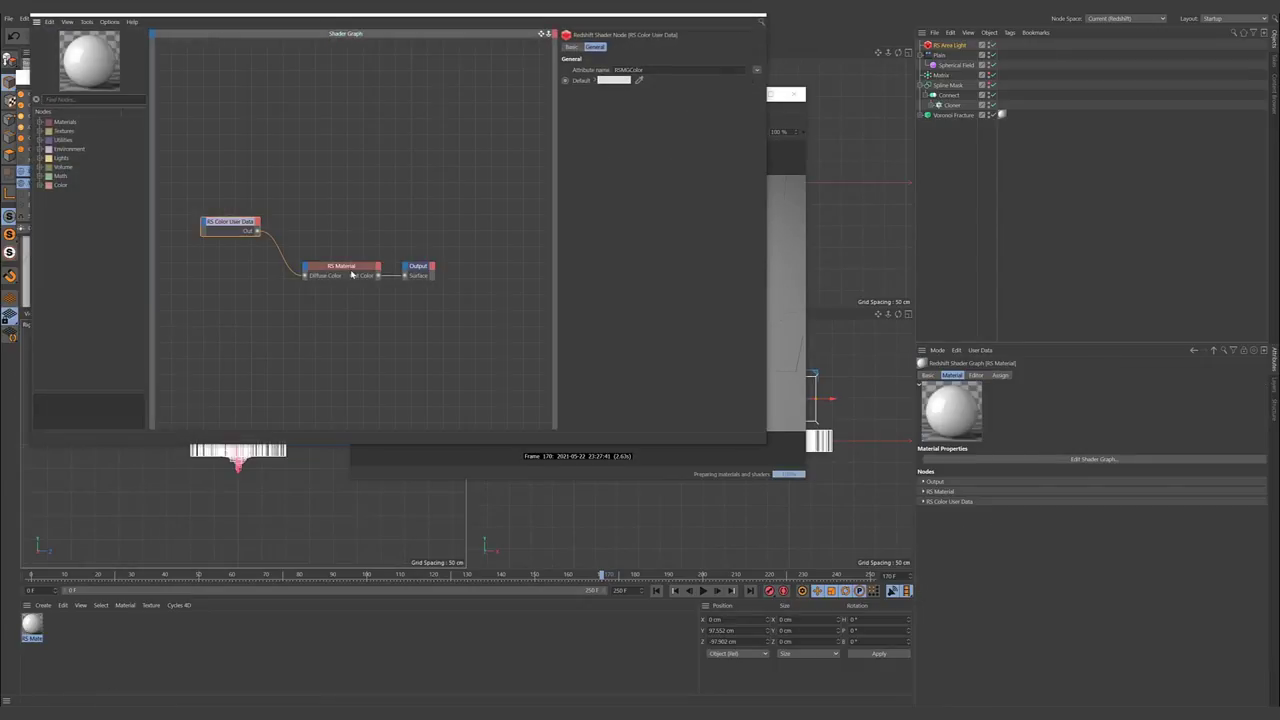
{"action": "left_click", "coordinate": [351, 273]}
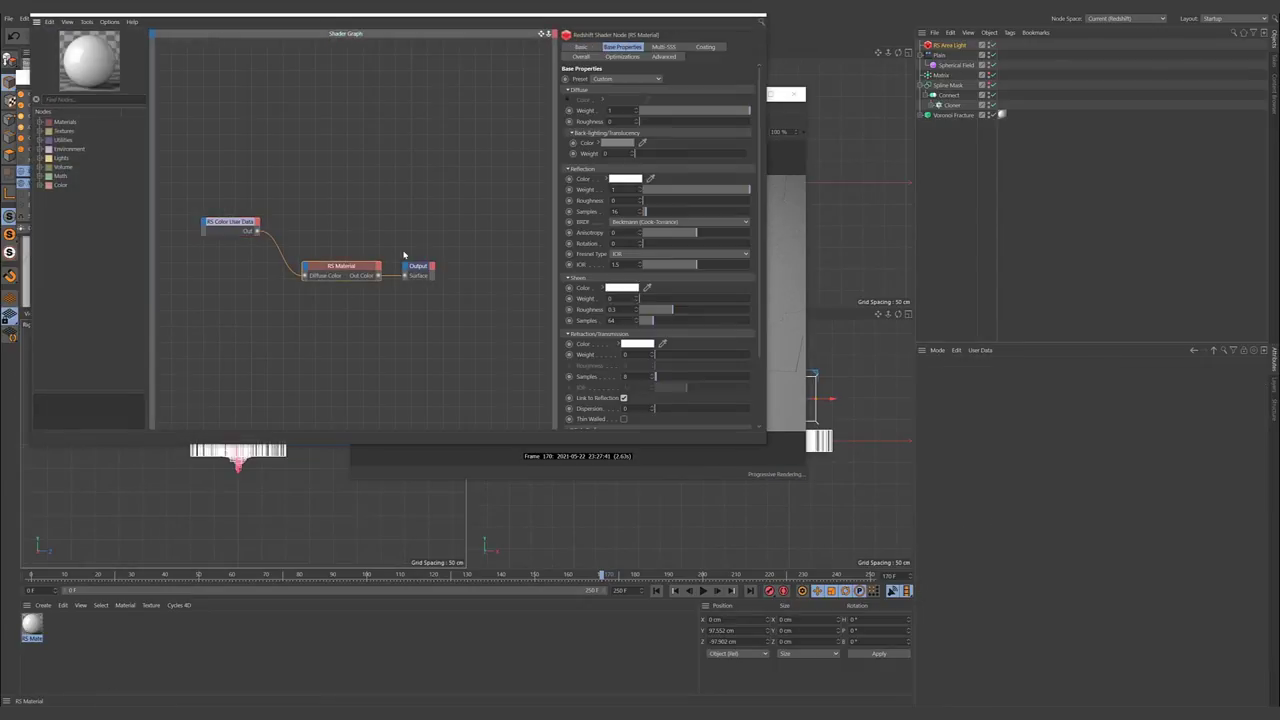
{"action": "left_click", "coordinate": [627, 204]}
{"action": "type", "text": "0.35"}
{"action": "key", "text": "Return"}
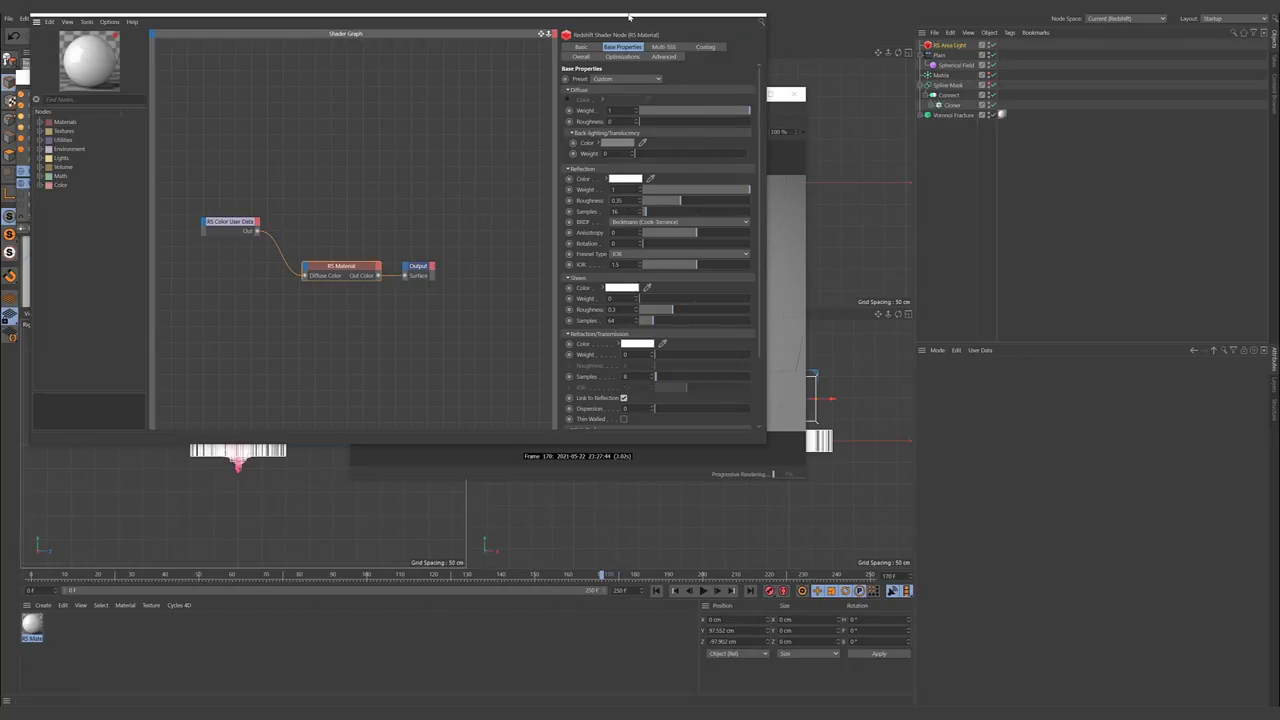
{"action": "left_click_drag", "start_coordinate": [651, 14], "coordinate": [1247, 216]}
{"action": "left_click_drag", "start_coordinate": [672, 94], "coordinate": [551, 66]}
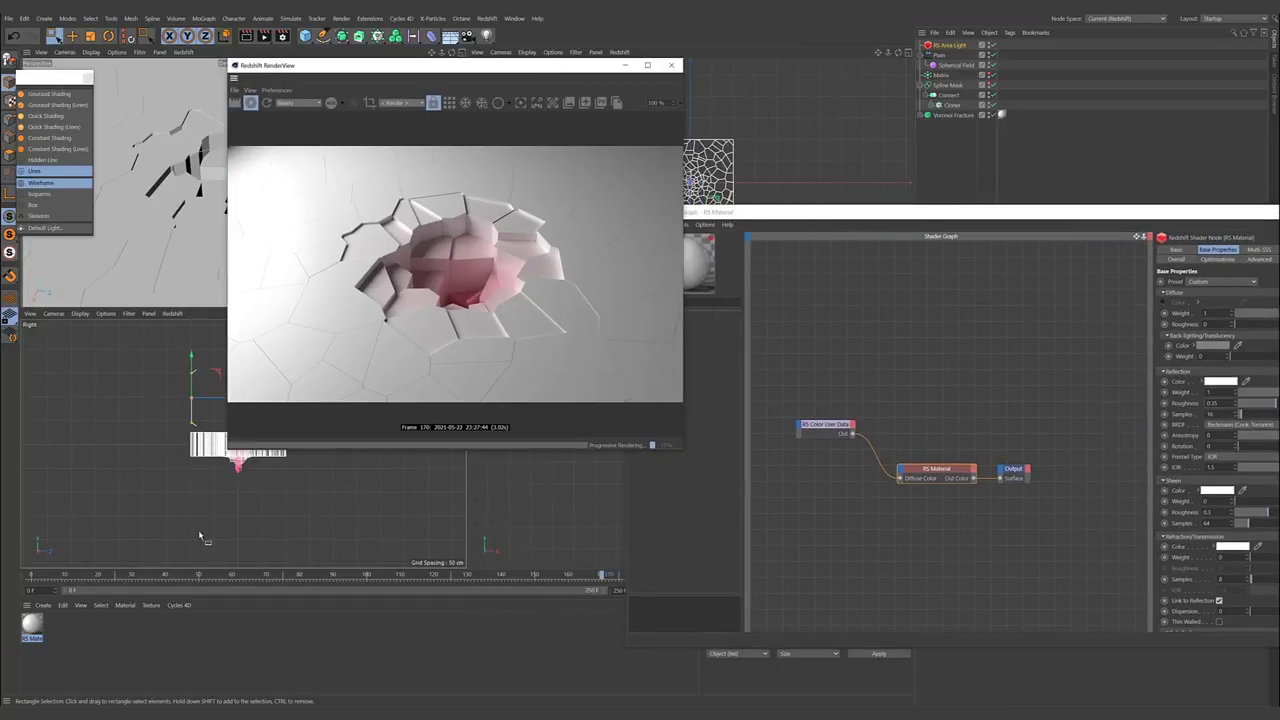
- Tilt the area light about 32° down toward the fractured hole and move it up to about Y 129 cm, farther back
{"action": "middle_click_drag", "start_coordinate": [167, 437], "coordinate": [121, 447], "text": "alt"}
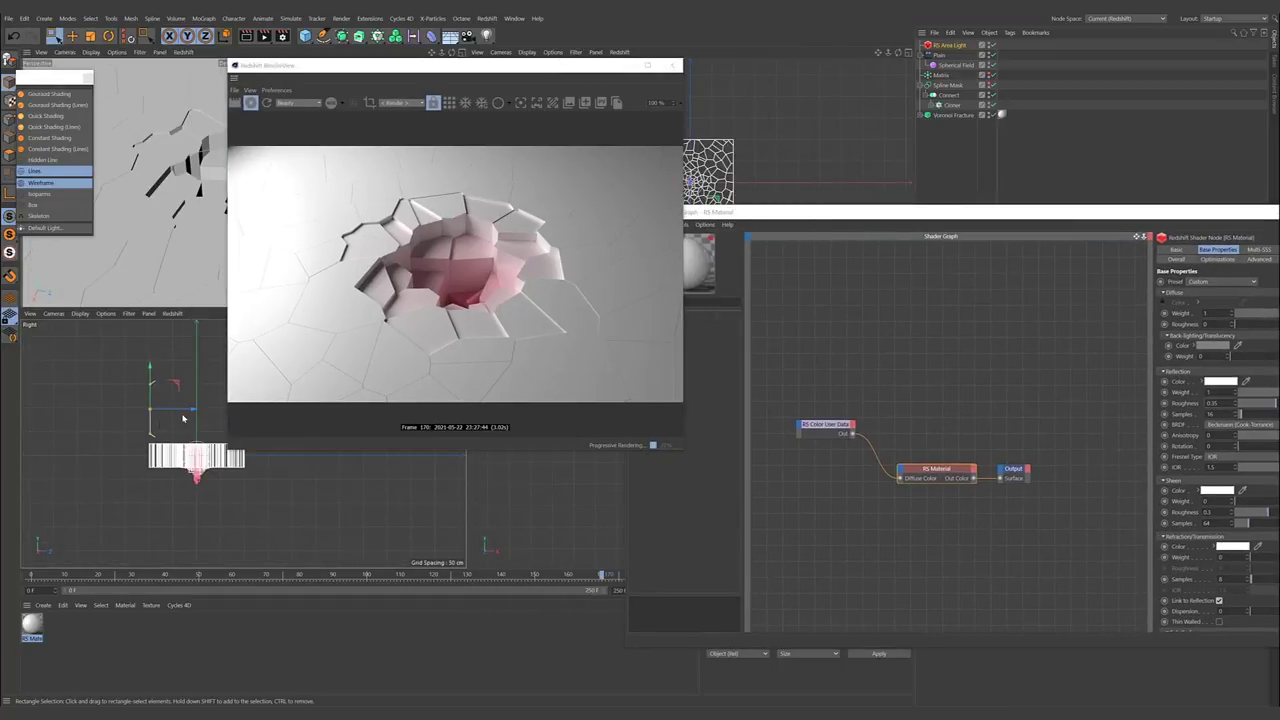
{"action": "middle_click_drag", "start_coordinate": [167, 398], "coordinate": [152, 407], "text": "alt"}
{"action": "key", "text": "r"}
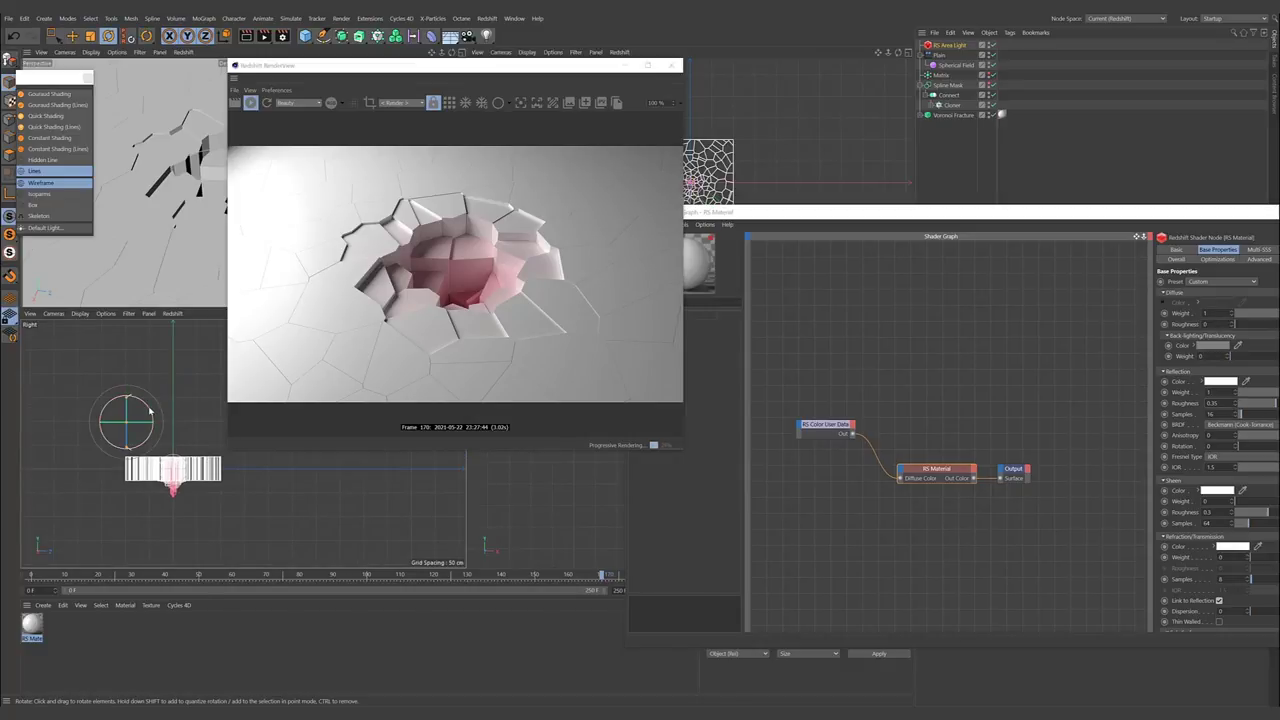
{"action": "left_click_drag", "start_coordinate": [160, 408], "coordinate": [126, 383]}
{"action": "key", "text": "e"}
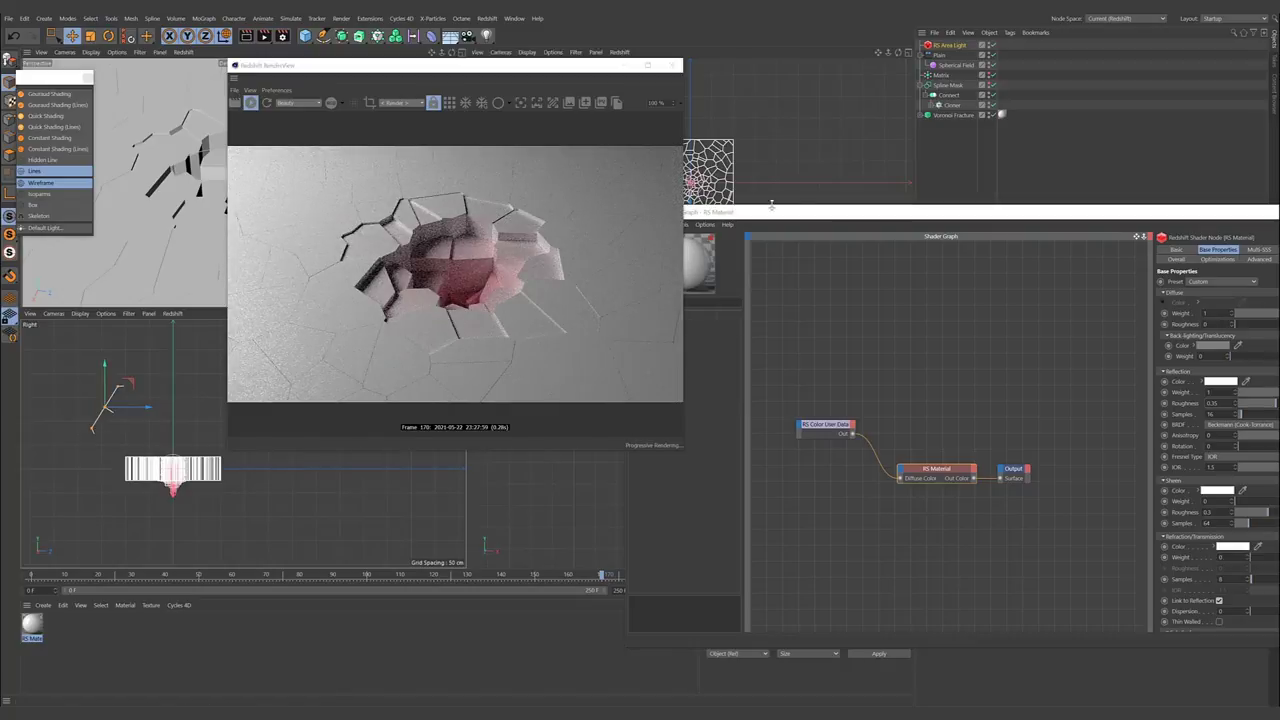
- Duplicate the area light to the cube's opposite side, aim it at the hole with an intensity multiplier of 3, and close the shader graph
{"action": "left_click_drag", "start_coordinate": [834, 214], "coordinate": [836, 341]}
{"action": "left_click_drag", "start_coordinate": [575, 65], "coordinate": [445, 65]}
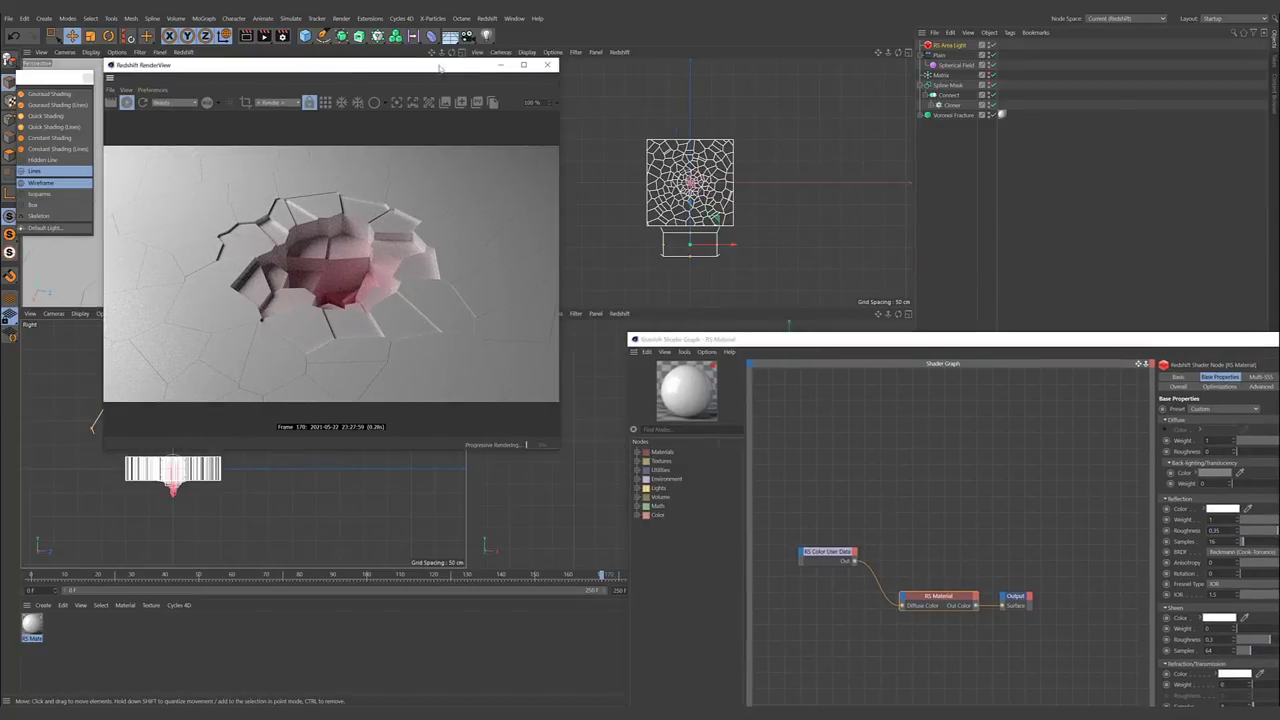
{"action": "left_click_drag", "start_coordinate": [745, 232], "coordinate": [662, 156], "text": "ctrl"}
{"action": "key", "text": "r"}
{"action": "key", "text": "e"}
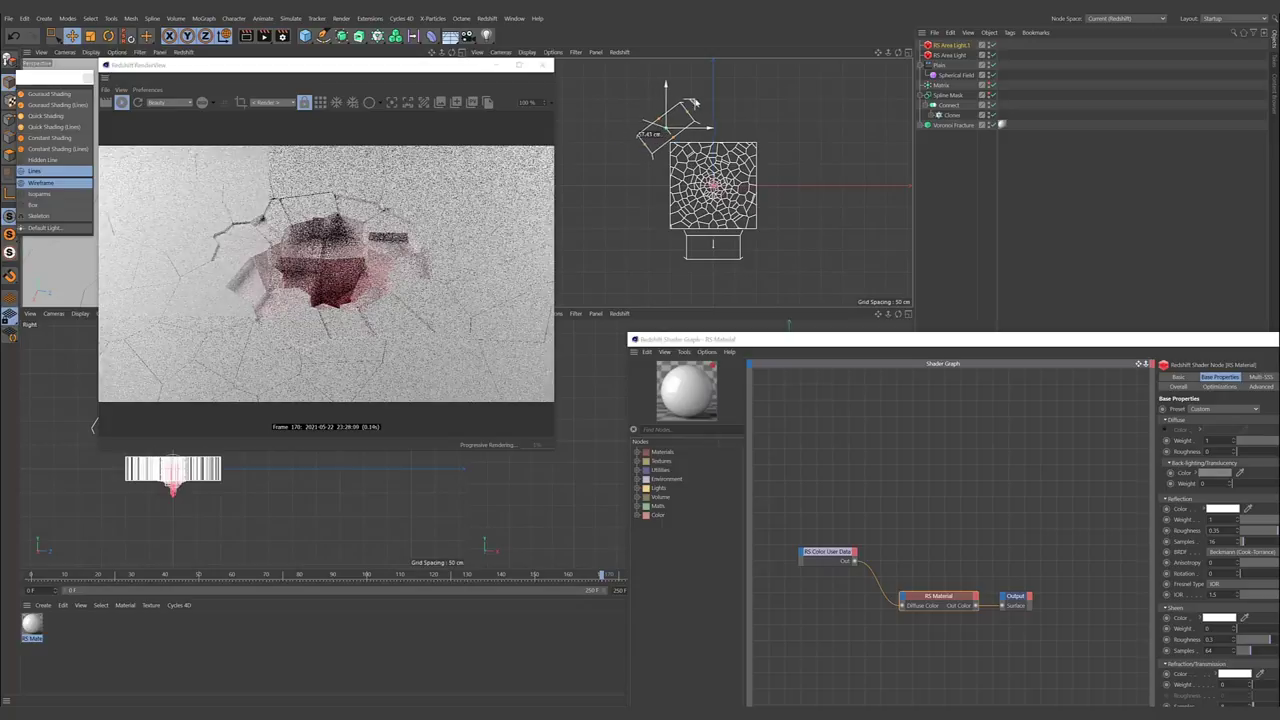
{"action": "left_click_drag", "start_coordinate": [680, 100], "coordinate": [710, 96]}
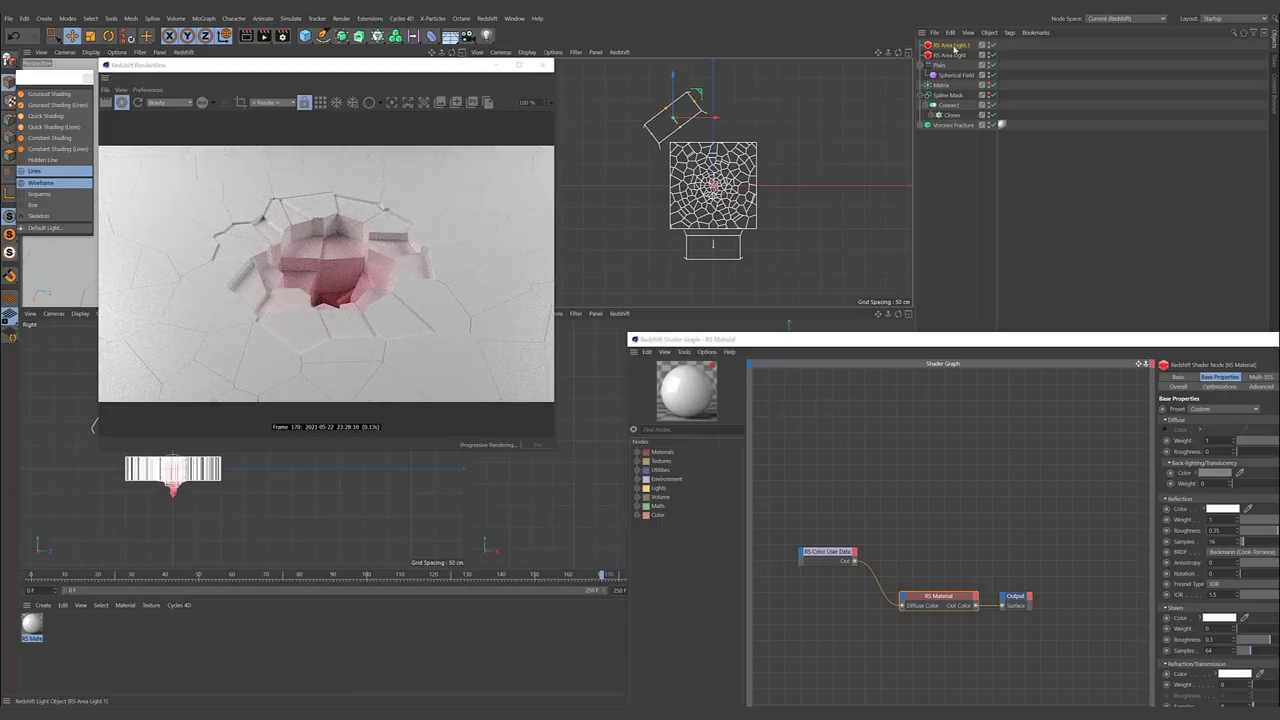
{"action": "left_click_drag", "start_coordinate": [1137, 339], "coordinate": [824, 248]}
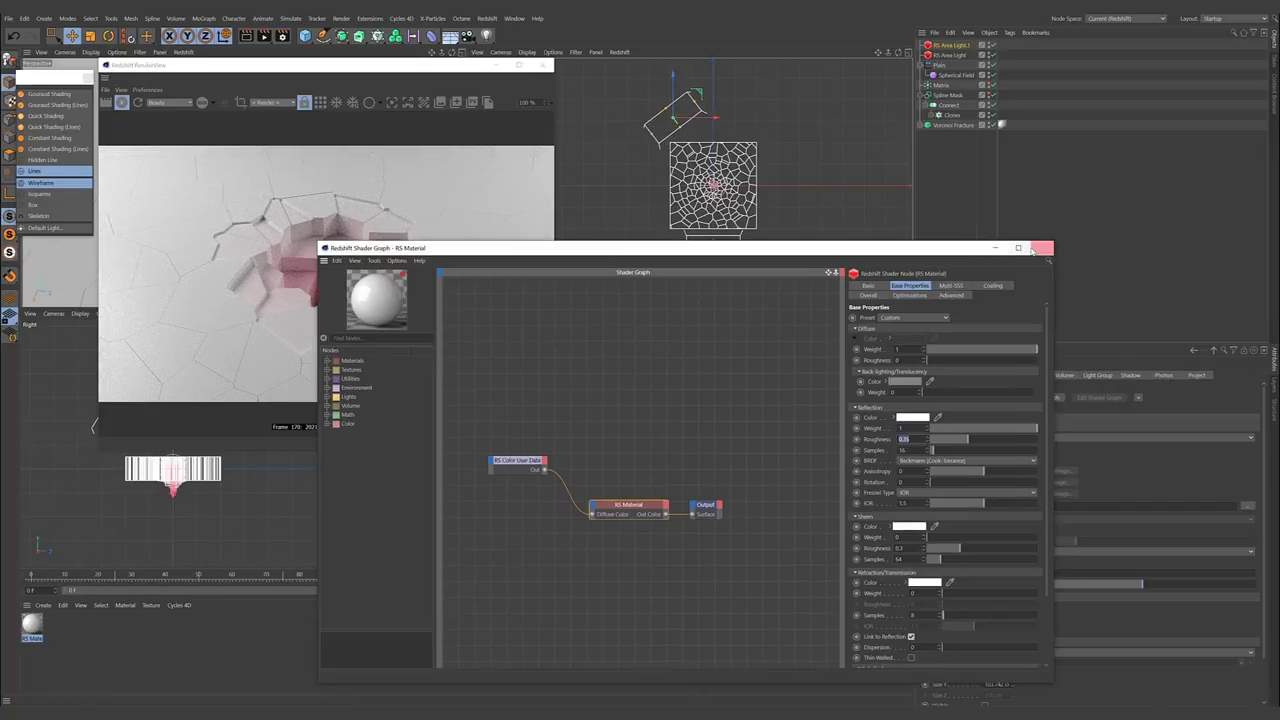
{"action": "left_click", "coordinate": [1044, 249]}
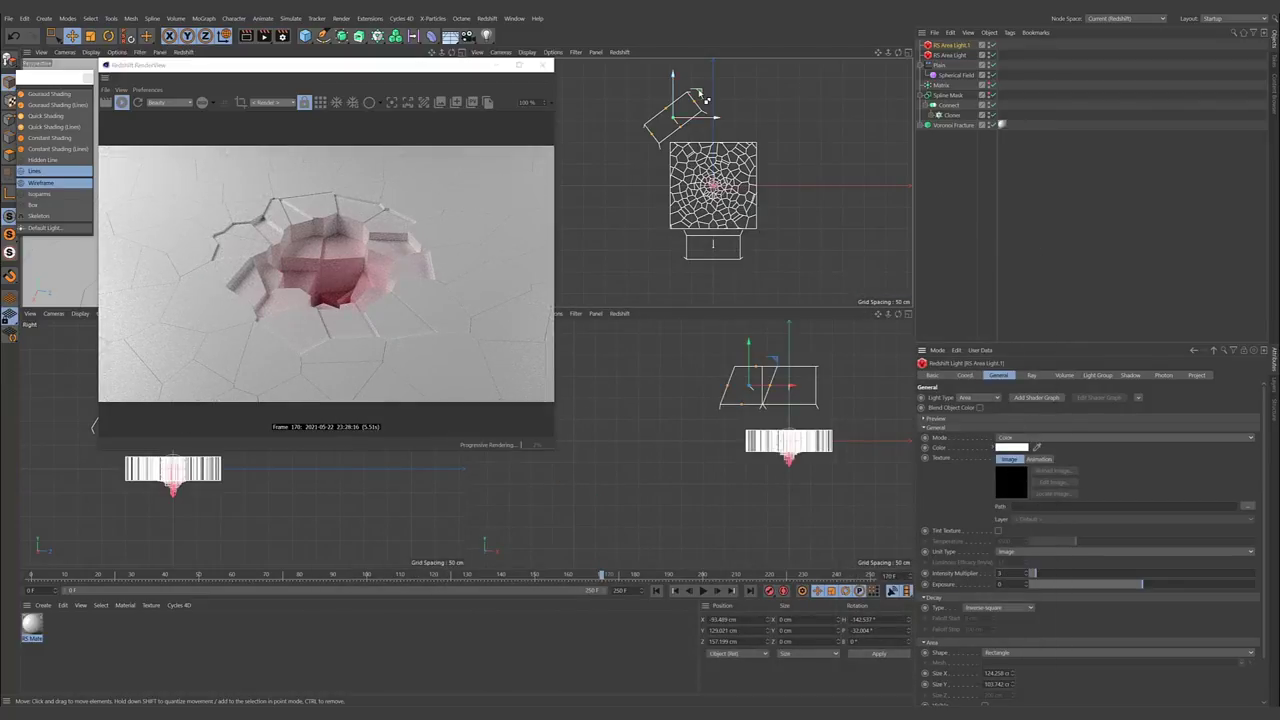
- Duplicate the second area light to the positive X side of the cube, turn it toward the hole, and widen it to about 302 cm
{"action": "left_click_drag", "start_coordinate": [705, 97], "coordinate": [843, 197], "text": "ctrl"}
{"action": "key", "text": "r"}
{"action": "key", "text": "e"}
{"action": "key", "text": "e"}
{"action": "key", "text": "w"}
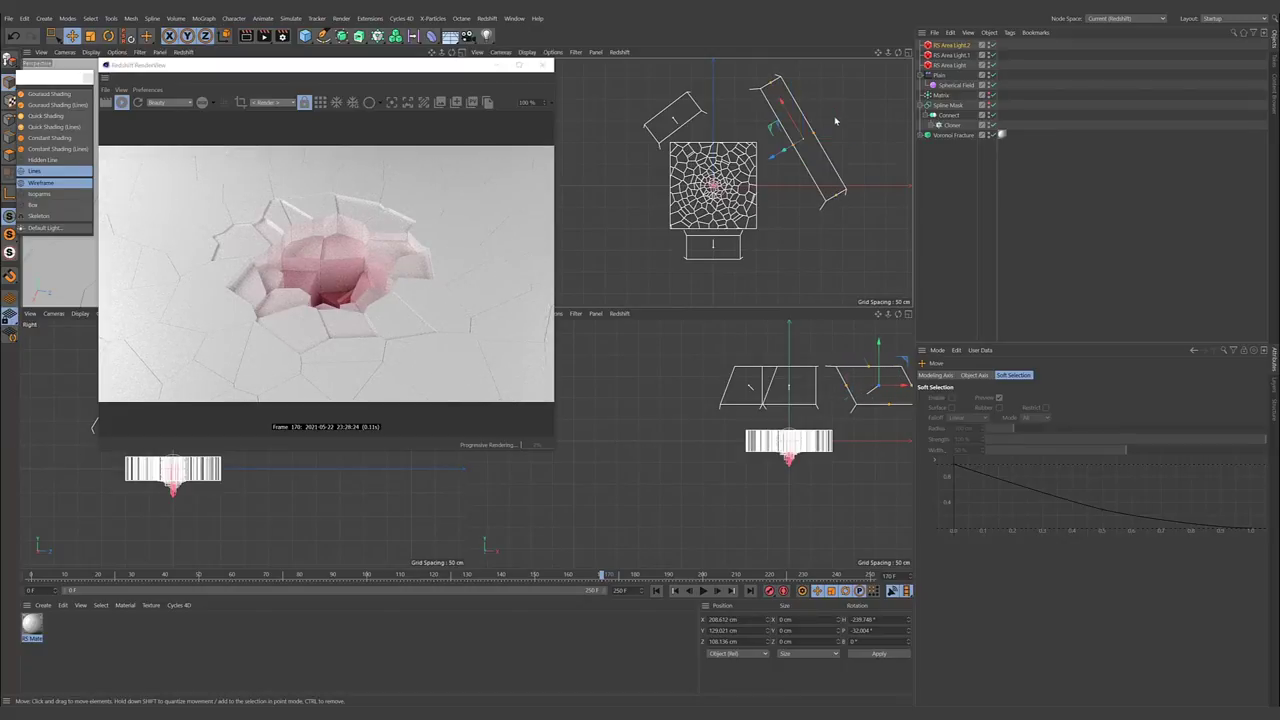
- Create a camera from the current perspective view and look through it
{"action": "left_click_drag", "start_coordinate": [428, 70], "coordinate": [434, 95]}
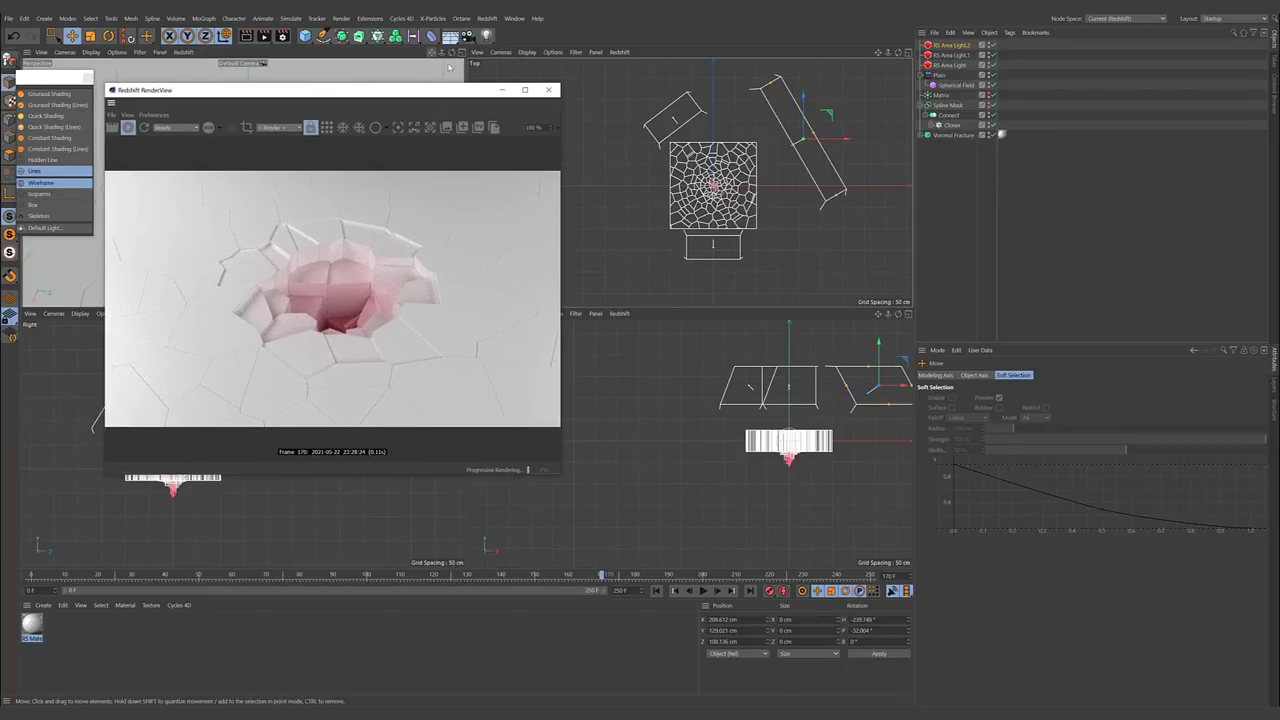
{"action": "middle_click", "coordinate": [448, 73]}
{"action": "left_click", "coordinate": [467, 36]}
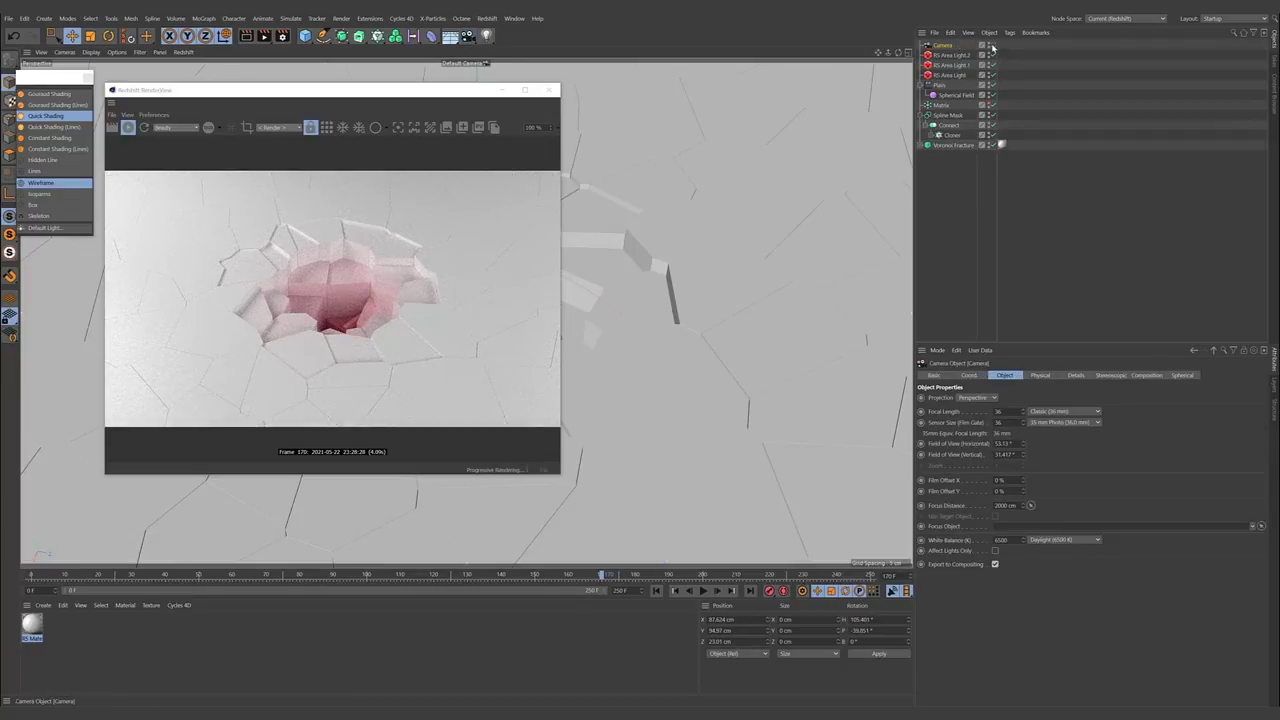
- Narrow the third area light to about 175 cm in the top view and move it closer to the cube
{"action": "left_click", "coordinate": [905, 52]}
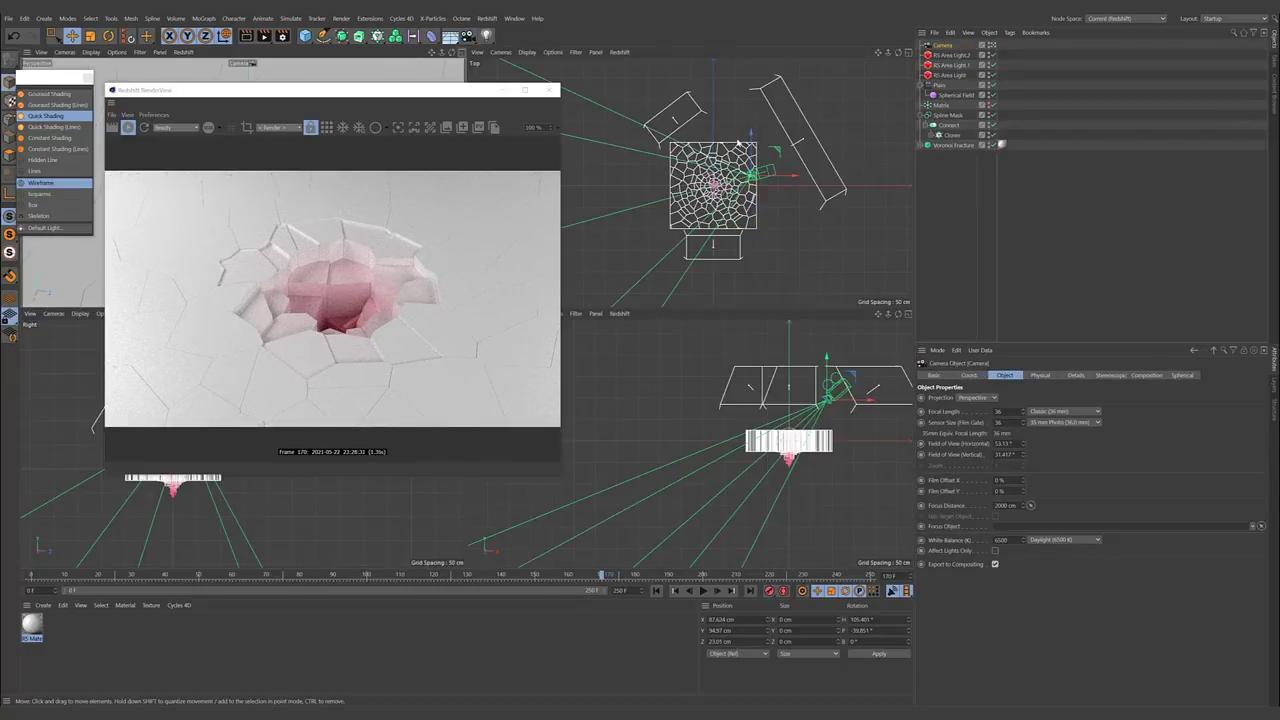
{"action": "key", "text": "0"}
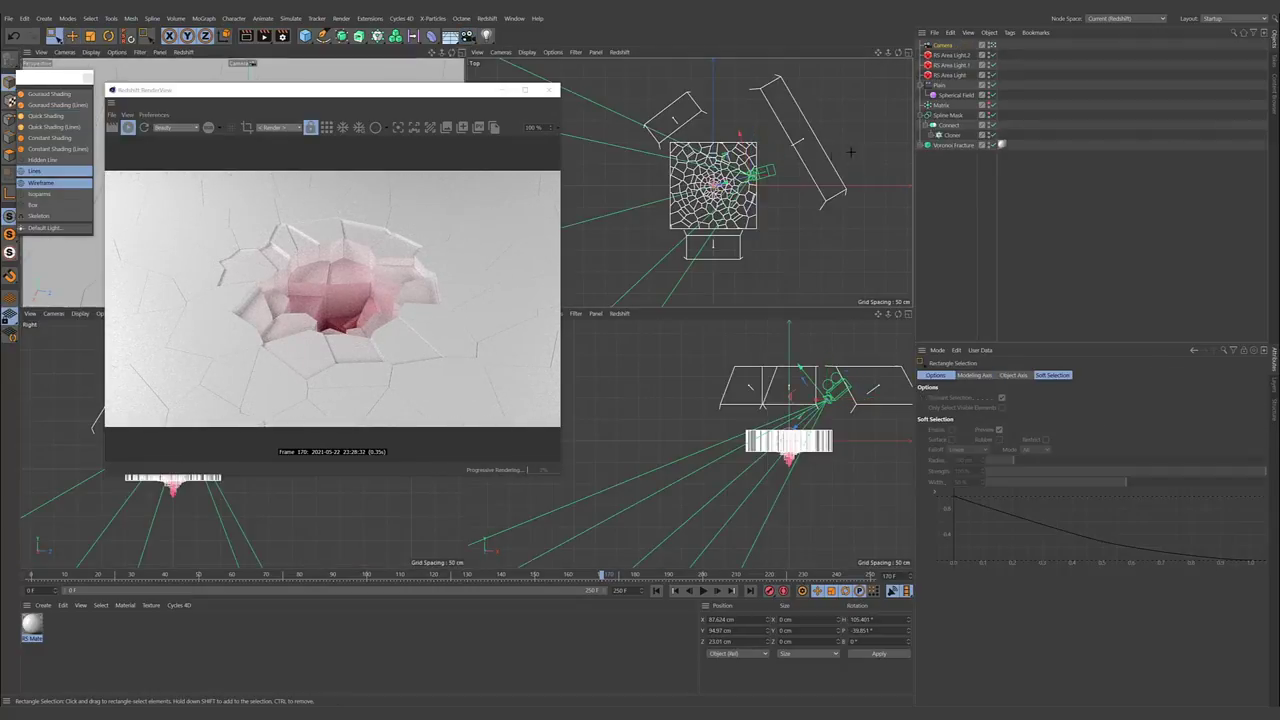
{"action": "left_click", "coordinate": [952, 75]}
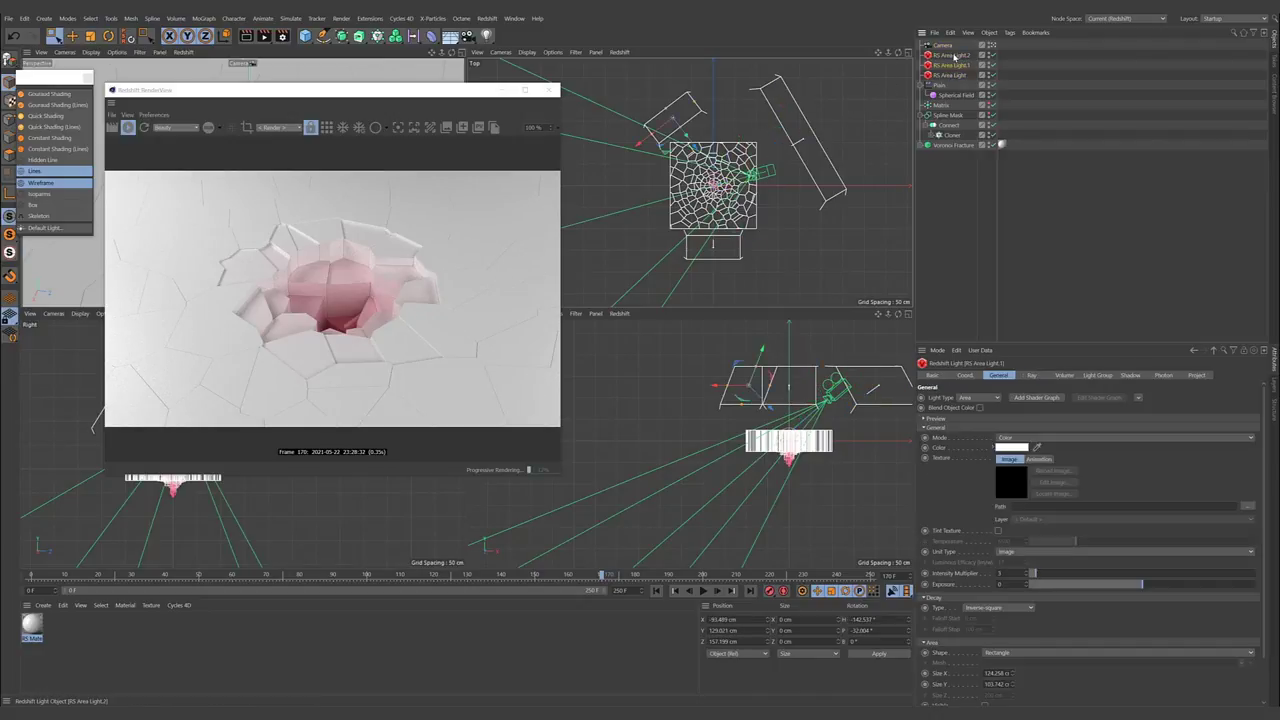
{"action": "left_click", "coordinate": [806, 86]}
{"action": "left_click", "coordinate": [940, 76]}
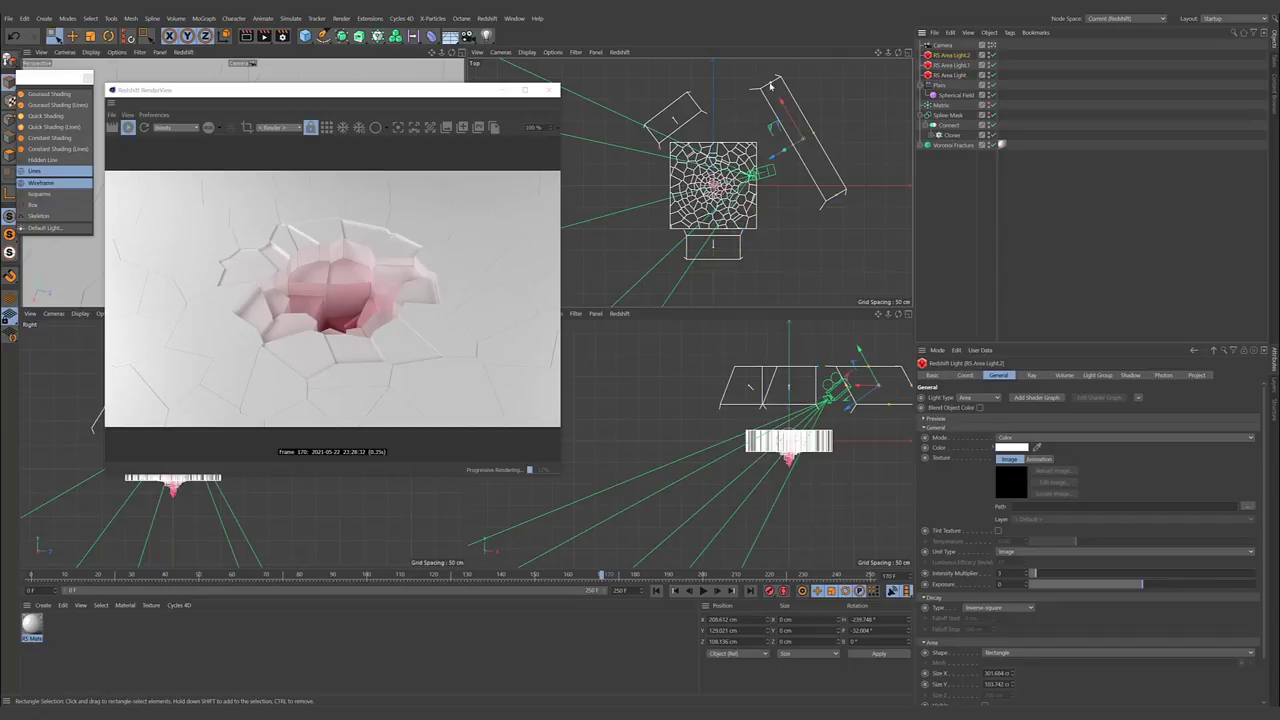
{"action": "left_click", "coordinate": [802, 118]}
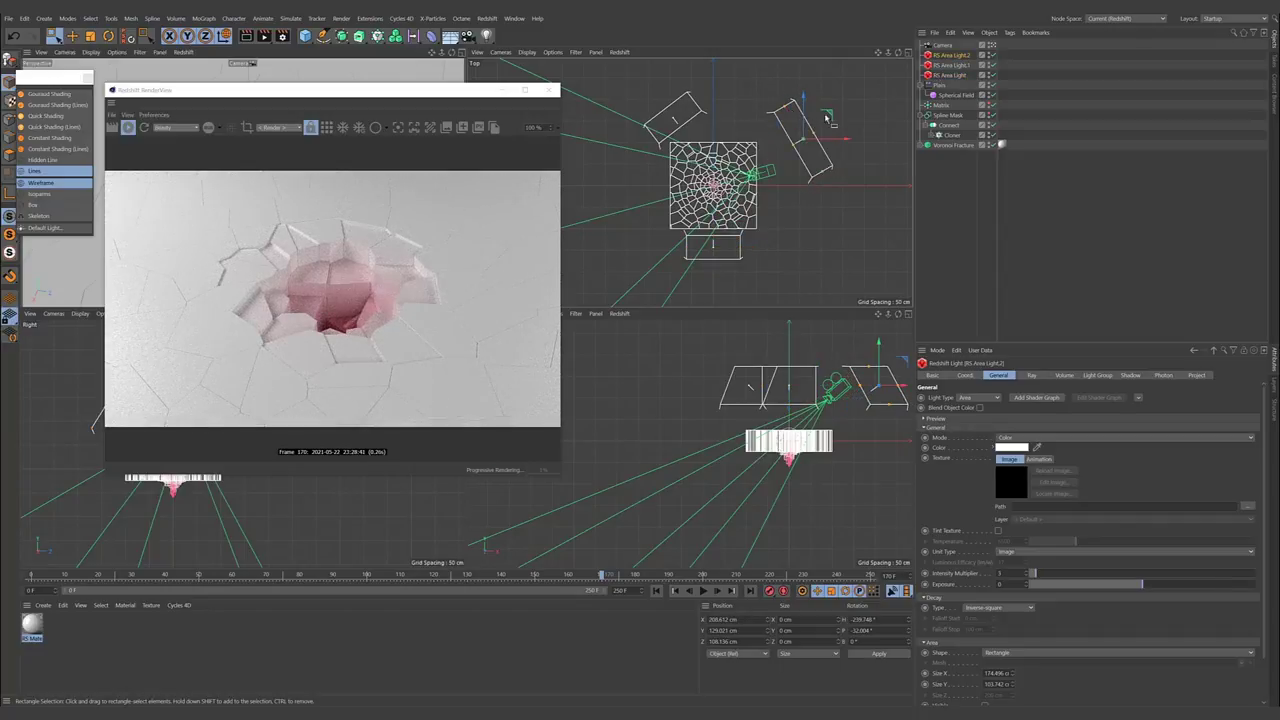
{"action": "key", "text": "w"}
{"action": "left_click_drag", "start_coordinate": [829, 116], "coordinate": [810, 119]}
- Widen the second area light and reposition it to about X -147 cm, Z 118 cm
{"action": "left_click", "coordinate": [708, 113]}
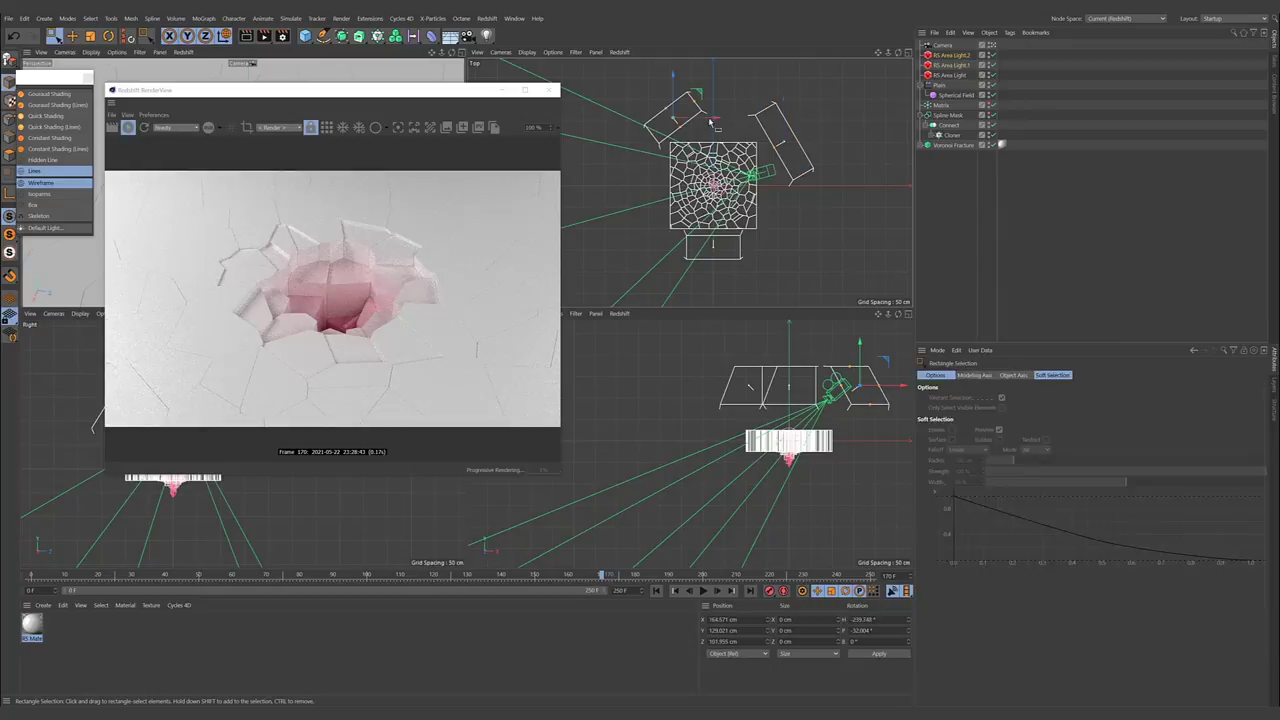
{"action": "left_click", "coordinate": [700, 114]}
{"action": "mouse_move", "coordinate": [700, 114]}
{"action": "left_mouse_down"}
{"action": "mouse_move", "coordinate": [674, 117]}
{"action": "mouse_move", "coordinate": [688, 108]}
{"action": "left_mouse_up"}
{"action": "left_click_drag", "start_coordinate": [460, 97], "coordinate": [736, 80]}
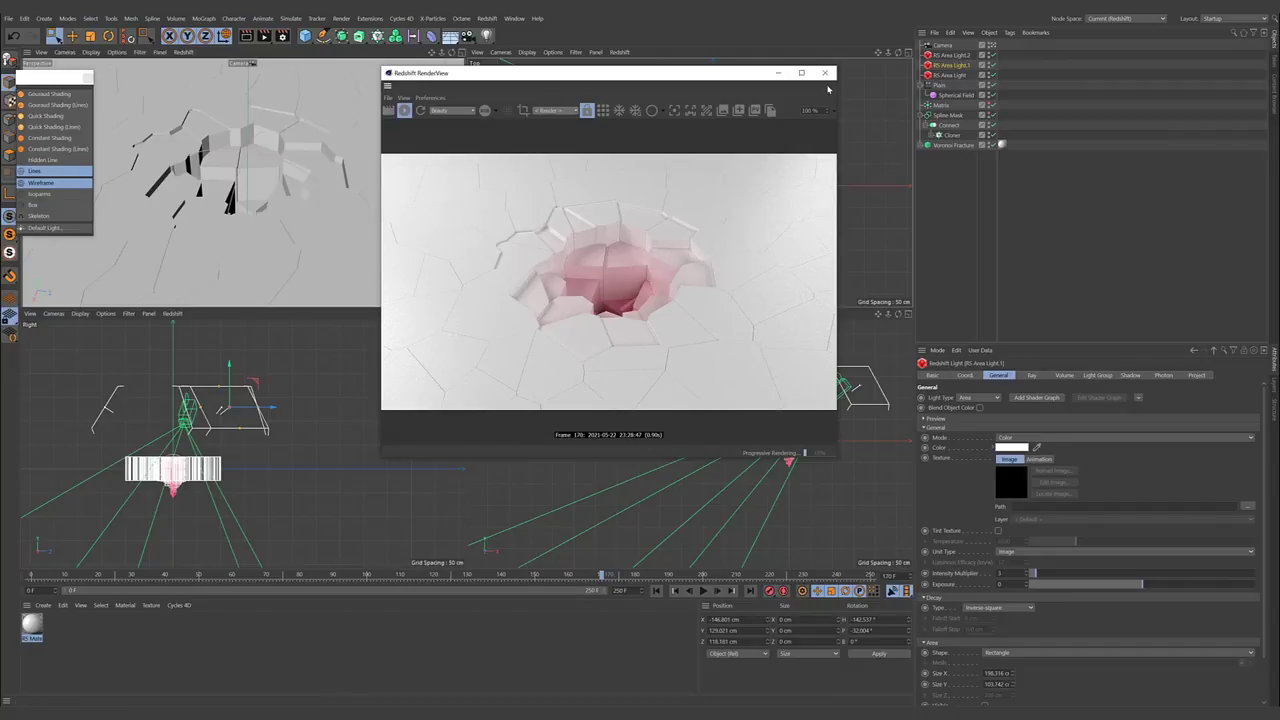
- Close the RenderView, maximize the perspective camera view, and clear the object selection
{"action": "left_click", "coordinate": [824, 72]}
{"action": "left_click", "coordinate": [461, 51]}
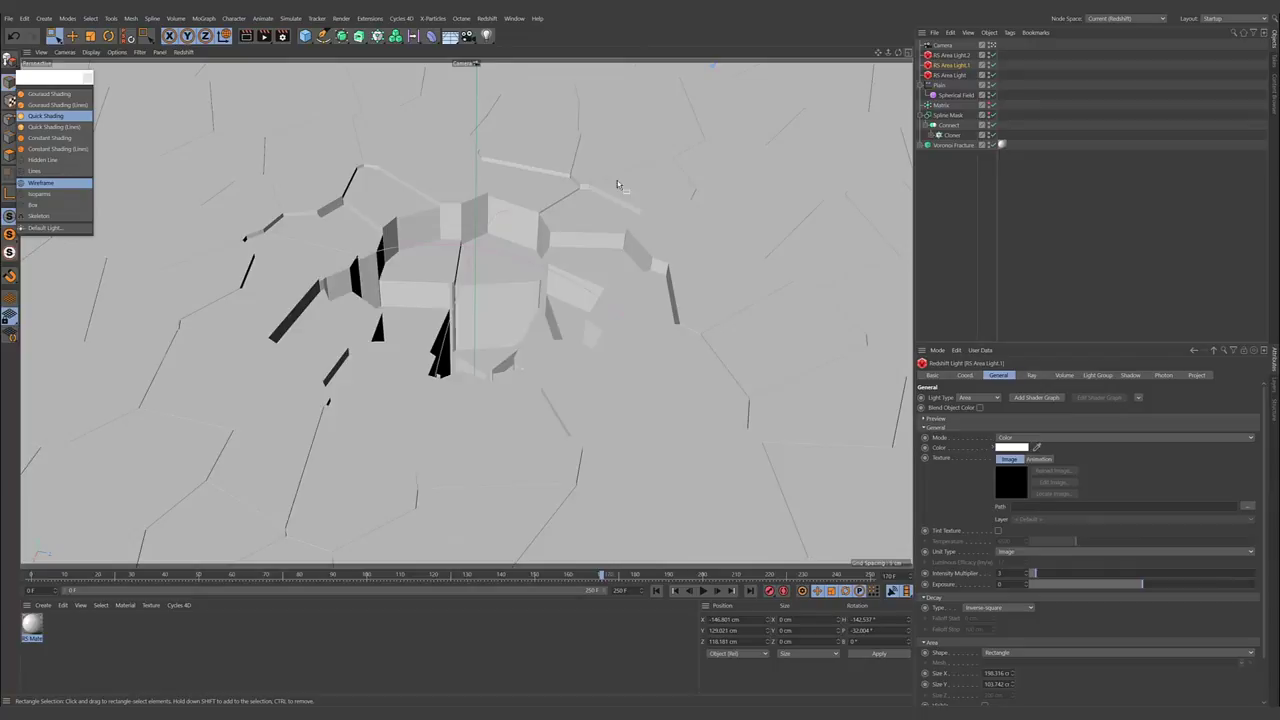
{"action": "left_click", "coordinate": [994, 204]}
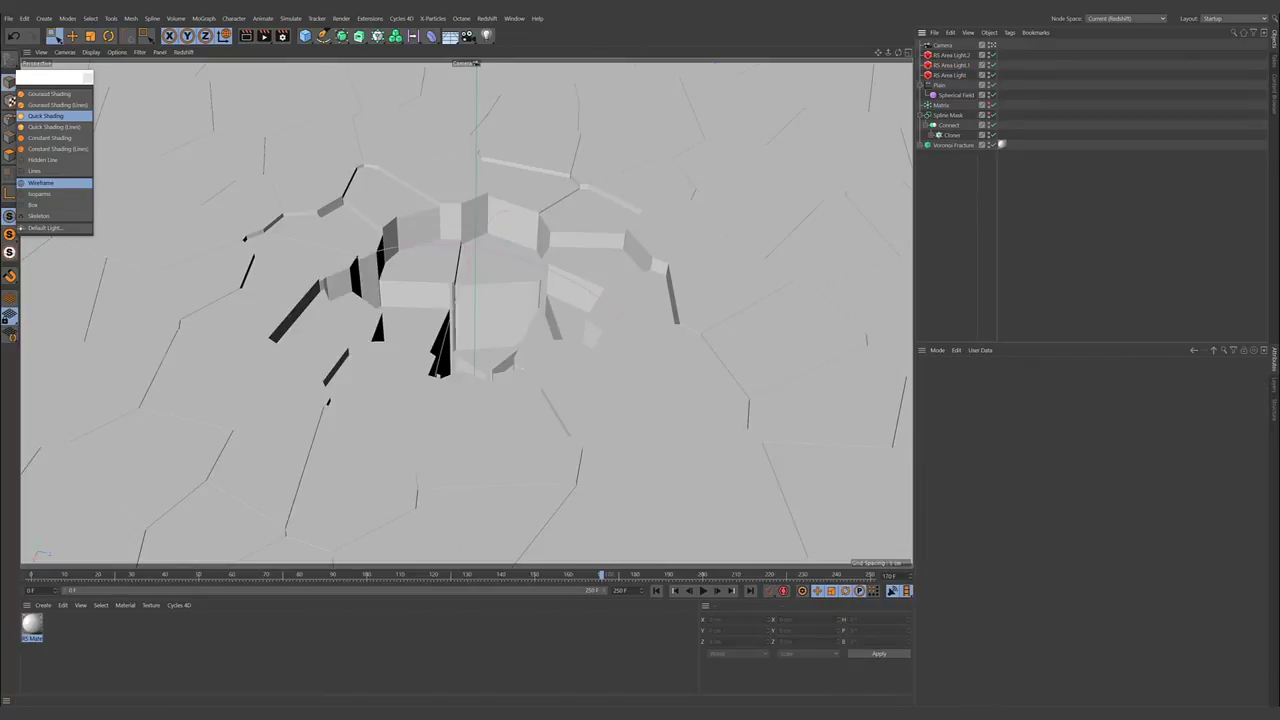
- Reopen the RenderView beside the hole, play the animation in the viewport, and scrub back to about frame 179
{"action": "left_click", "coordinate": [520, 19]}
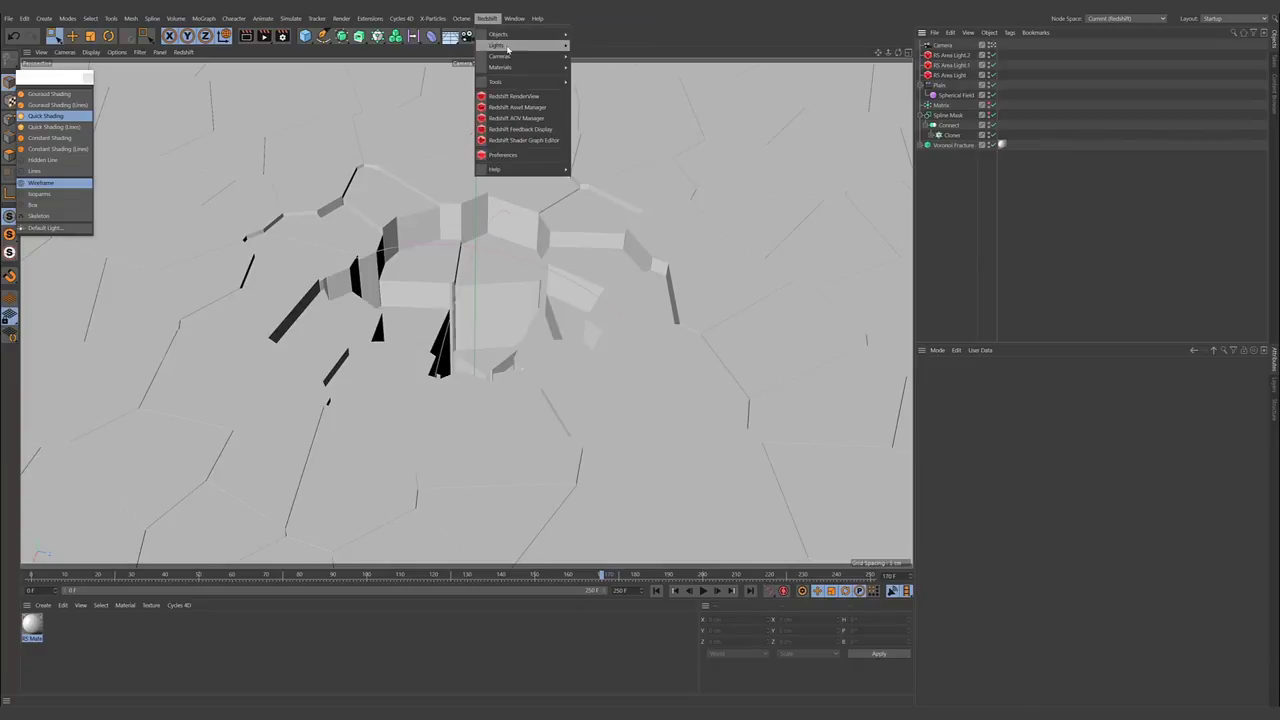
{"action": "left_click", "coordinate": [513, 96]}
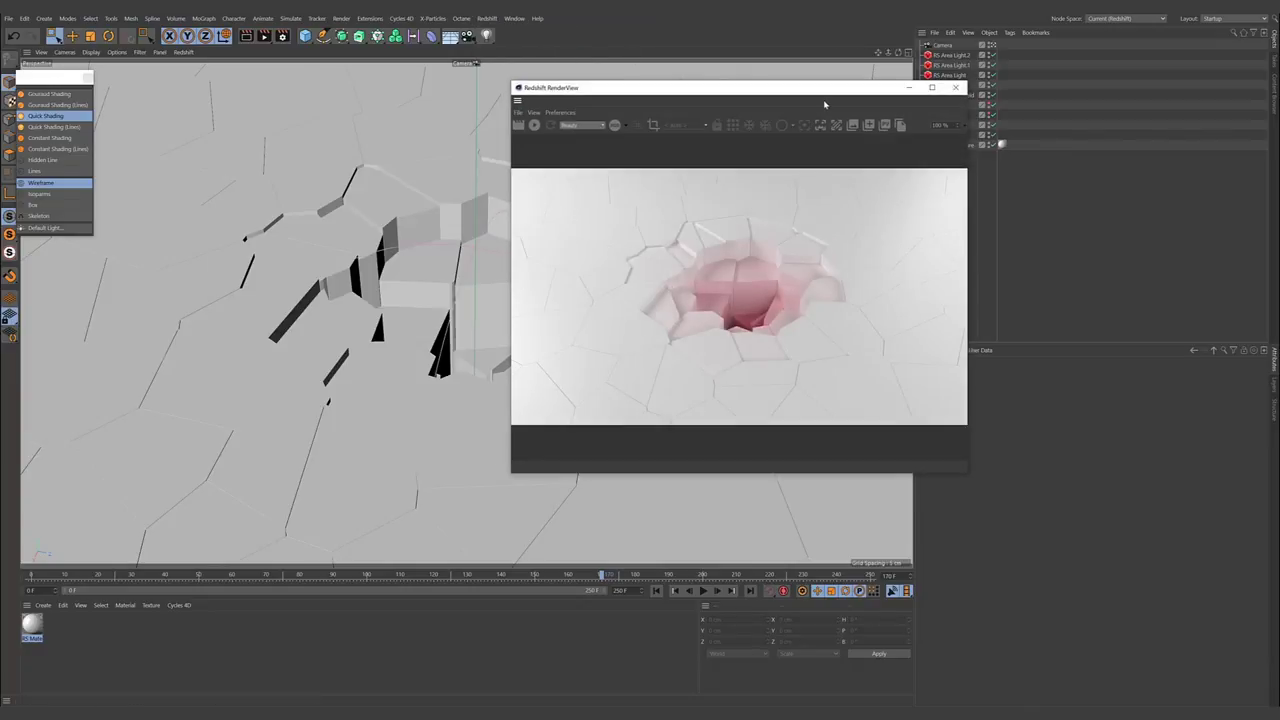
{"action": "left_click_drag", "start_coordinate": [833, 92], "coordinate": [1041, 86]}
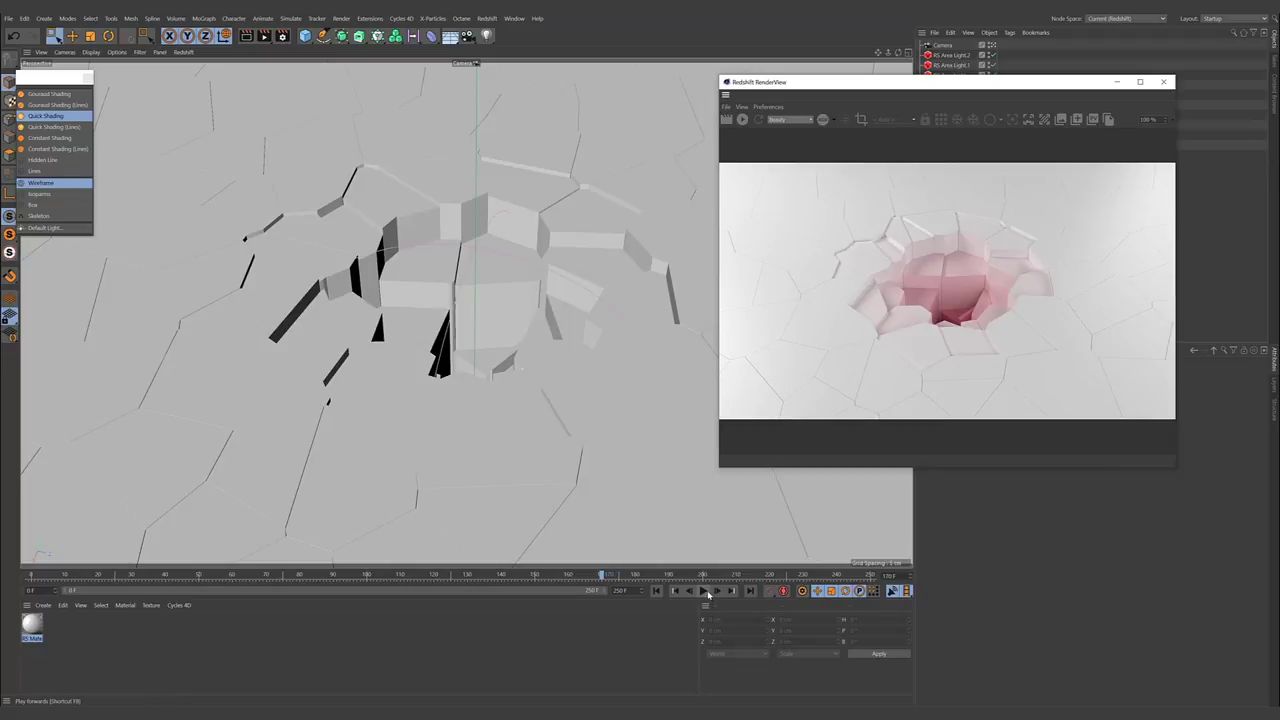
{"action": "left_click", "coordinate": [704, 591]}
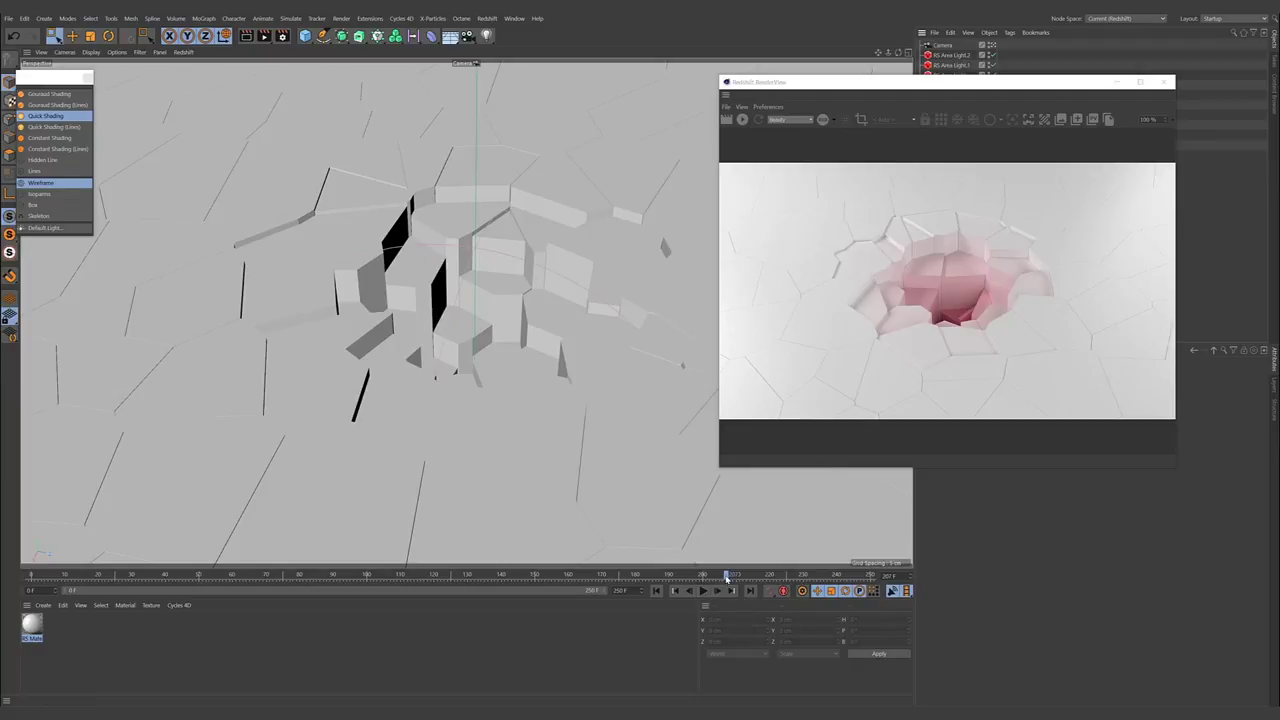
{"action": "left_click_drag", "start_coordinate": [725, 578], "coordinate": [632, 578]}
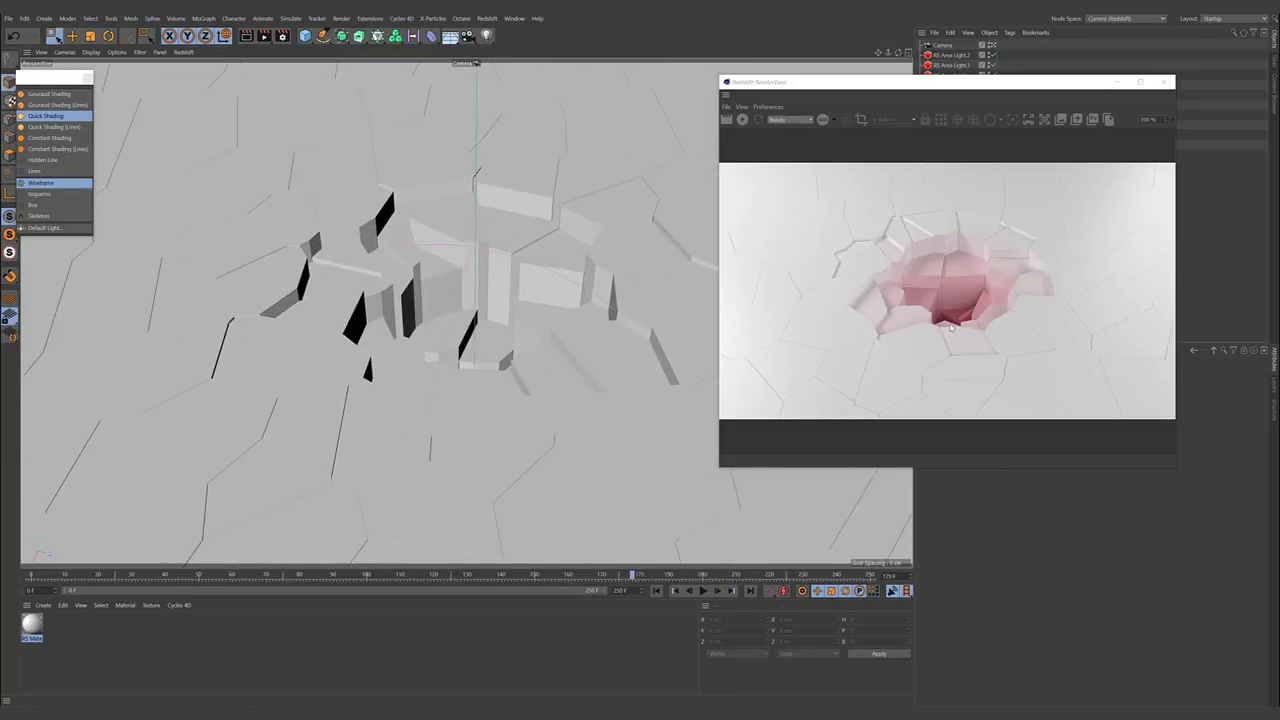